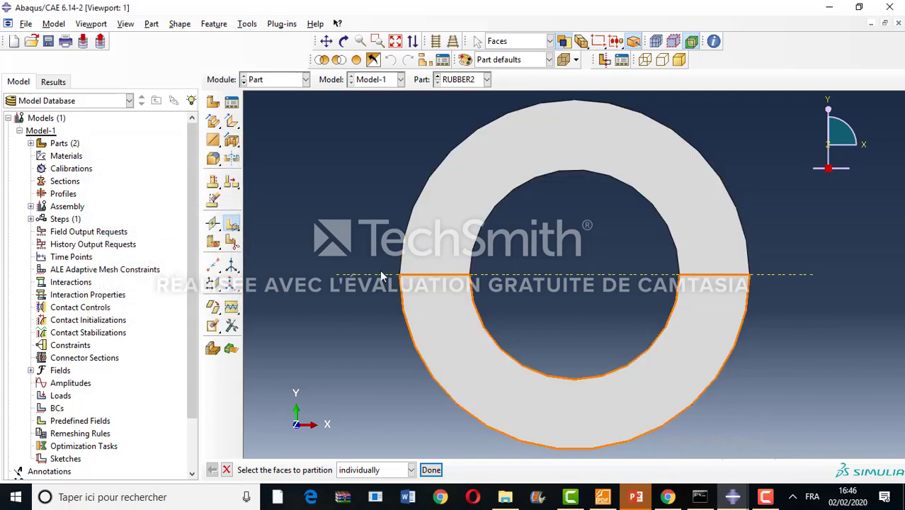
# - Create a material named HPER in the Property module and give it a hyperelastic mechanical behavior
pyautogui.click(269, 80)
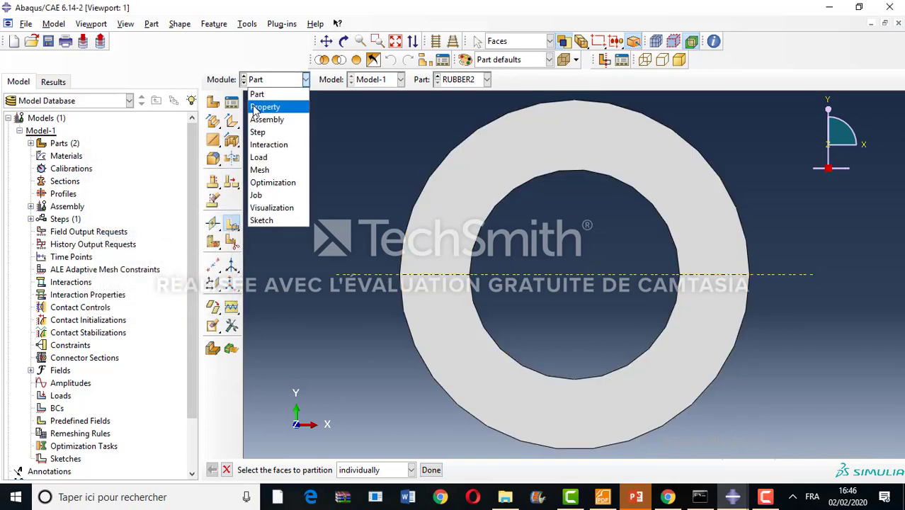
pyautogui.click(255, 107)
pyautogui.click(212, 103)
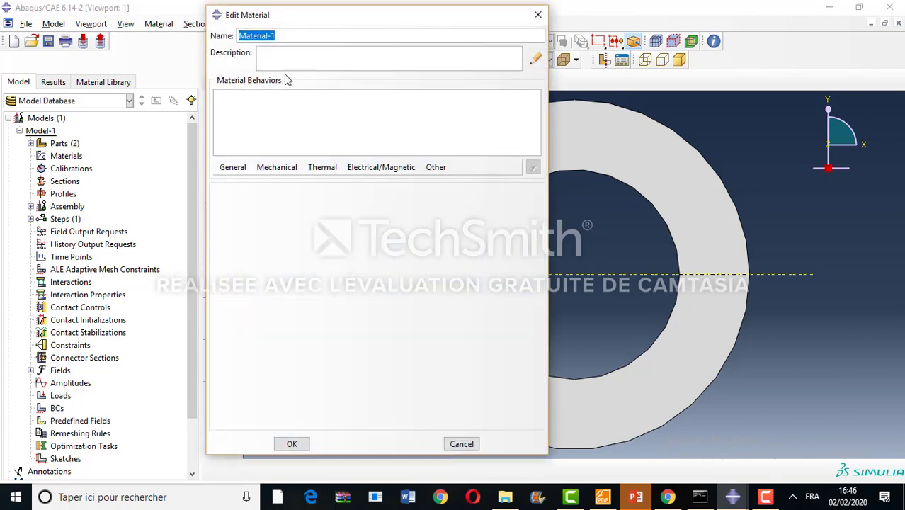
pyautogui.write('HPER')
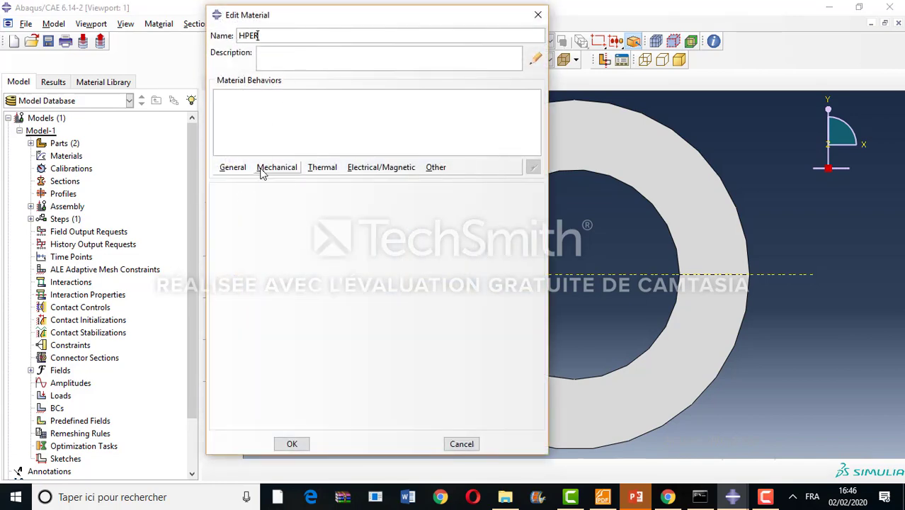
pyautogui.click(276, 168)
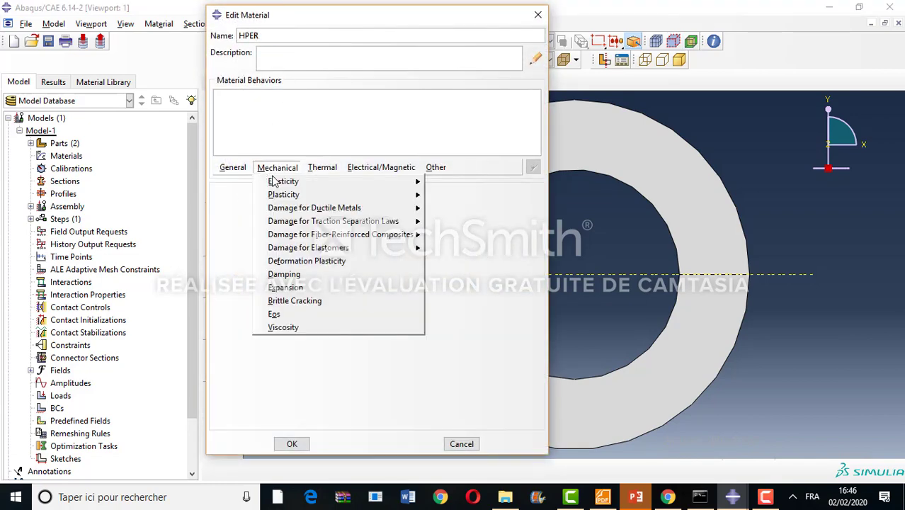
pyautogui.click(275, 169)
pyautogui.click(287, 171)
pyautogui.moveTo(416, 182)
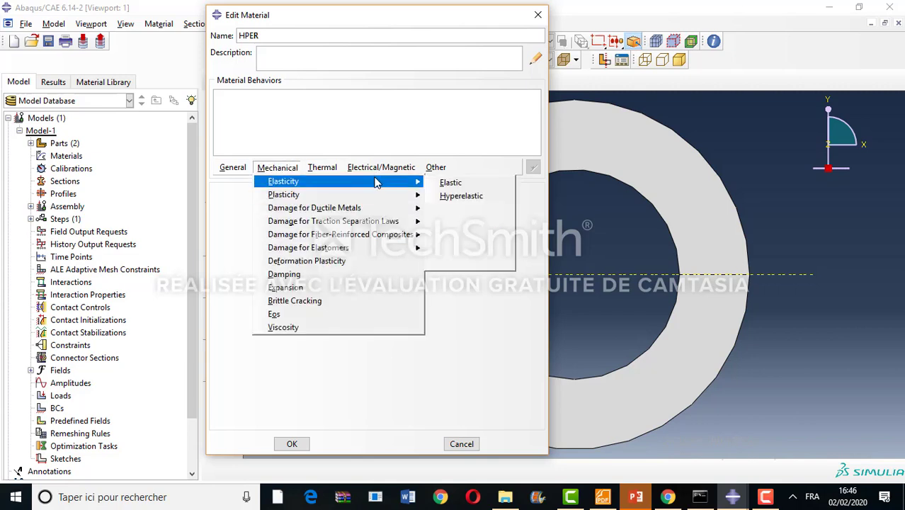
pyautogui.click(457, 197)
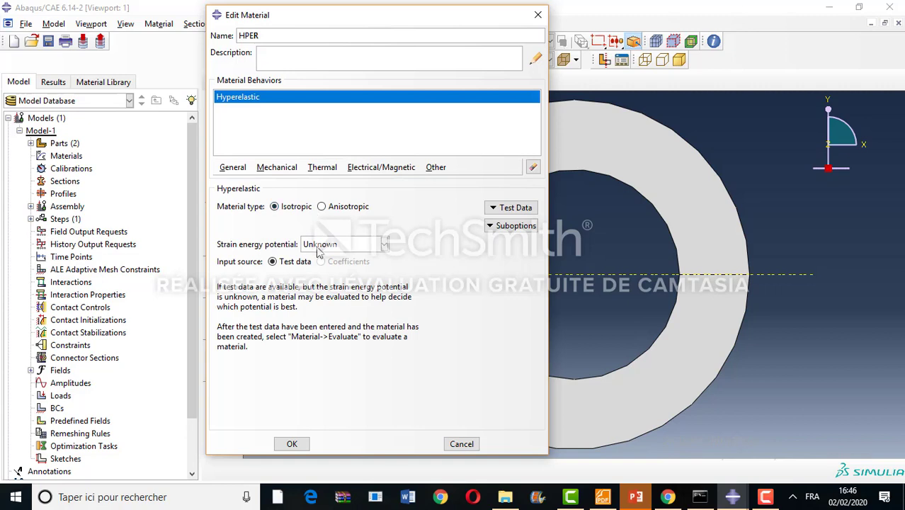
# - Define HPER with the Mooney-Rivlin potential from coefficients C10 0.1, C01 0.01 and D1 2, and save the material
pyautogui.click(318, 245)
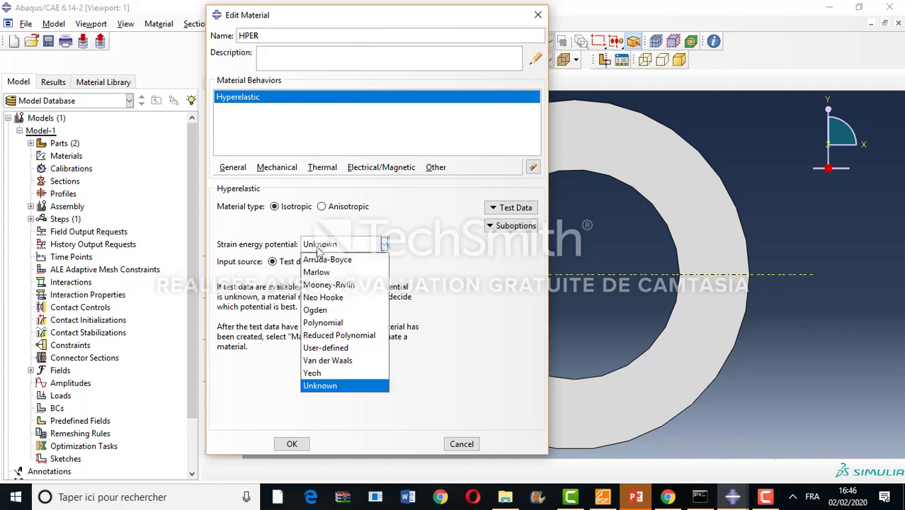
pyautogui.click(315, 285)
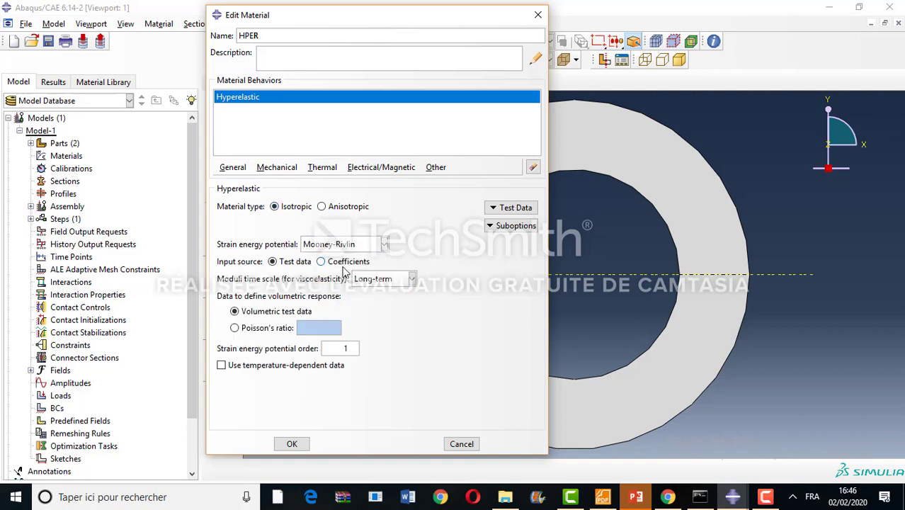
pyautogui.click(340, 261)
pyautogui.click(268, 362)
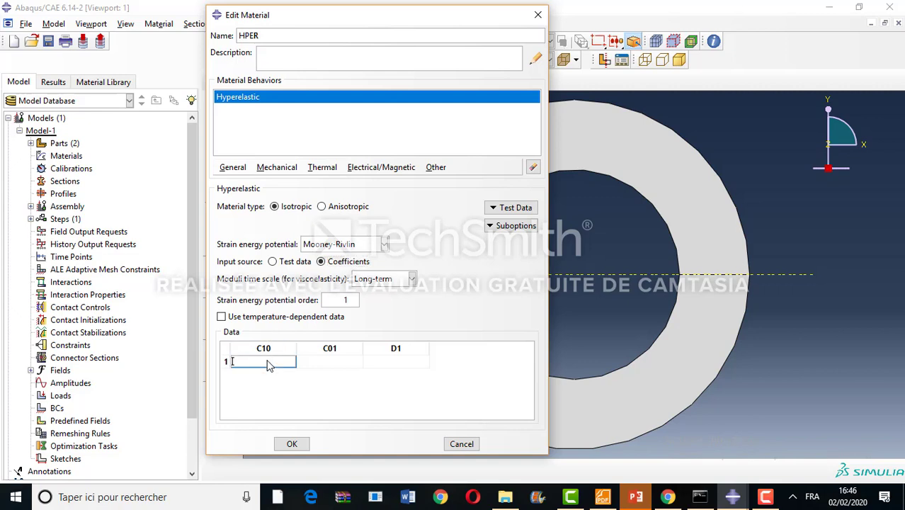
pyautogui.click(308, 363)
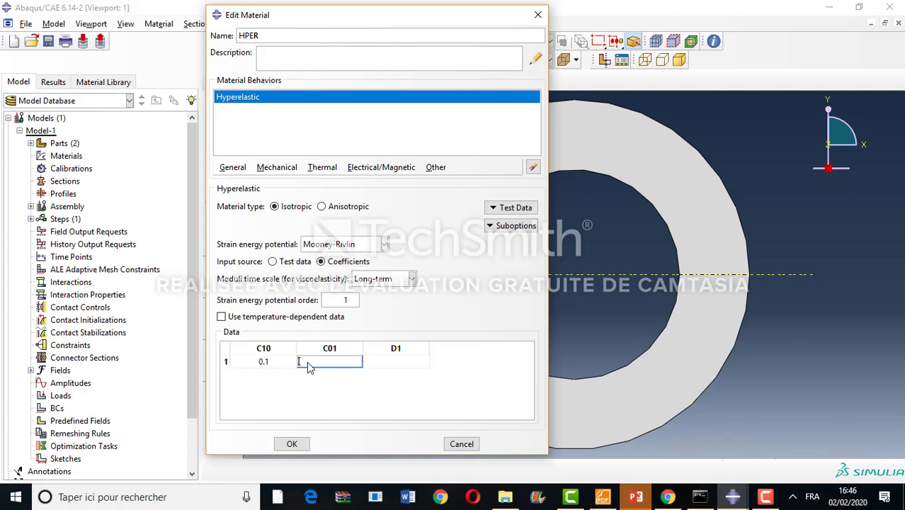
pyautogui.click(386, 362)
pyautogui.click(290, 444)
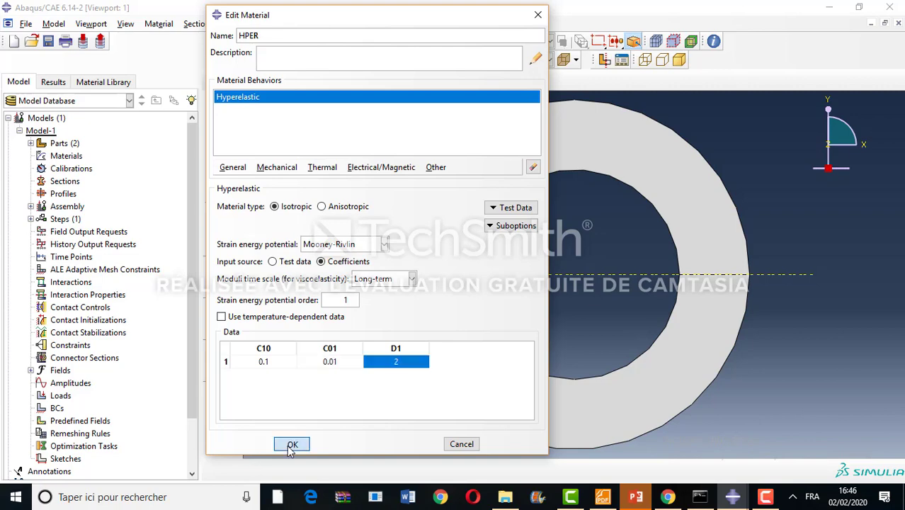
# - Create a solid, homogeneous section that uses the HPER material
pyautogui.click(213, 124)
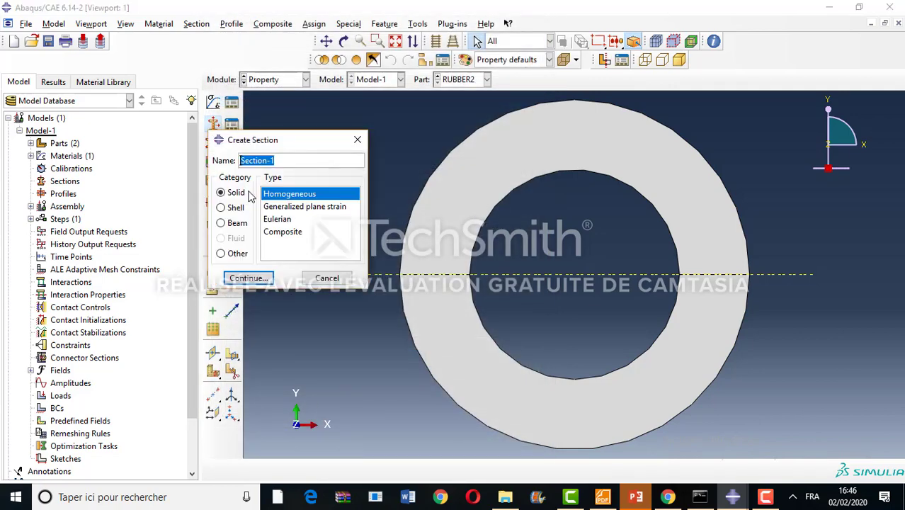
pyautogui.click(249, 278)
pyautogui.click(117, 277)
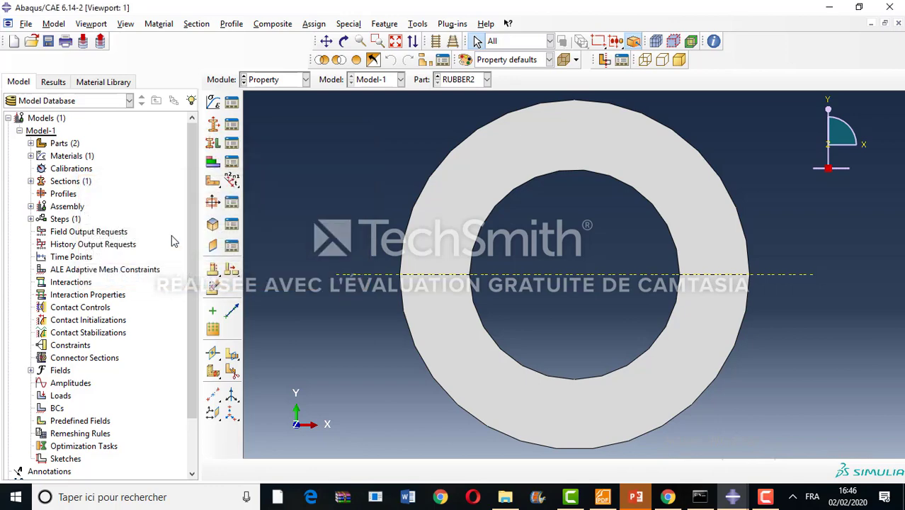
# - Assign the homogeneous HPER section to both halves of the RUBBER2 ring, with thickness taken from the section
pyautogui.click(213, 143)
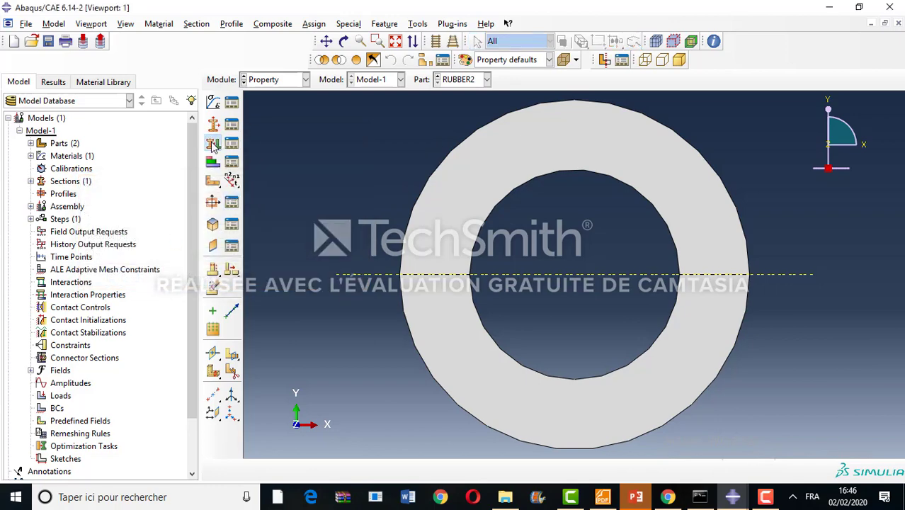
pyautogui.click(428, 228)
pyautogui.moveTo(330, 141); pyautogui.dragTo(830, 434)
pyautogui.click(517, 469)
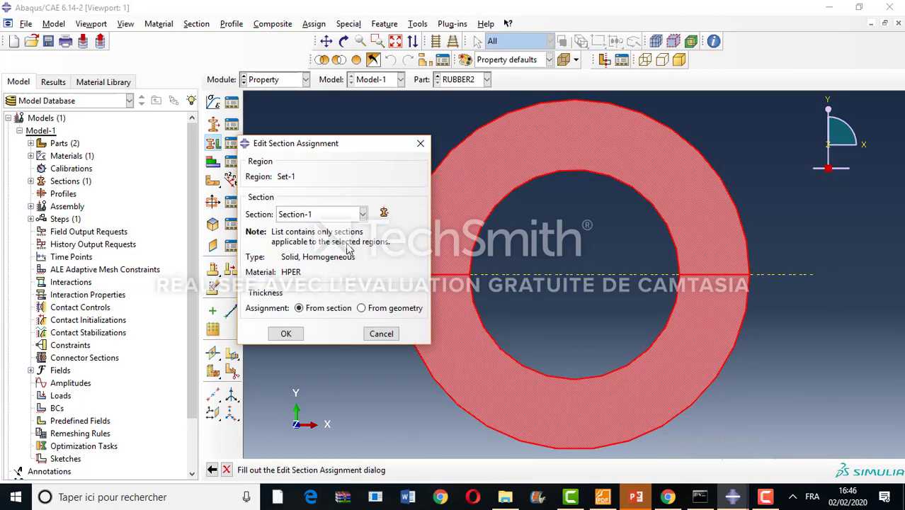
pyautogui.click(284, 331)
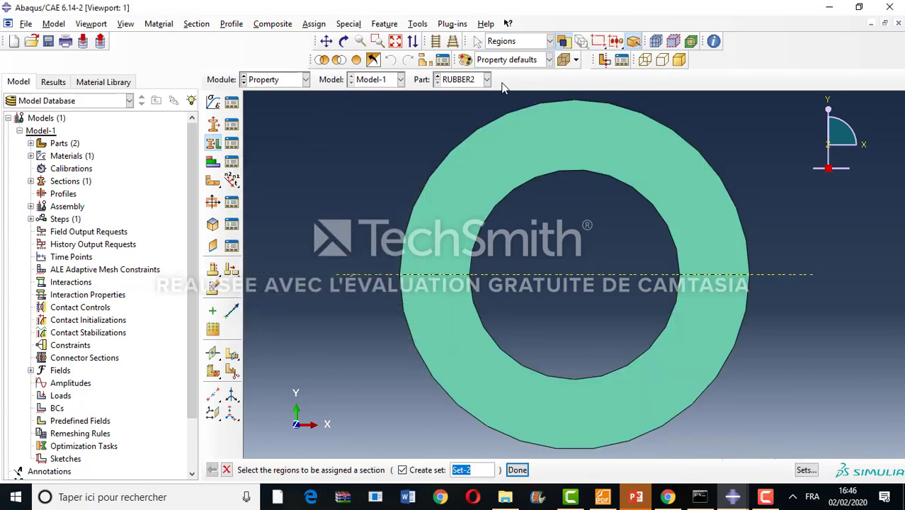
# - Assign the homogeneous HPER section to the whole RUBBER1 ring, with thickness taken from the section
pyautogui.click(487, 79)
pyautogui.click(459, 92)
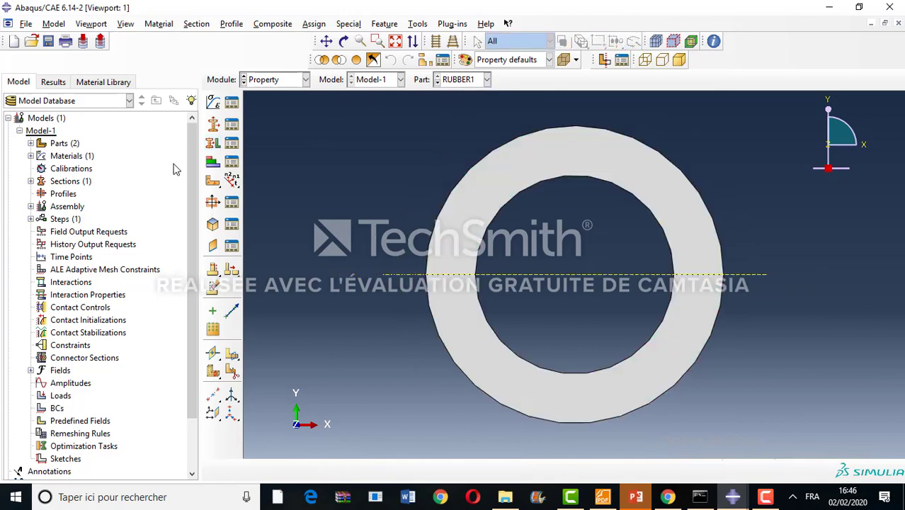
pyautogui.click(212, 143)
pyautogui.click(461, 212)
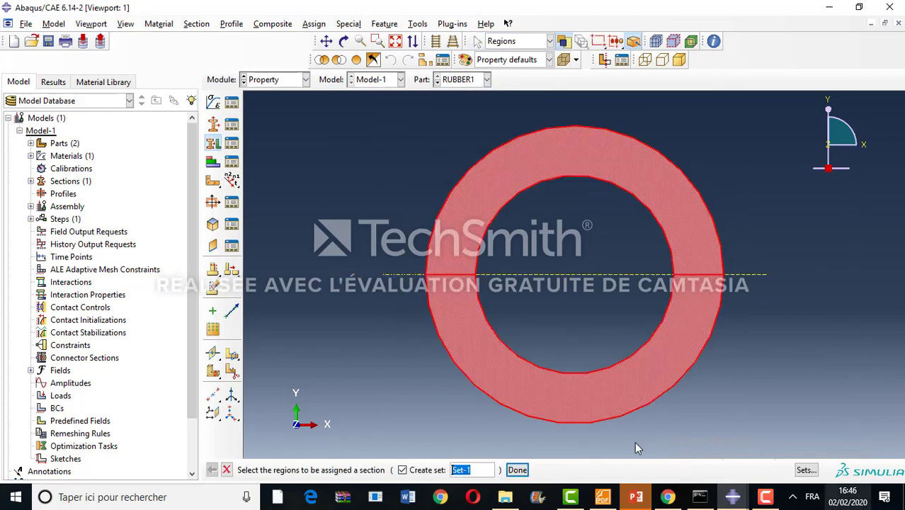
pyautogui.click(517, 470)
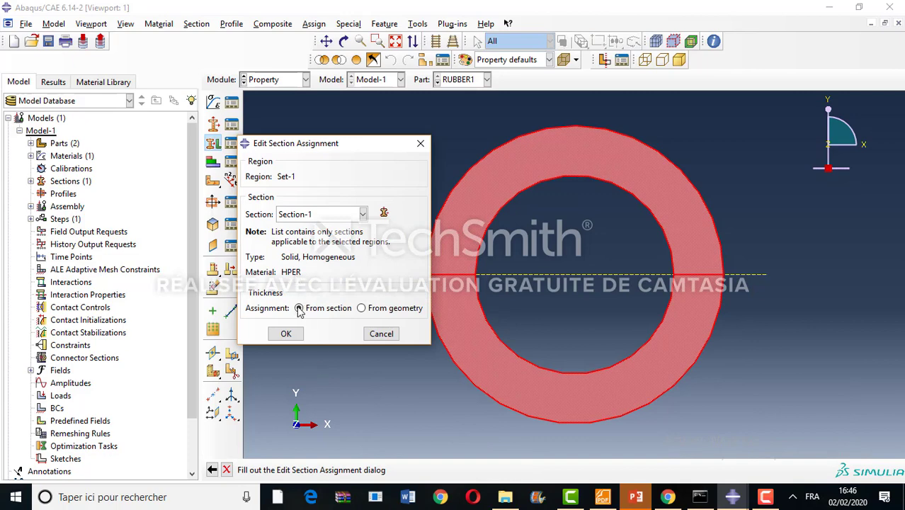
pyautogui.click(285, 333)
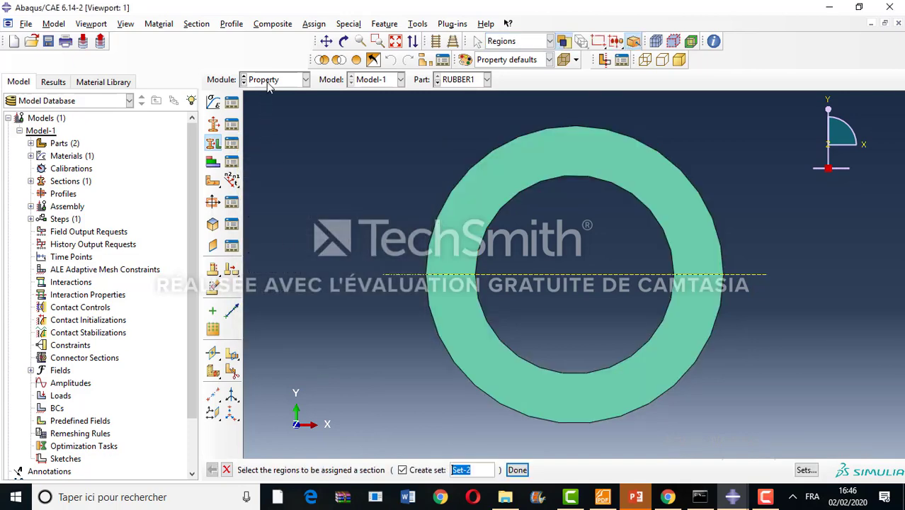
# - Create dependent instances of RUBBER1 and RUBBER2 in the Assembly module
pyautogui.click(268, 83)
pyautogui.click(261, 117)
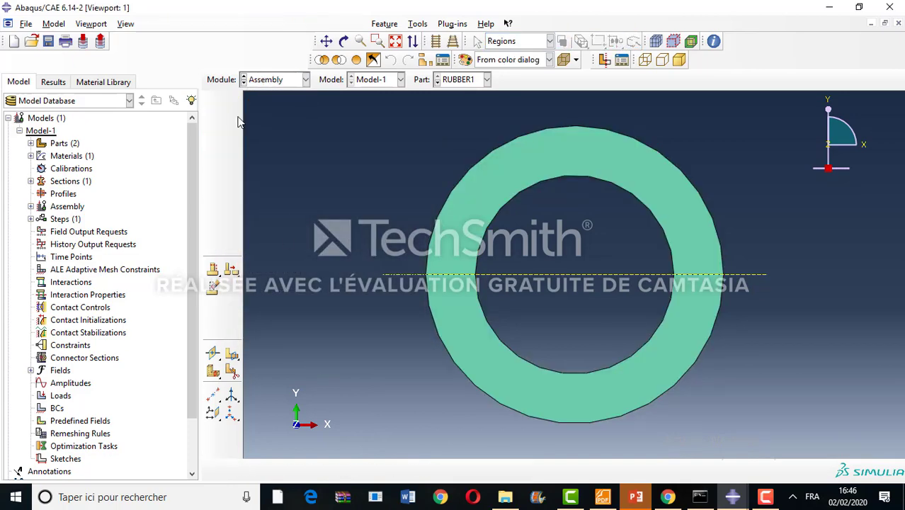
pyautogui.click(213, 102)
pyautogui.click(317, 197)
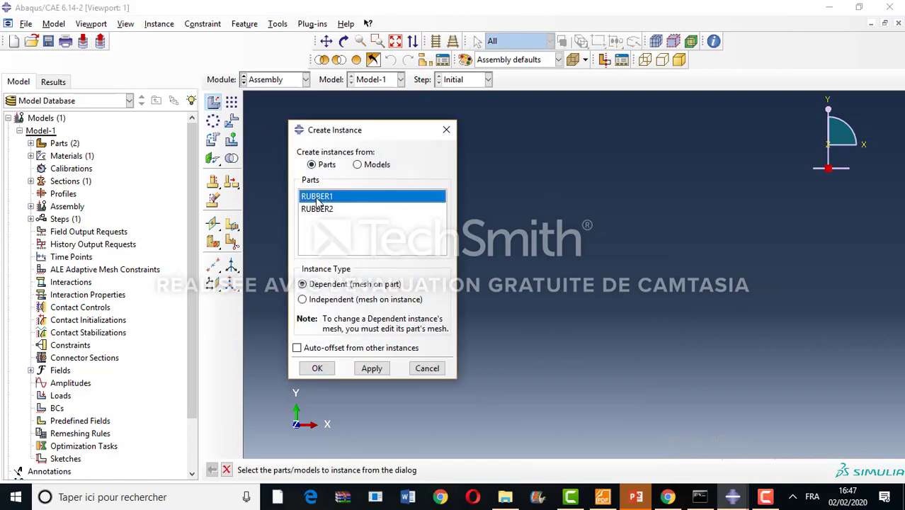
pyautogui.keyDown('shift'); pyautogui.click(319, 211); pyautogui.keyUp('shift')
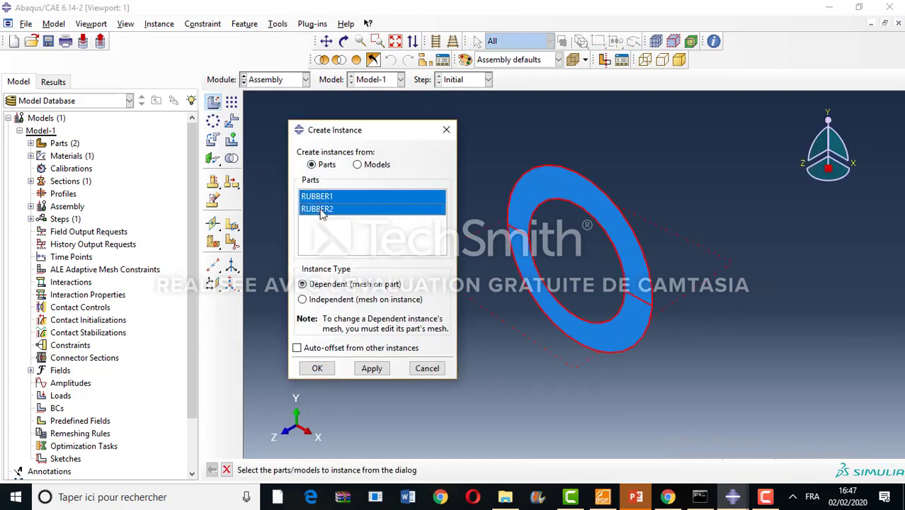
pyautogui.click(306, 369)
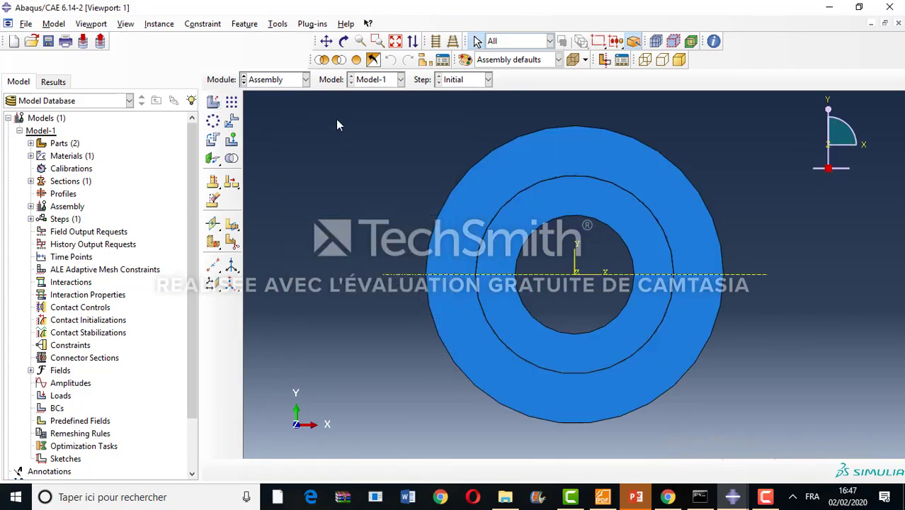
# - Translate the smaller ring instance from its topmost outer point to the lowest outer point of the larger ring
pyautogui.click(231, 125)
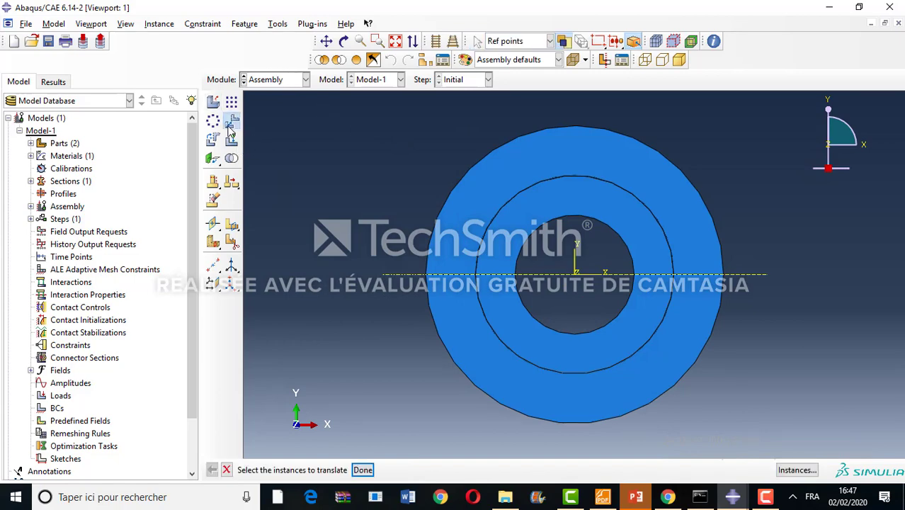
pyautogui.click(521, 264)
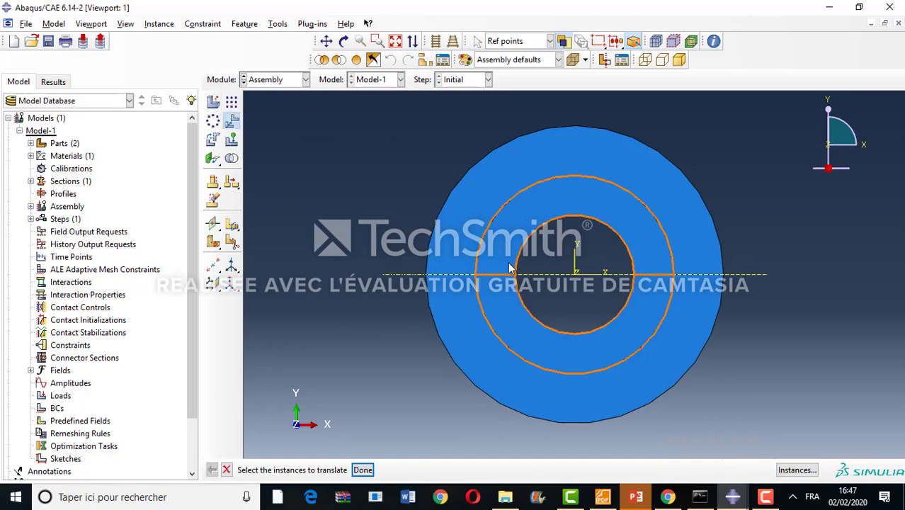
pyautogui.click(363, 470)
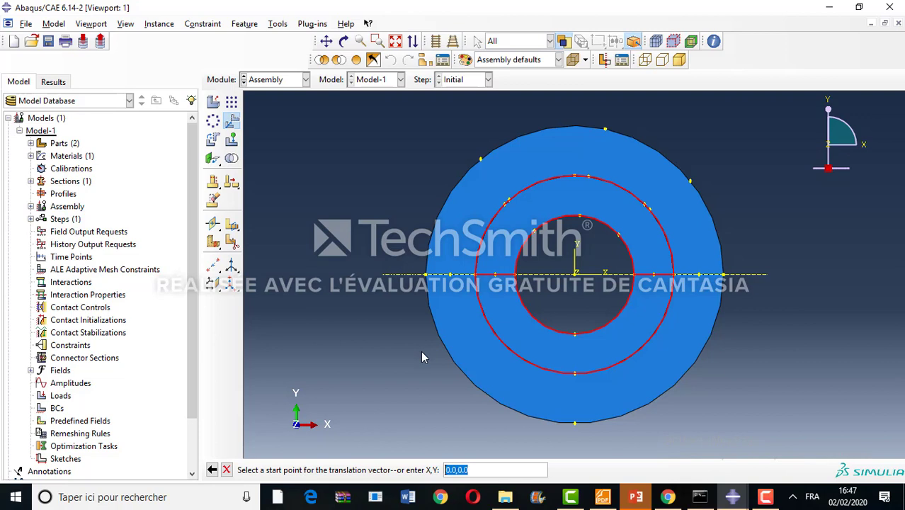
pyautogui.click(574, 177)
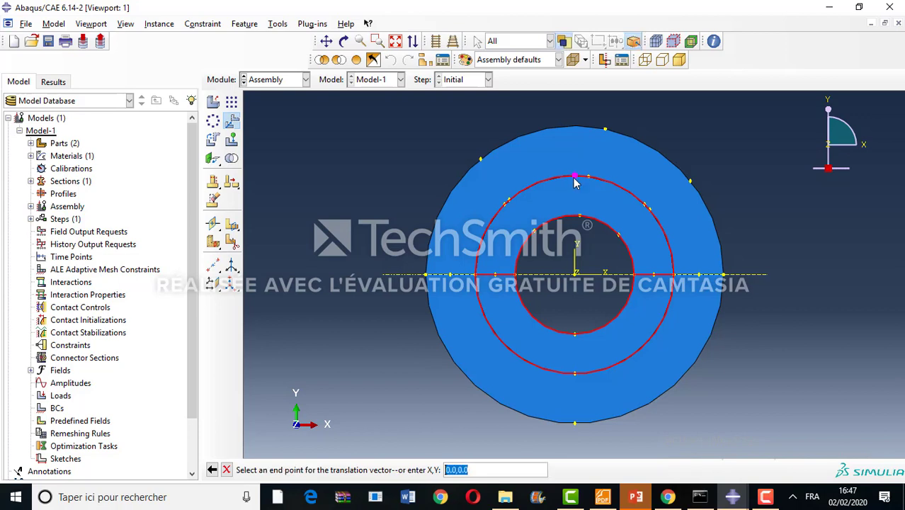
pyautogui.click(575, 423)
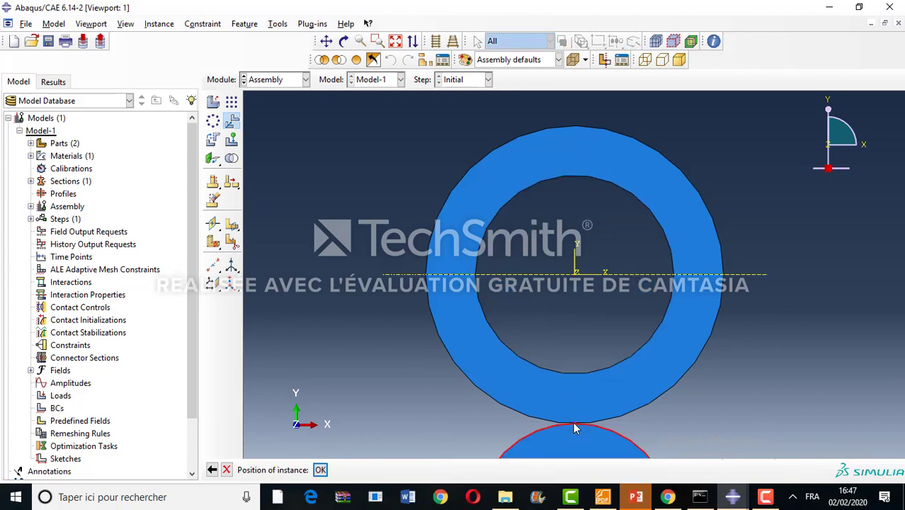
pyautogui.click(320, 470)
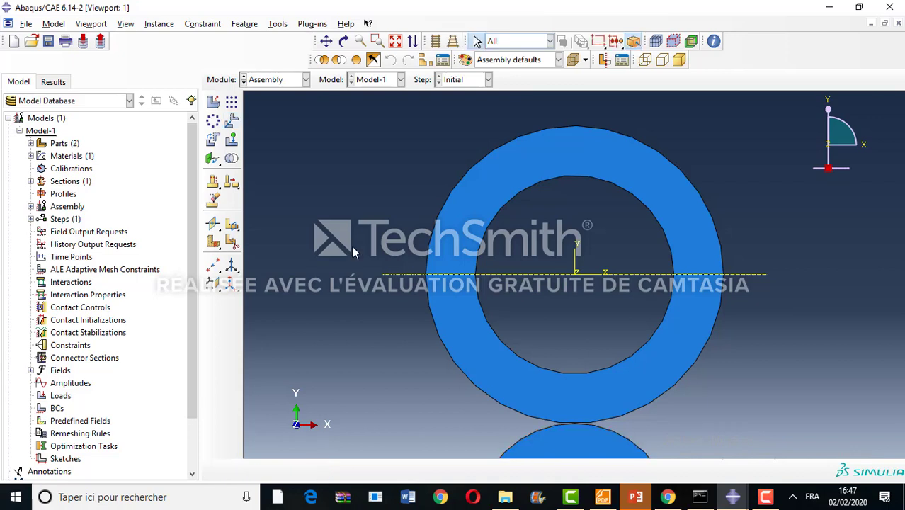
# - Create a Static, General step after the Initial step with a time period of 1 and Nlgeom on
pyautogui.click(375, 41)
pyautogui.click(375, 41)
pyautogui.click(375, 41)
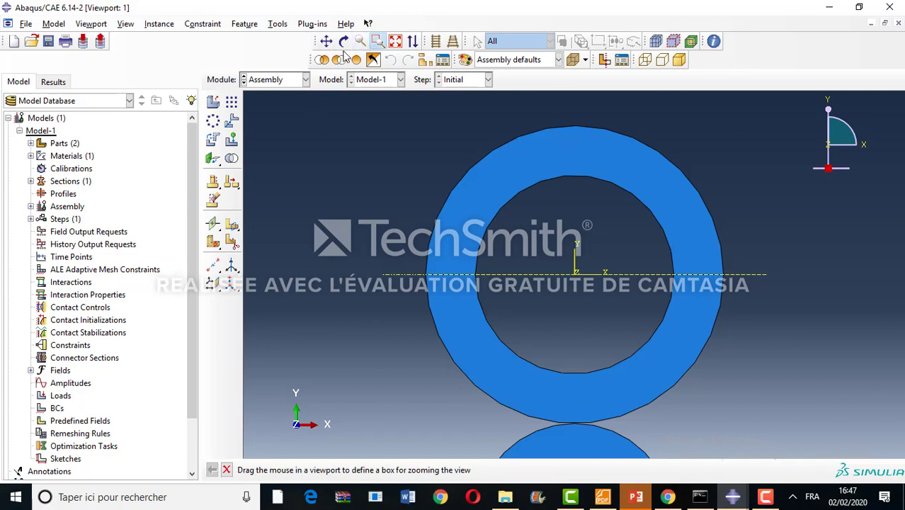
pyautogui.click(396, 42)
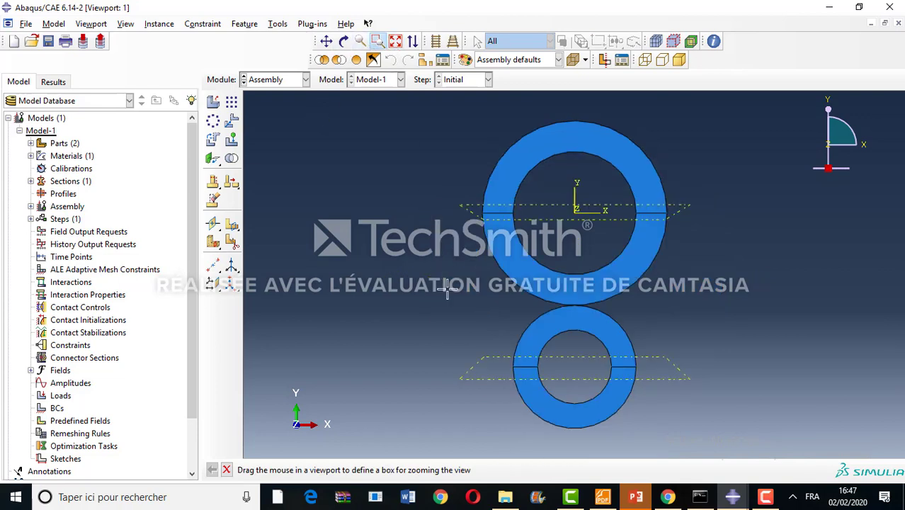
pyautogui.click(273, 80)
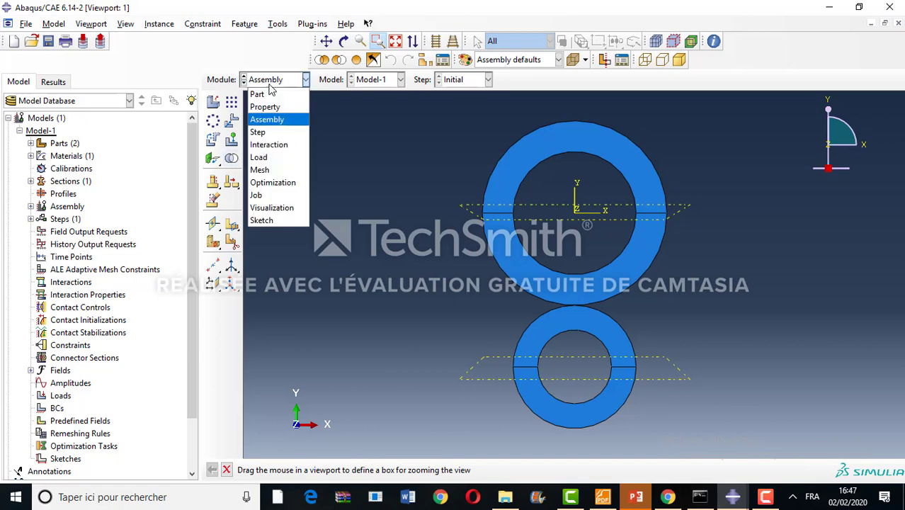
pyautogui.click(257, 131)
pyautogui.click(212, 103)
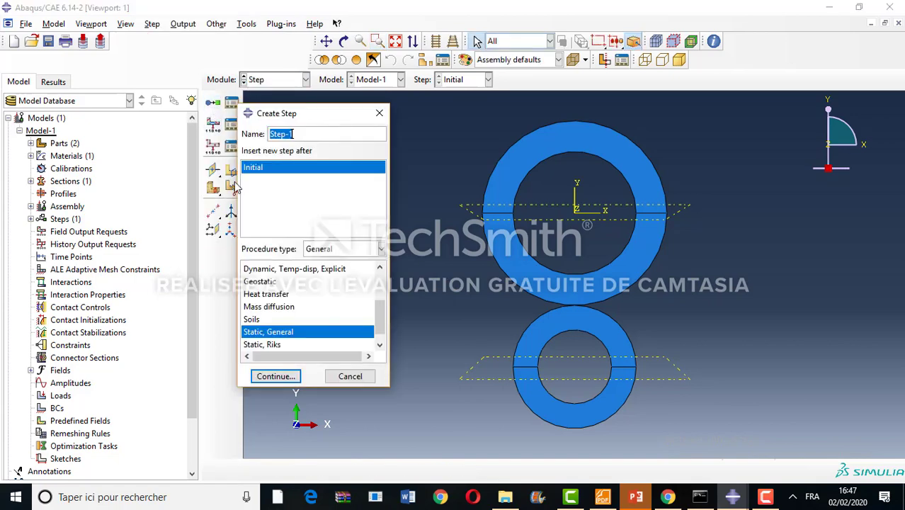
pyautogui.click(275, 375)
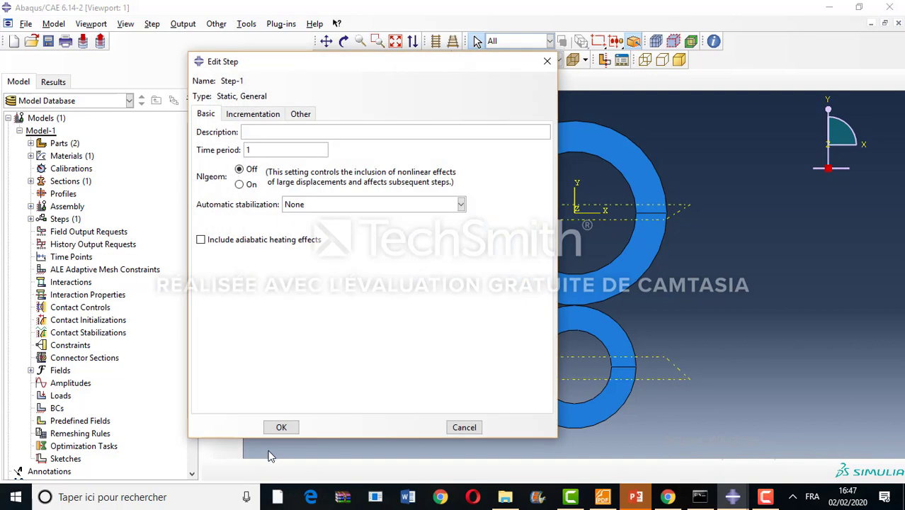
pyautogui.click(239, 184)
pyautogui.click(281, 427)
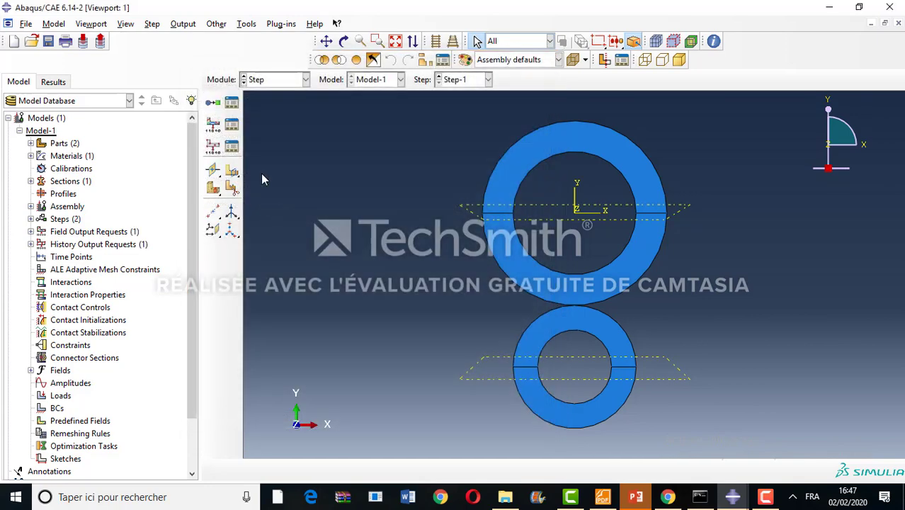
# - Create an interaction property of type Contact in the Interaction module
pyautogui.click(262, 80)
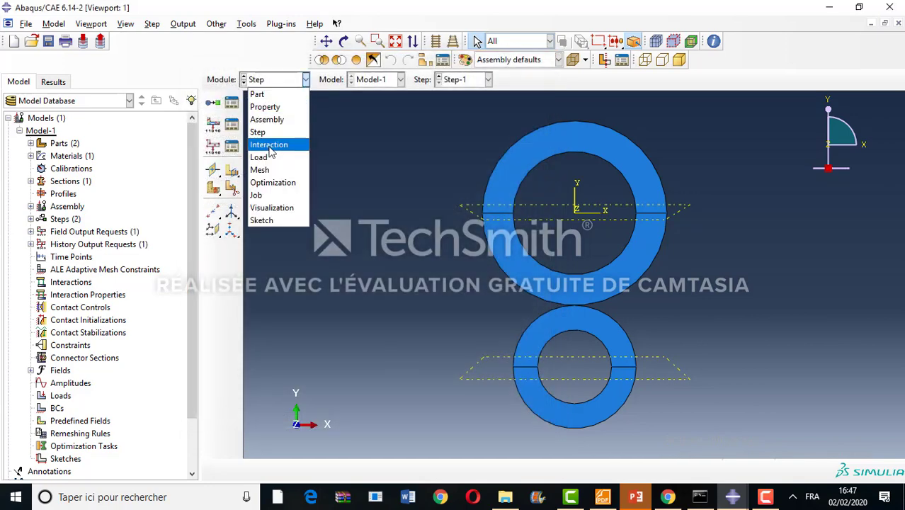
pyautogui.click(263, 144)
pyautogui.click(232, 117)
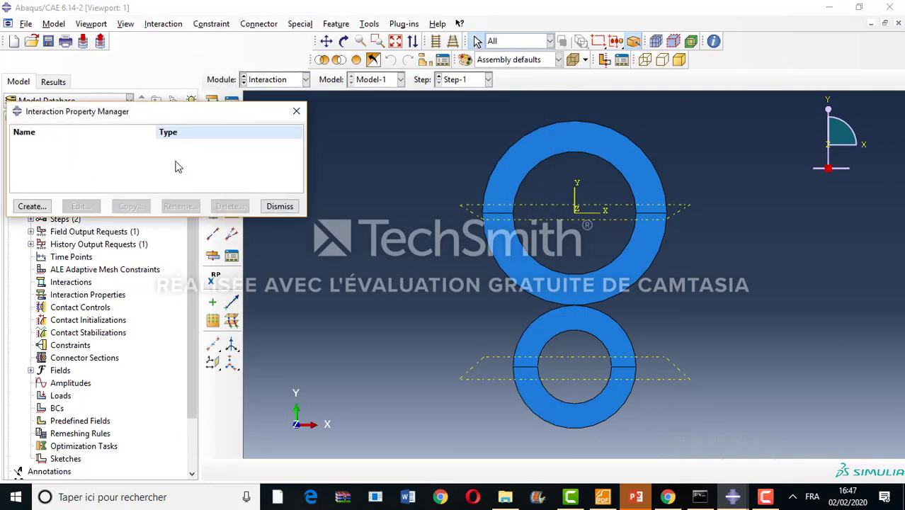
pyautogui.click(31, 206)
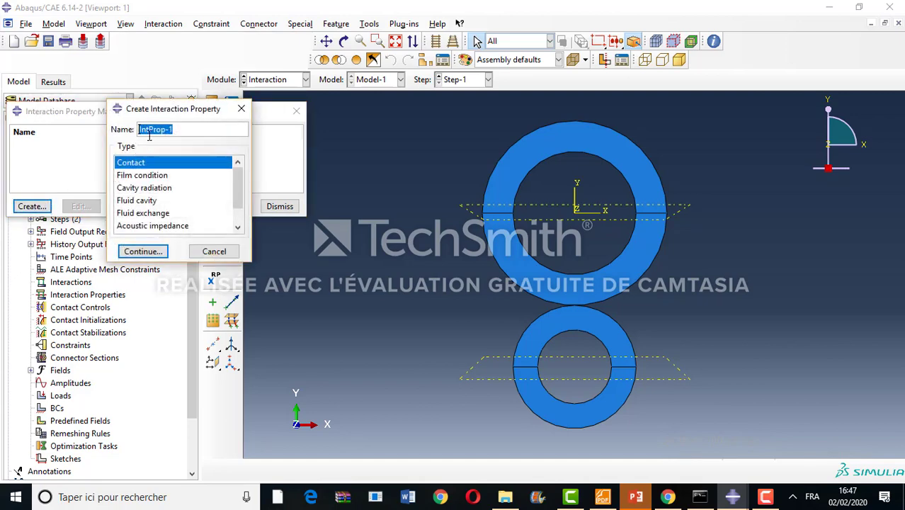
pyautogui.click(133, 253)
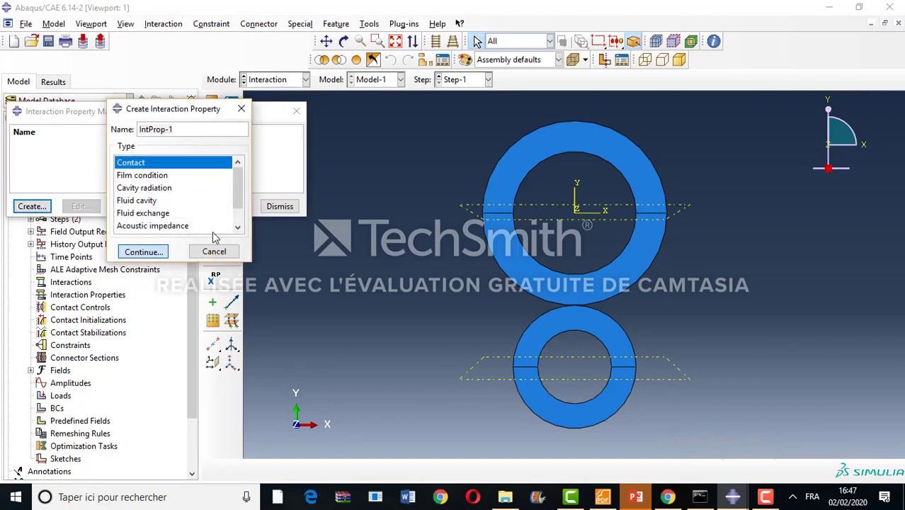
# - Add tangential behavior to the contact property, using the Penalty friction formulation with a friction coefficient of 0.2
pyautogui.click(50, 133)
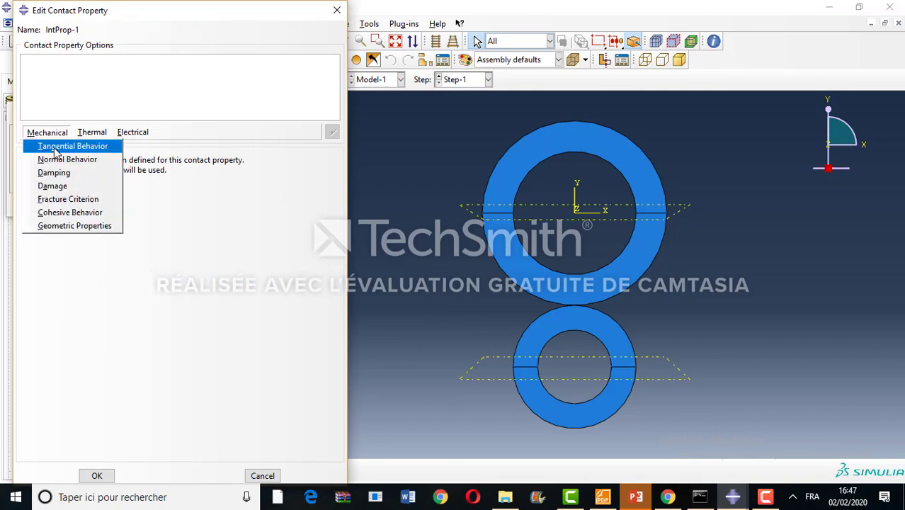
pyautogui.click(56, 149)
pyautogui.click(111, 177)
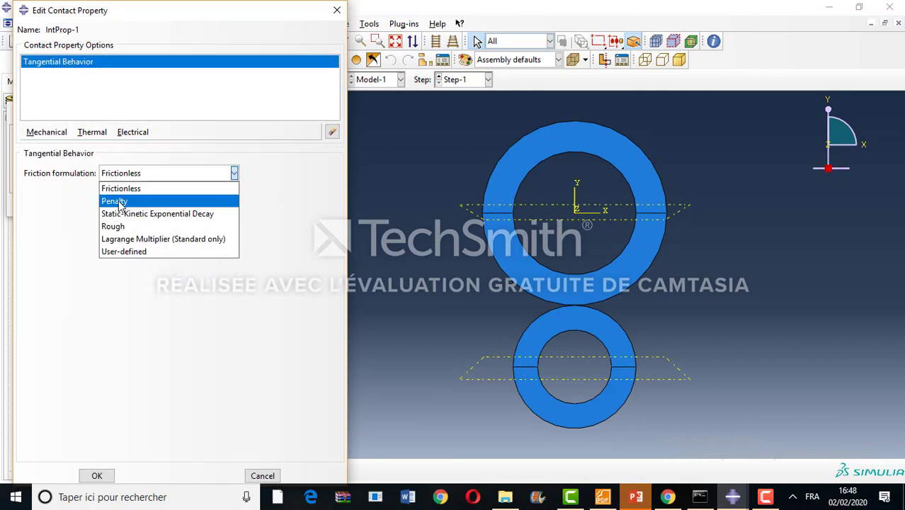
pyautogui.click(119, 202)
pyautogui.click(50, 313)
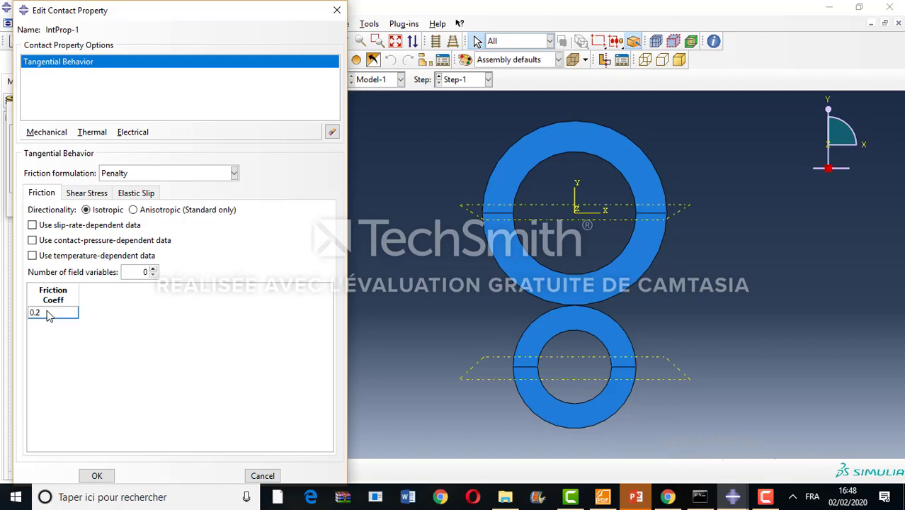
pyautogui.click(96, 475)
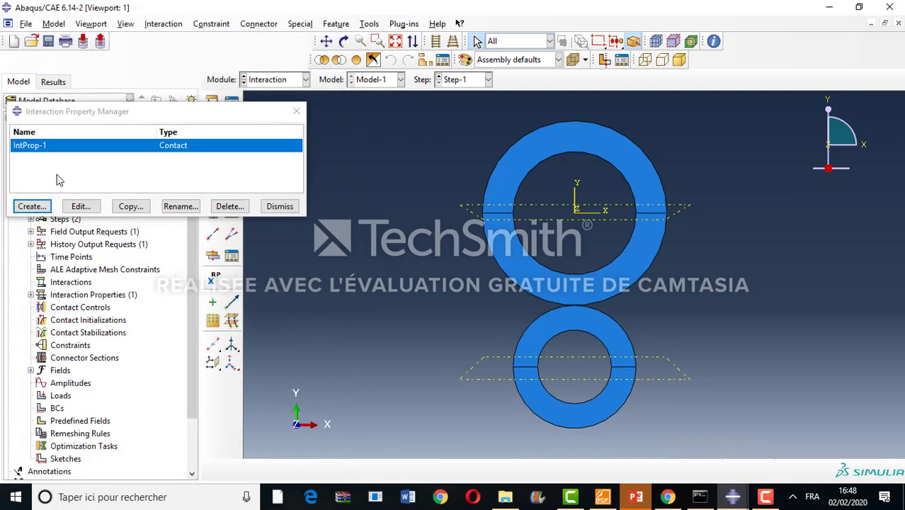
pyautogui.click(296, 112)
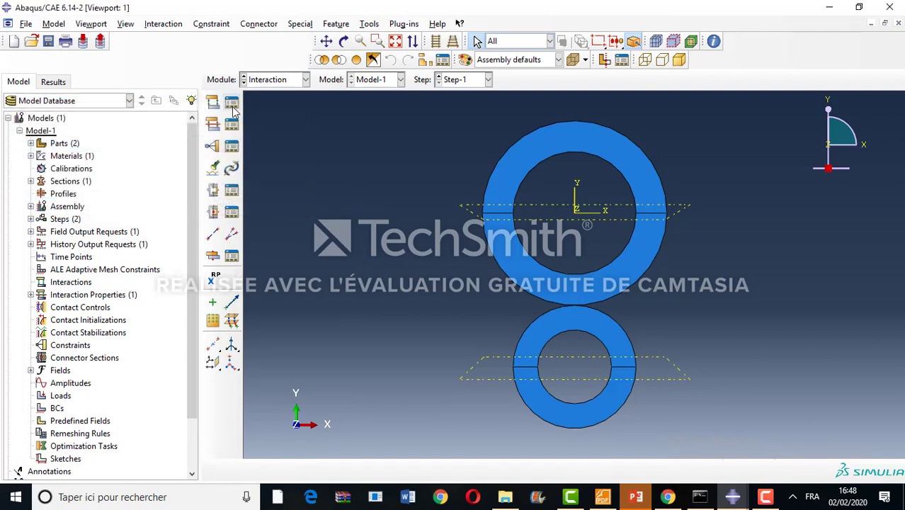
# - Edit the contact property to add normal behavior with Exponential pressure-overclosure
pyautogui.click(352, 152)
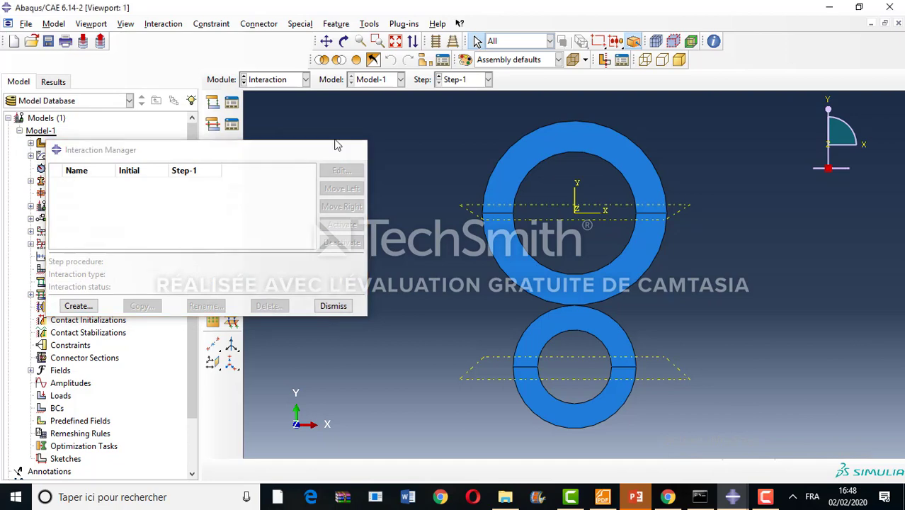
pyautogui.click(228, 127)
pyautogui.click(79, 207)
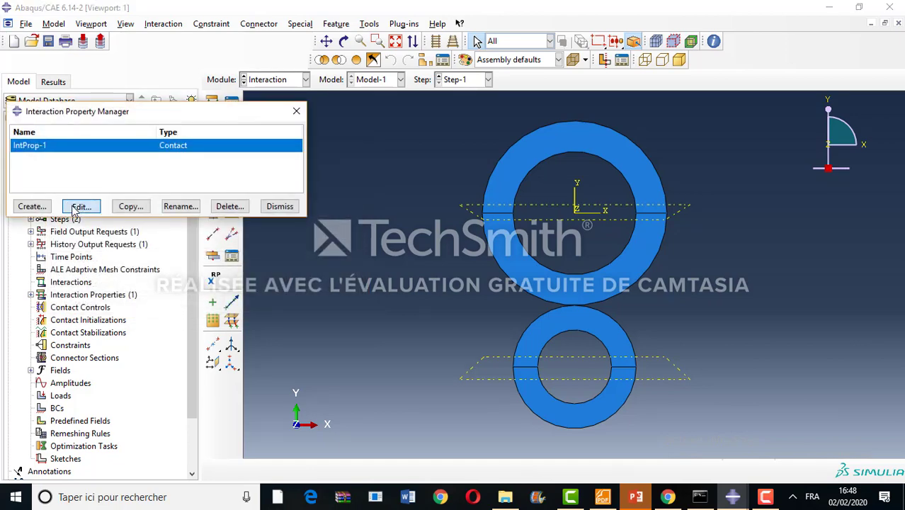
pyautogui.click(39, 133)
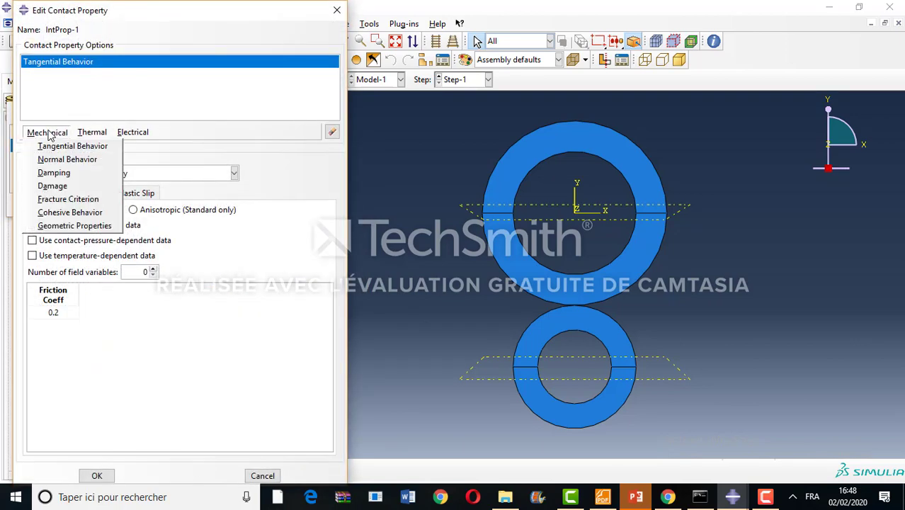
pyautogui.click(60, 159)
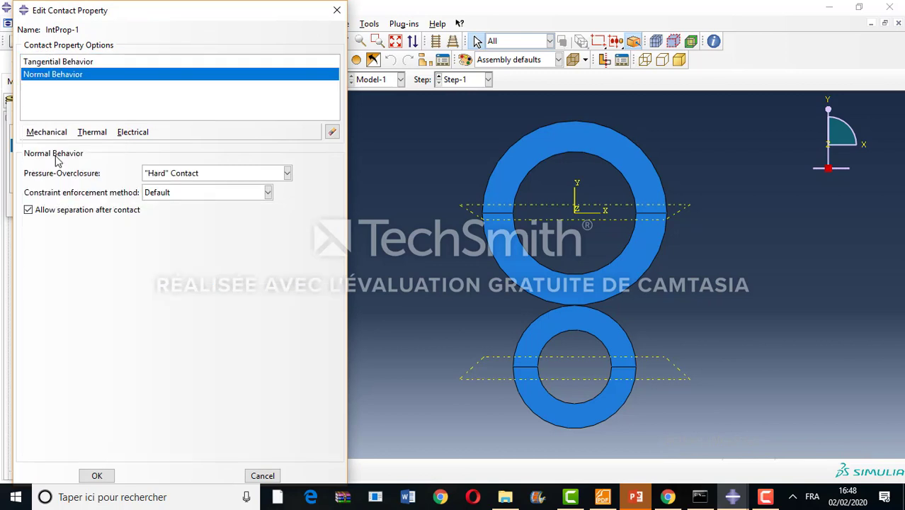
pyautogui.click(167, 176)
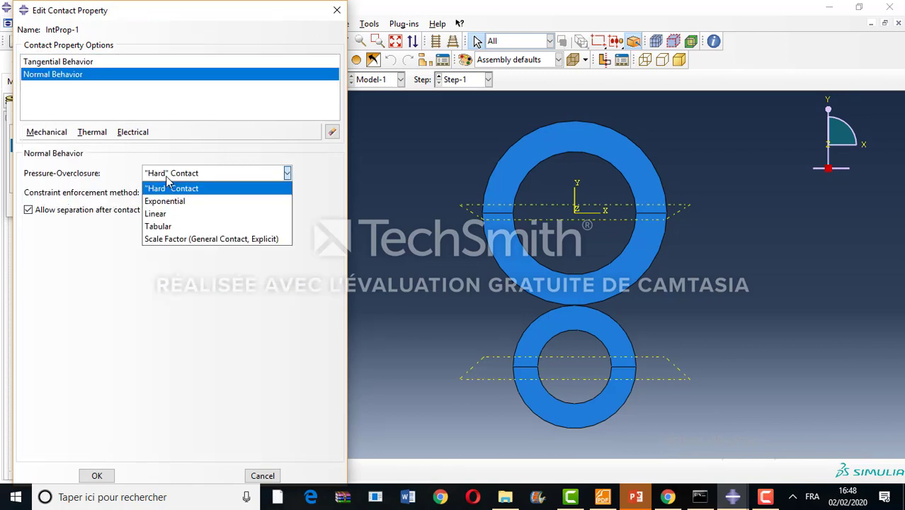
pyautogui.click(169, 202)
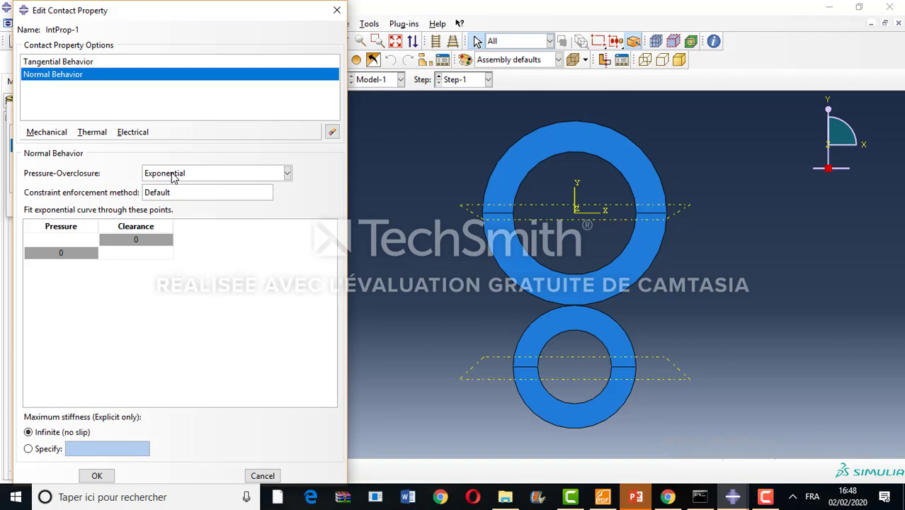
# - Set the exponential curve points to pressure 0.1 at zero clearance and clearance 10 at zero pressure
pyautogui.click(174, 178)
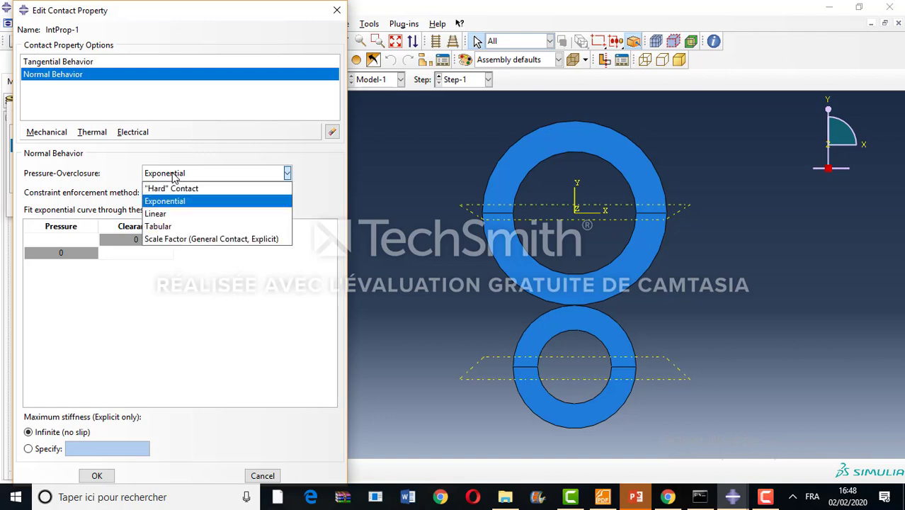
pyautogui.click(172, 174)
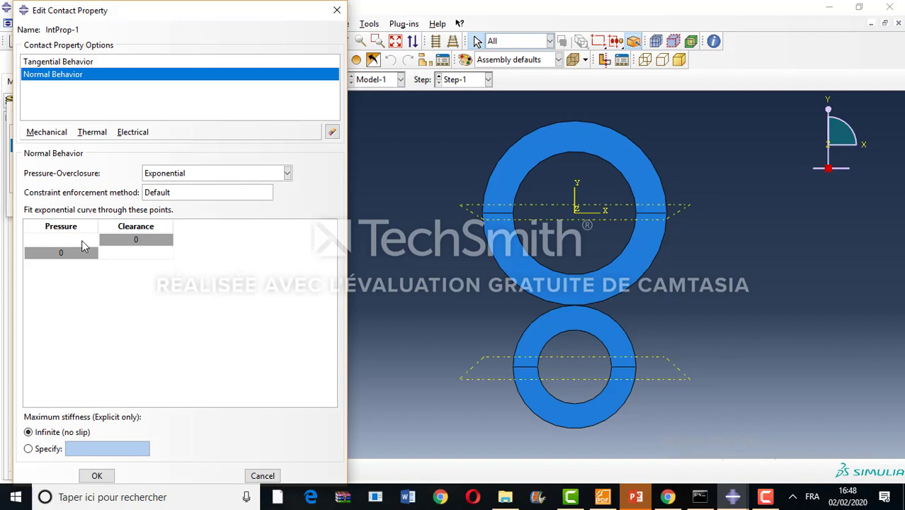
pyautogui.click(81, 241)
pyautogui.click(125, 254)
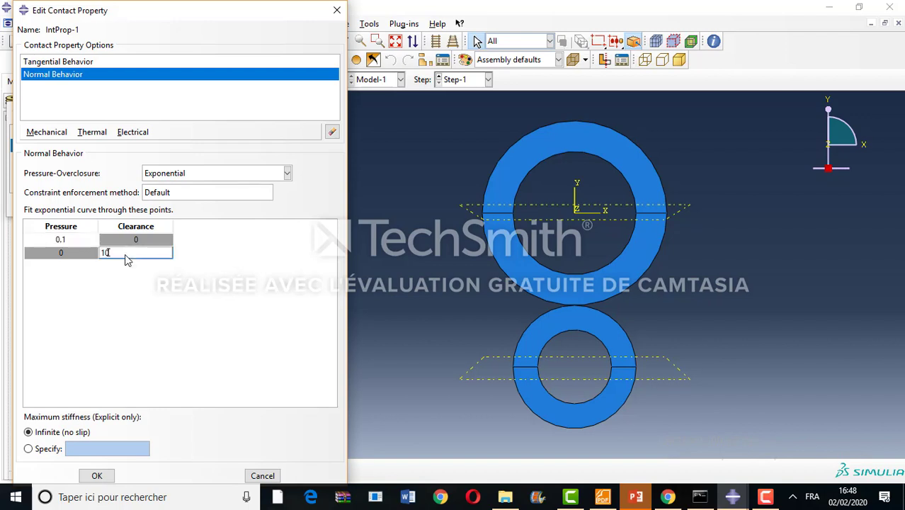
pyautogui.click(111, 471)
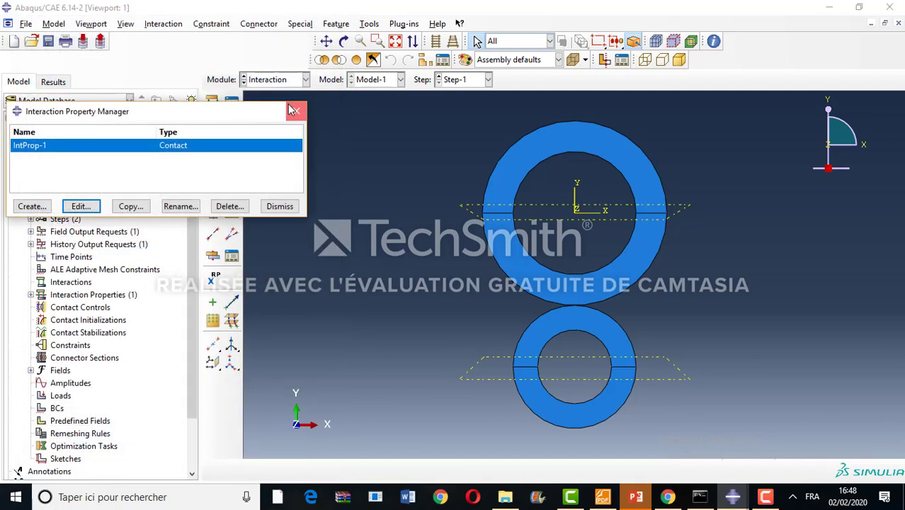
pyautogui.click(297, 113)
pyautogui.click(272, 79)
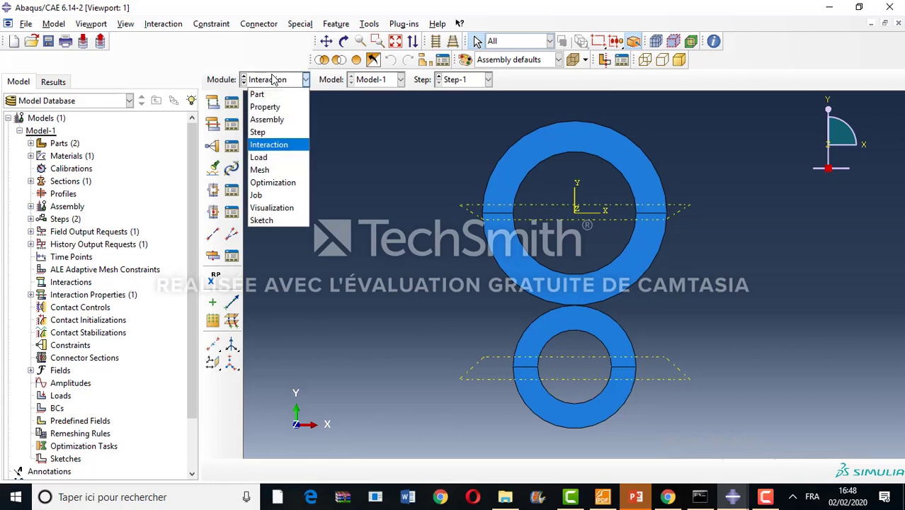
pyautogui.click(268, 161)
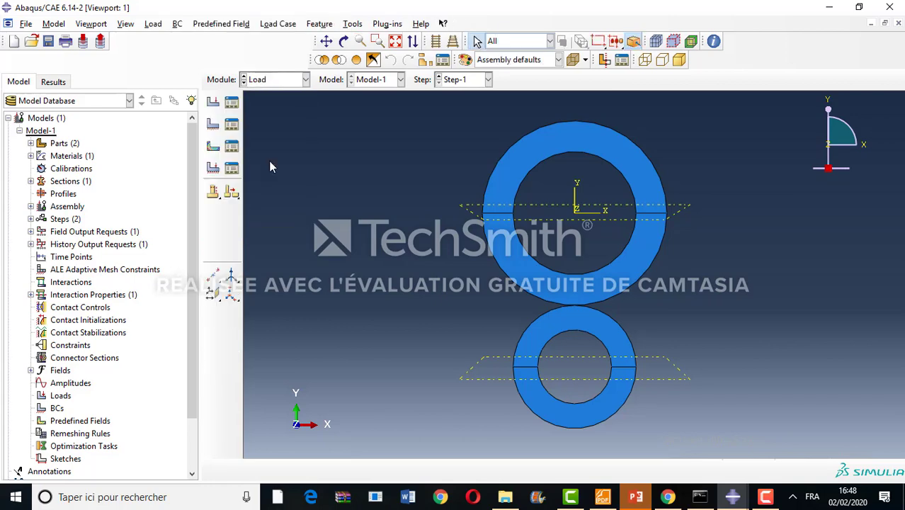
pyautogui.click(215, 104)
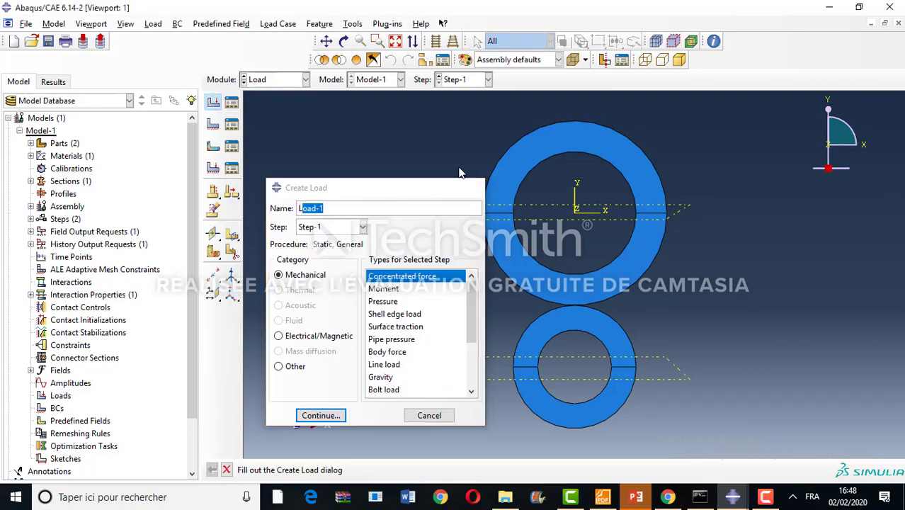
pyautogui.click(474, 187)
pyautogui.click(264, 82)
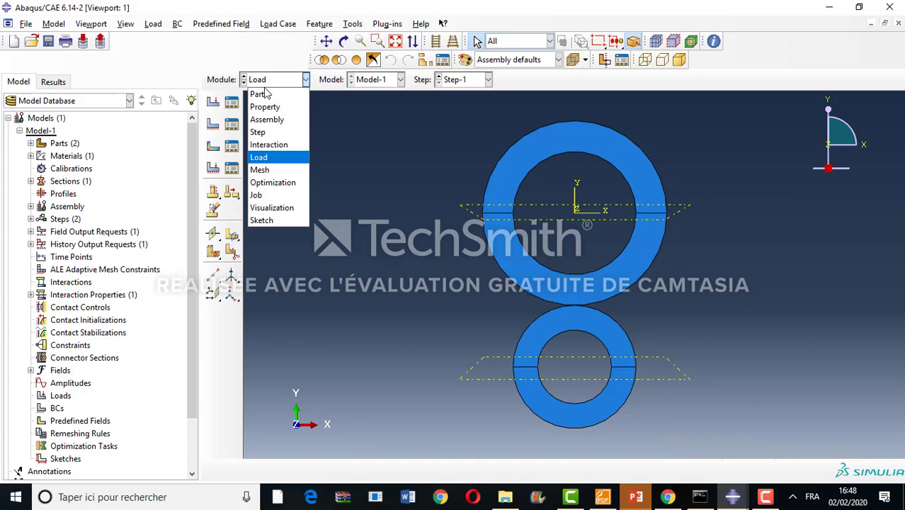
pyautogui.click(268, 145)
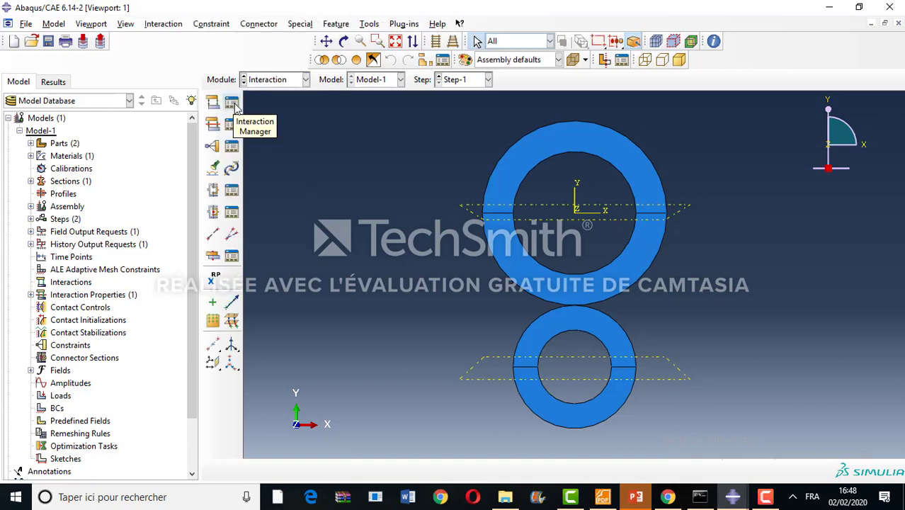
# - Create a surface-to-surface contact (Standard) in Step-1 with the lower outer arc of the larger ring as master surface
pyautogui.click(234, 103)
pyautogui.click(75, 306)
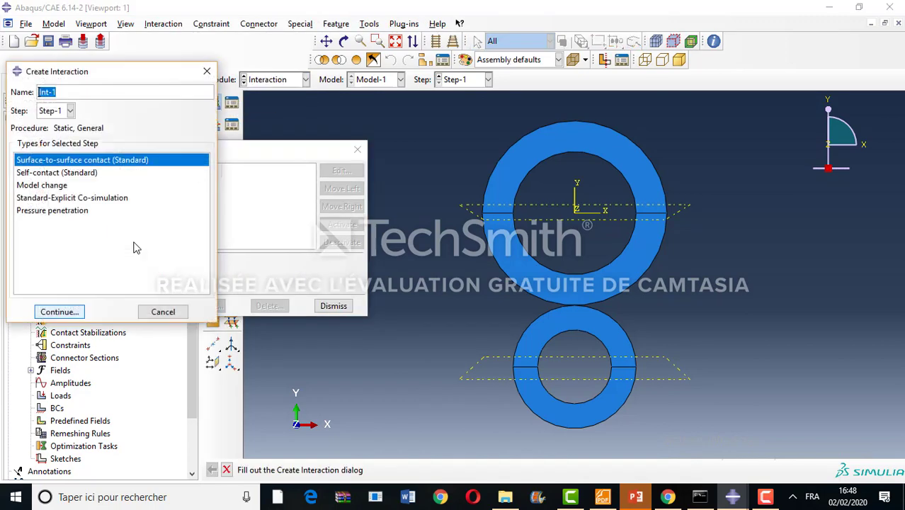
pyautogui.click(63, 311)
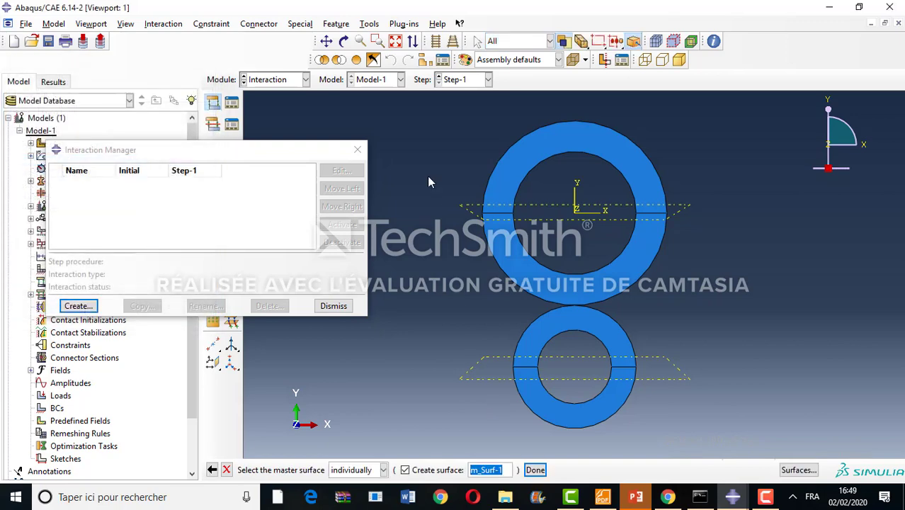
pyautogui.click(518, 287)
pyautogui.click(535, 470)
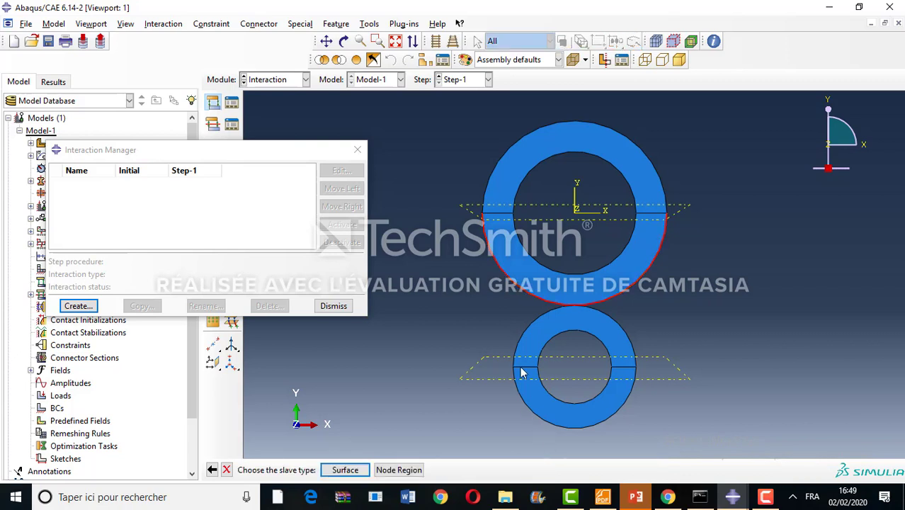
# - Select the upper outer arc of the smaller ring as slave surface and accept the interaction with finite sliding and IntProp-1
pyautogui.click(345, 470)
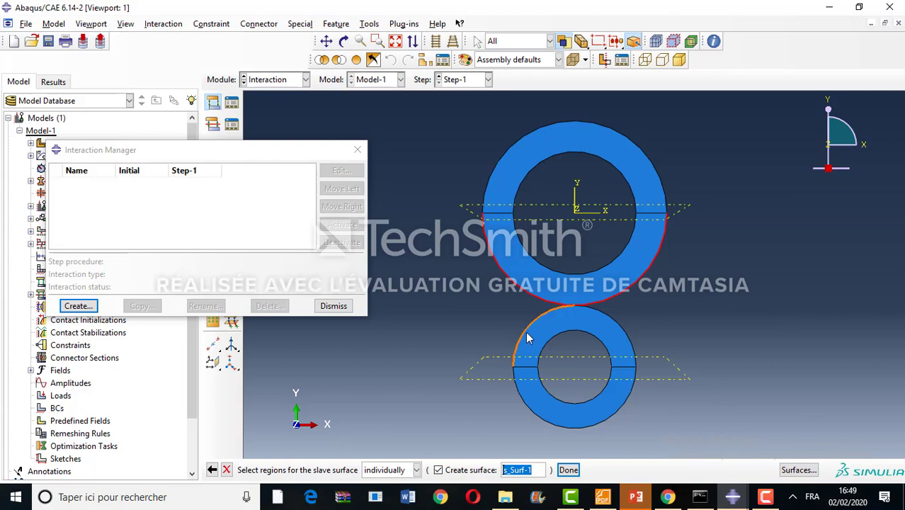
pyautogui.click(596, 312)
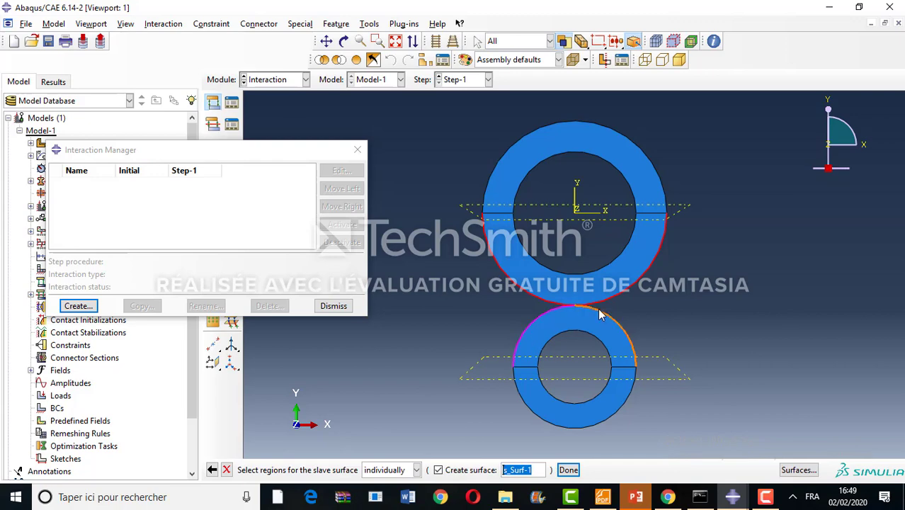
pyautogui.click(568, 469)
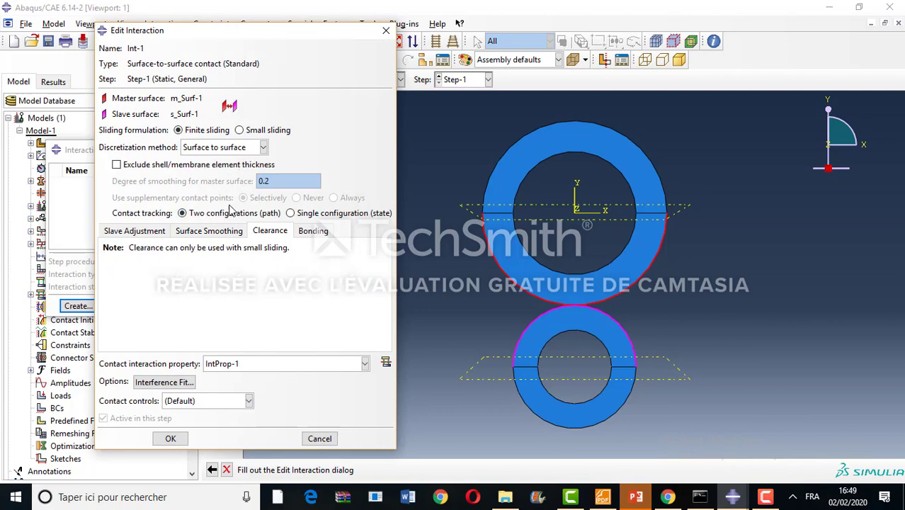
pyautogui.click(167, 439)
pyautogui.click(360, 150)
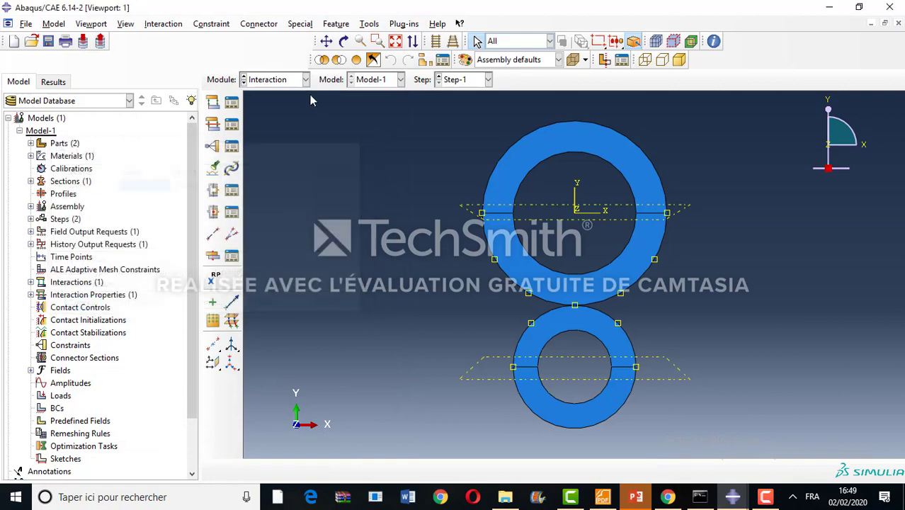
# - In the Load module, create a Displacement/Rotation boundary condition in the Initial step that fixes U1 on the larger ring's whole inner edge
pyautogui.click(291, 79)
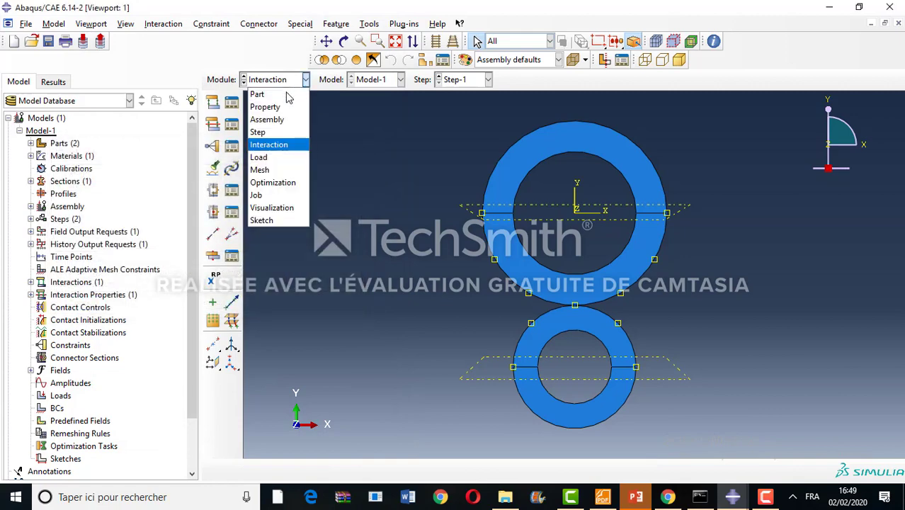
pyautogui.click(296, 164)
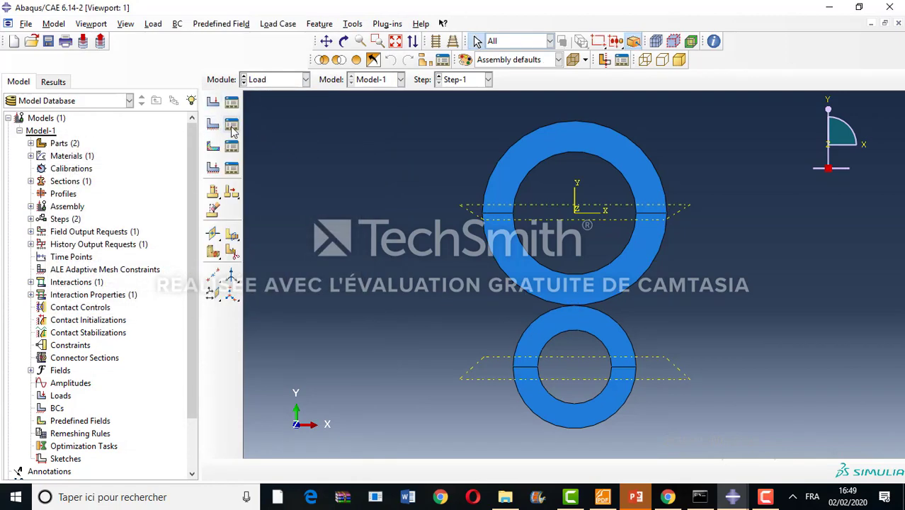
pyautogui.click(232, 125)
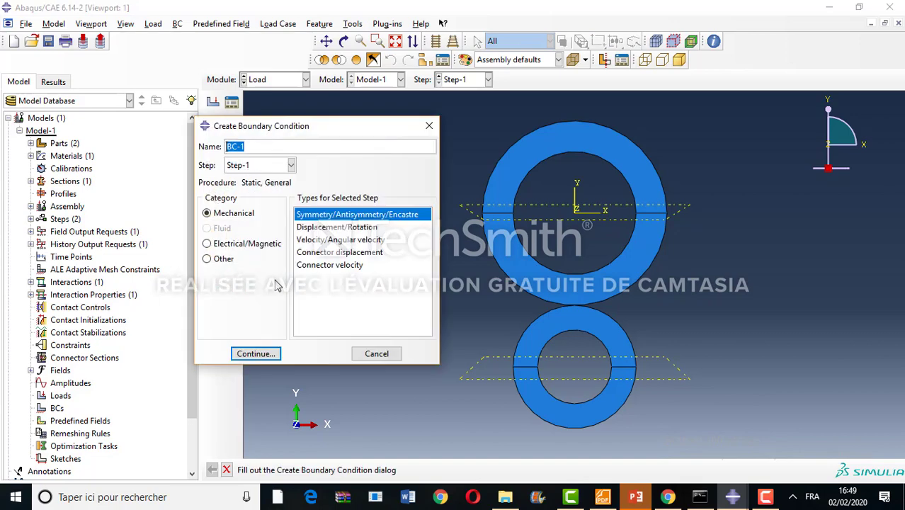
pyautogui.click(321, 228)
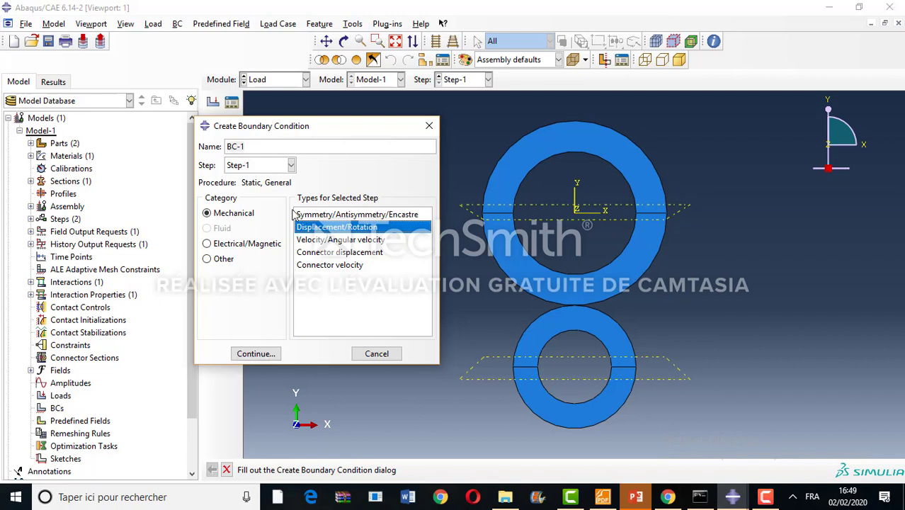
pyautogui.click(269, 165)
pyautogui.click(260, 181)
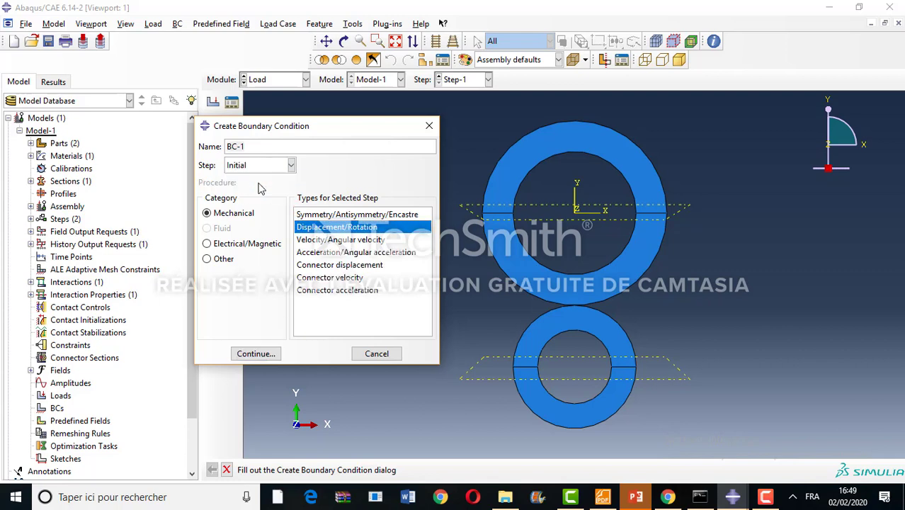
pyautogui.click(256, 355)
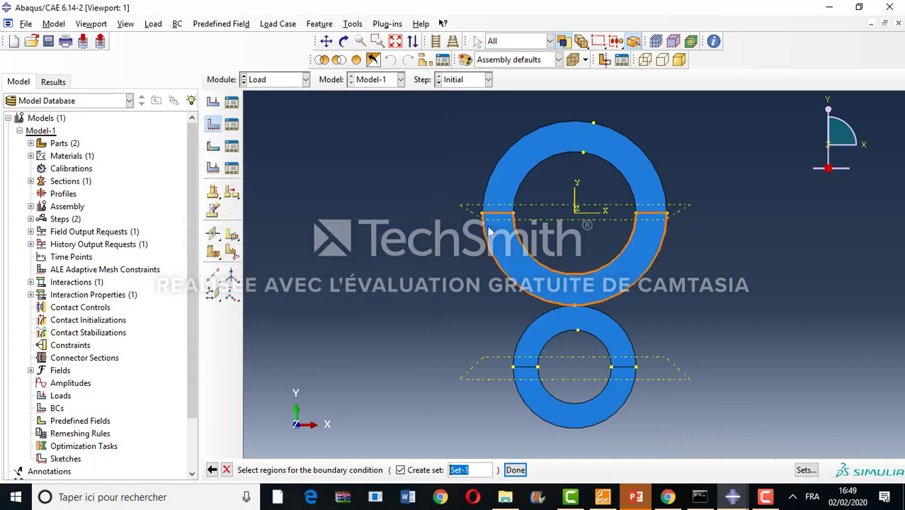
pyautogui.click(605, 164)
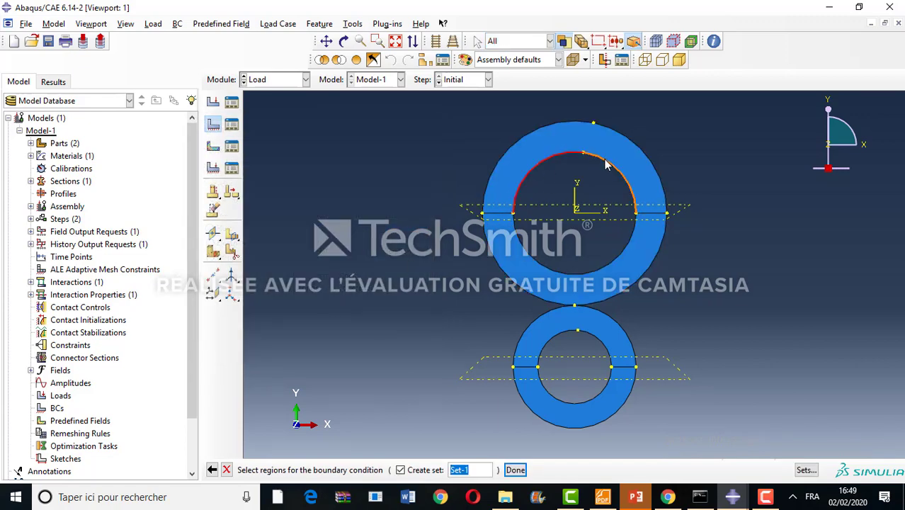
pyautogui.keyDown('shift'); pyautogui.click(626, 250); pyautogui.keyUp('shift')
pyautogui.click(515, 470)
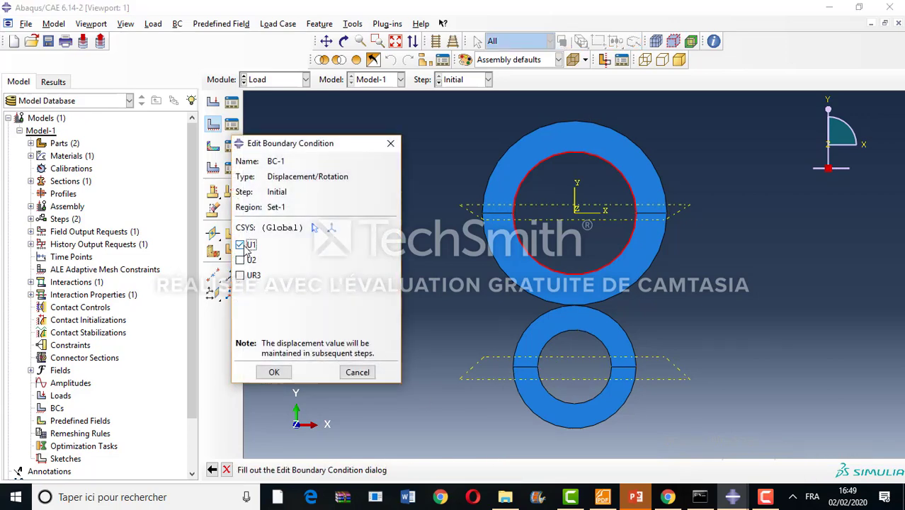
pyautogui.click(274, 372)
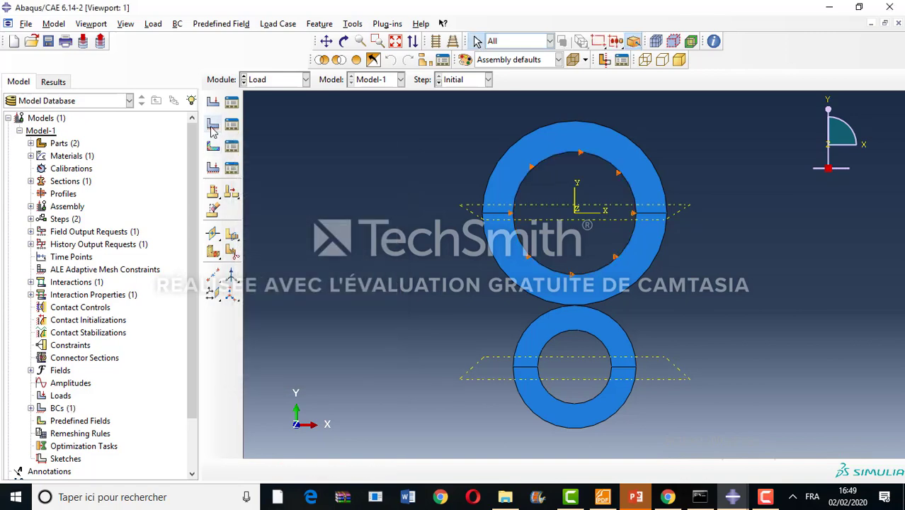
# - Create an Encastre boundary condition in the Initial step on the whole inner edge of the smaller ring
pyautogui.click(220, 171)
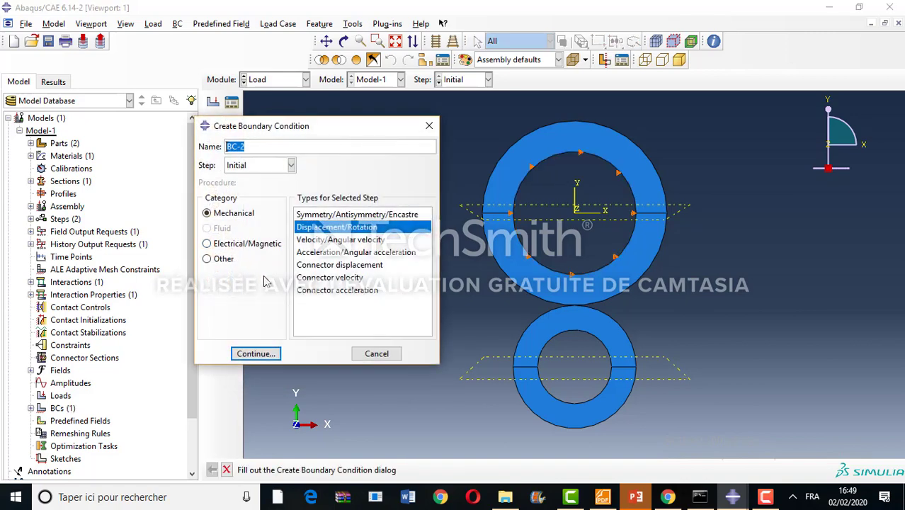
pyautogui.click(320, 216)
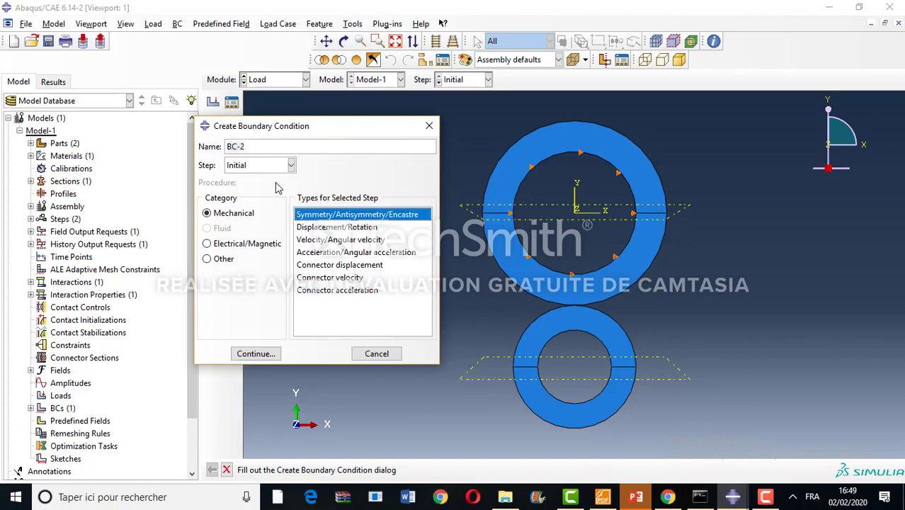
pyautogui.click(264, 353)
pyautogui.click(563, 348)
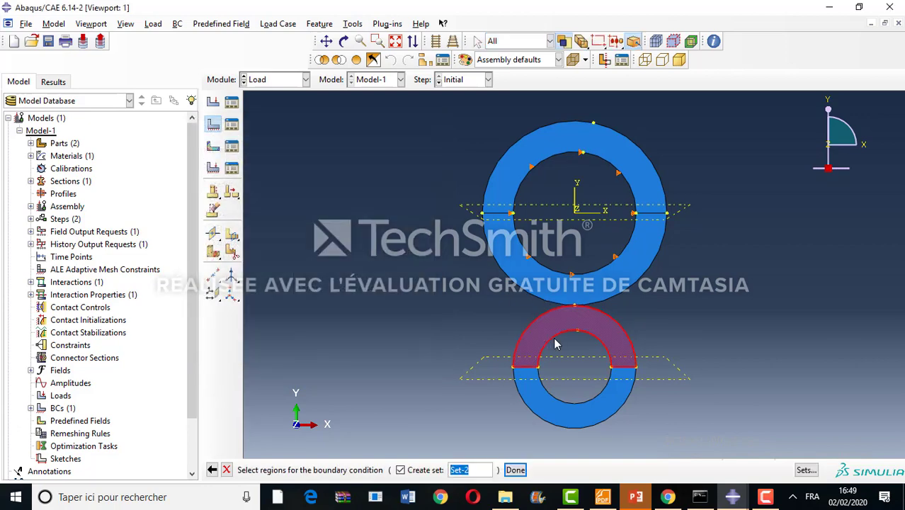
pyautogui.click(574, 358)
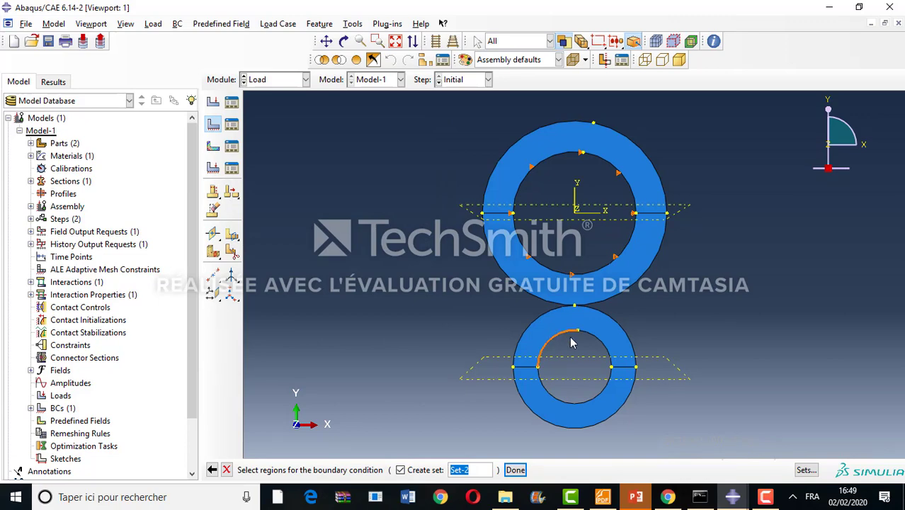
pyautogui.click(594, 342)
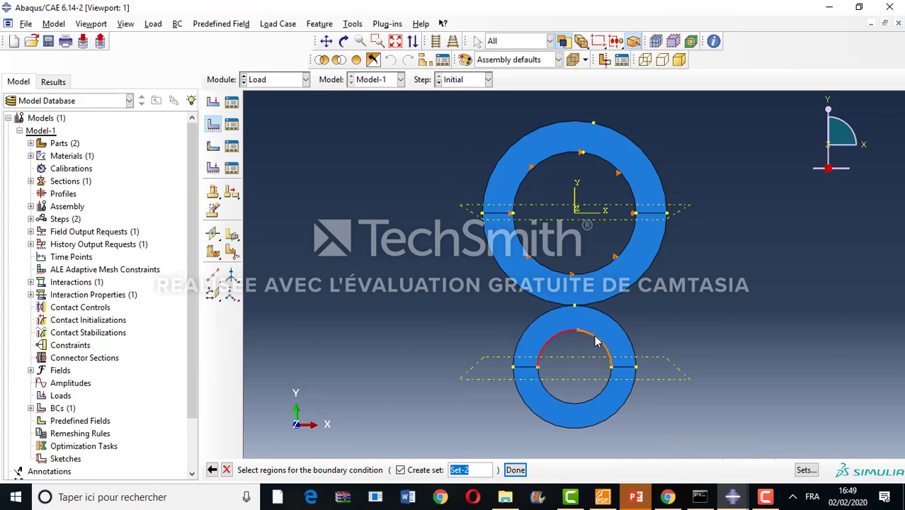
pyautogui.click(604, 395)
pyautogui.click(515, 470)
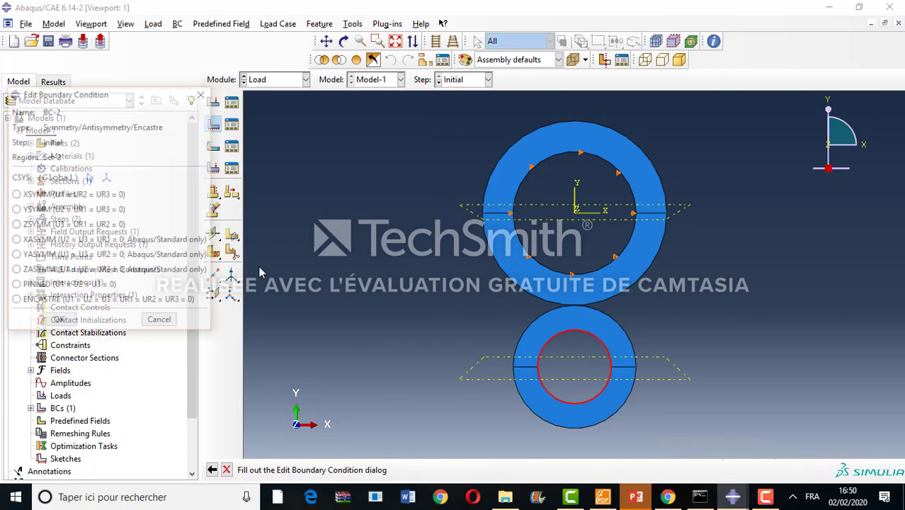
pyautogui.click(76, 302)
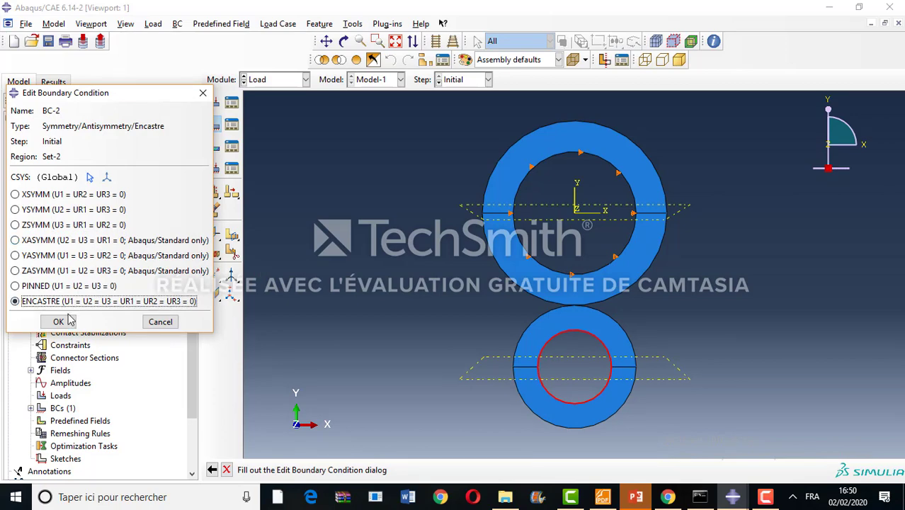
pyautogui.click(62, 322)
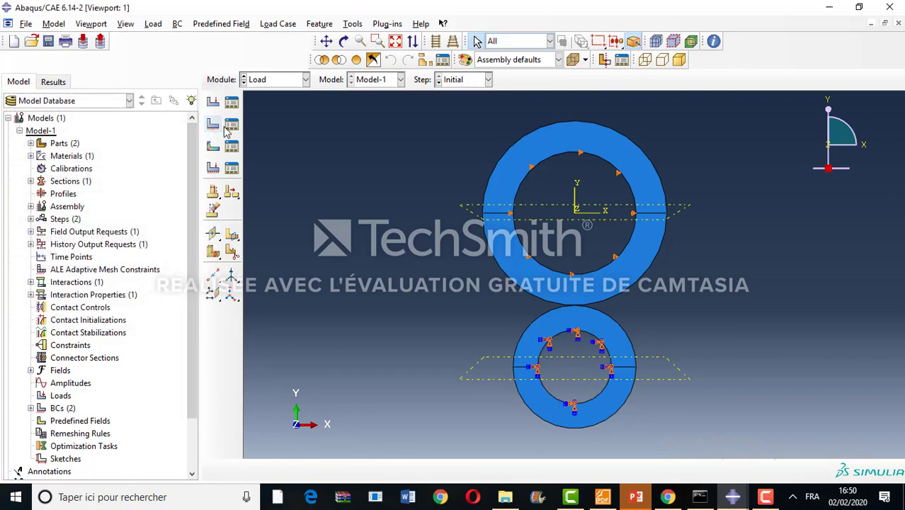
# - Create a Displacement/Rotation boundary condition in Step-1 on the whole inner edge of the larger ring
pyautogui.click(218, 128)
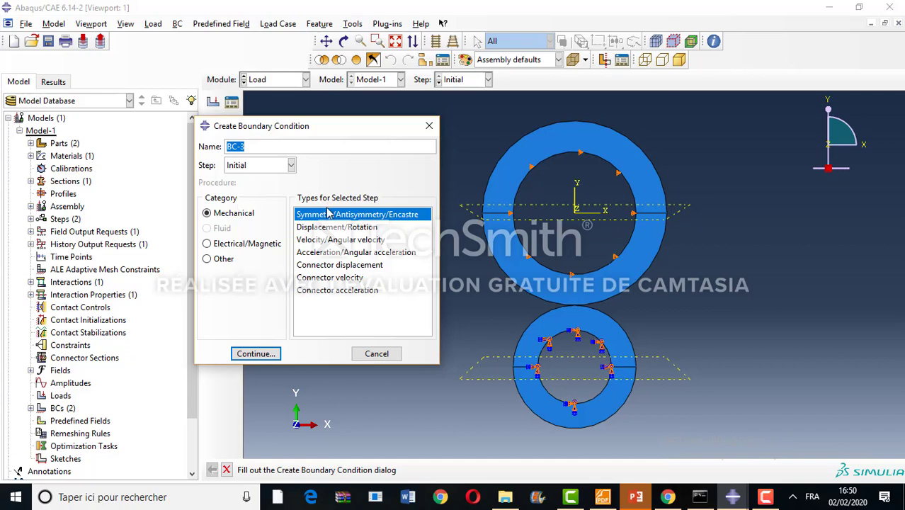
pyautogui.click(257, 167)
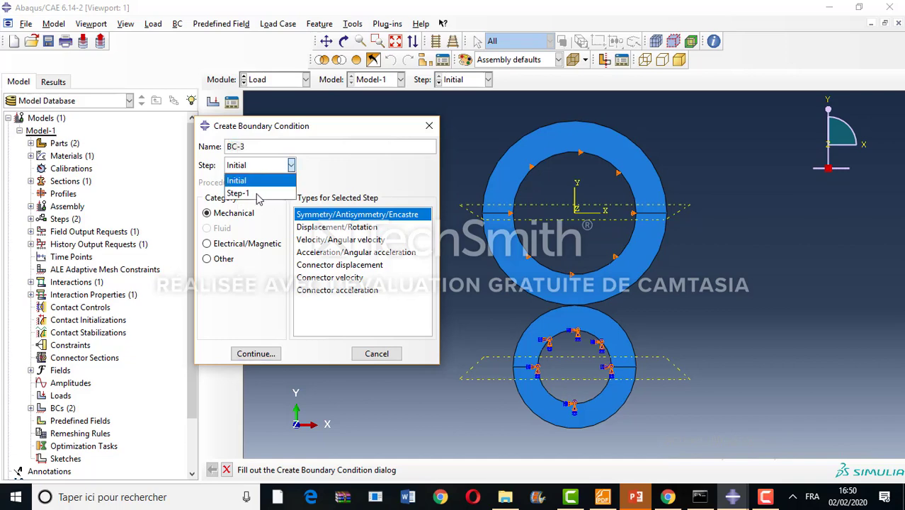
pyautogui.click(258, 195)
pyautogui.click(310, 228)
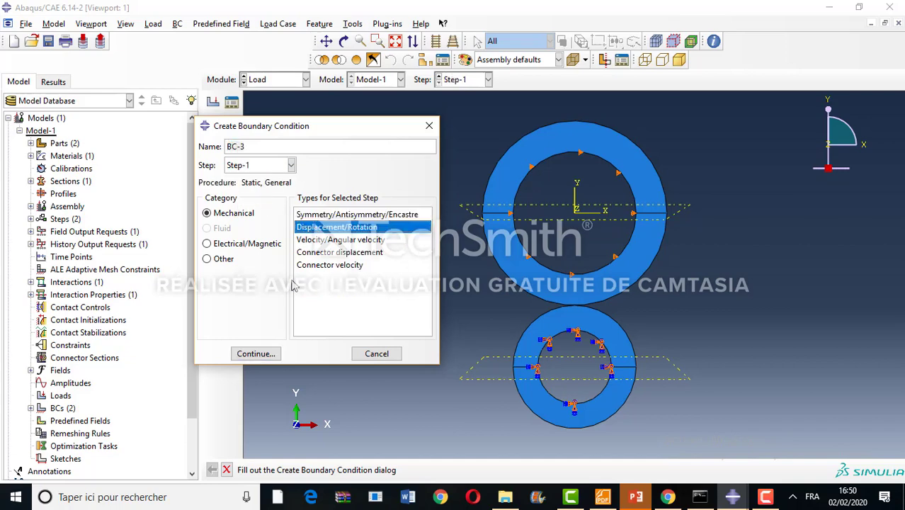
pyautogui.click(255, 353)
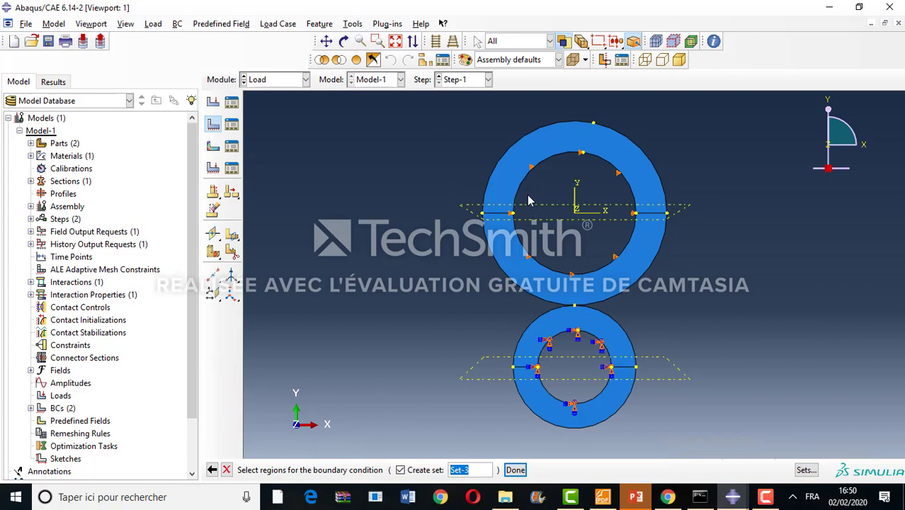
pyautogui.click(522, 192)
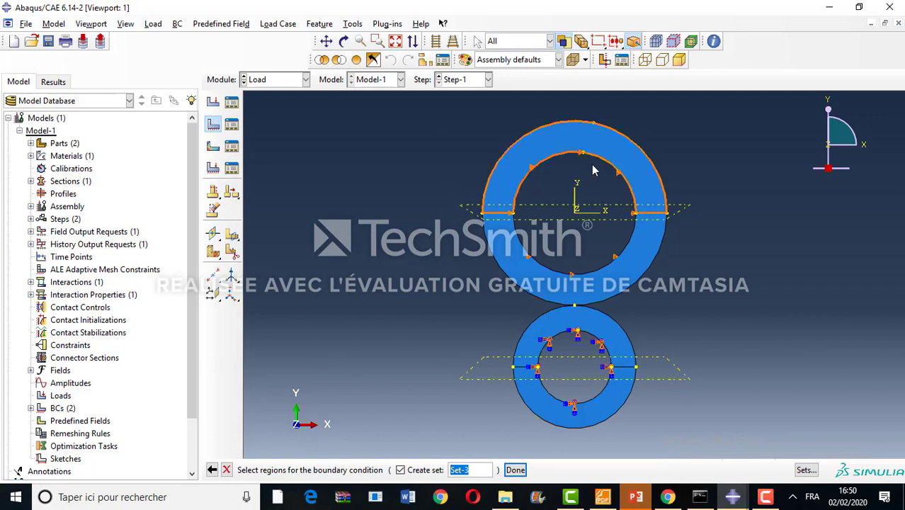
pyautogui.keyDown('shift'); pyautogui.click(613, 190); pyautogui.keyUp('shift')
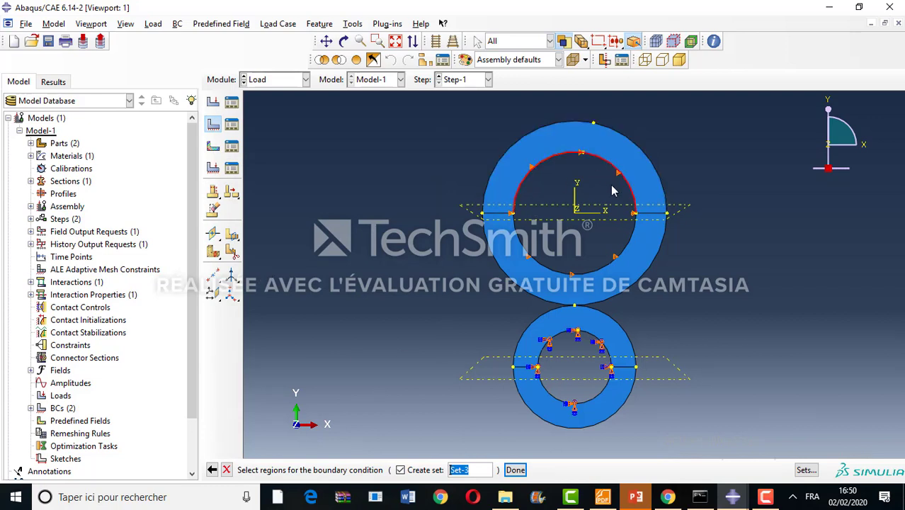
pyautogui.keyDown('shift'); pyautogui.click(634, 242); pyautogui.keyUp('shift')
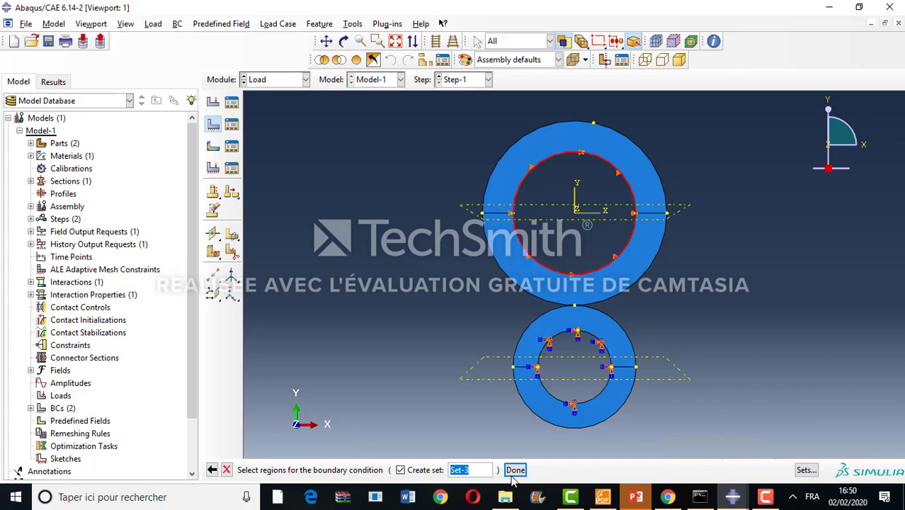
pyautogui.click(515, 470)
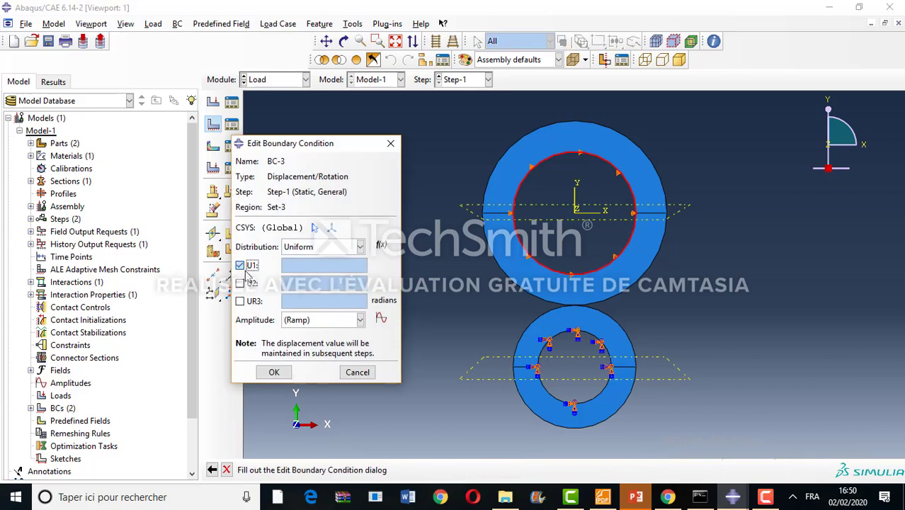
# - Prescribe displacements U1 = 0 and U2 = -0.1 for the larger ring's Step-1 boundary condition
pyautogui.click(251, 266)
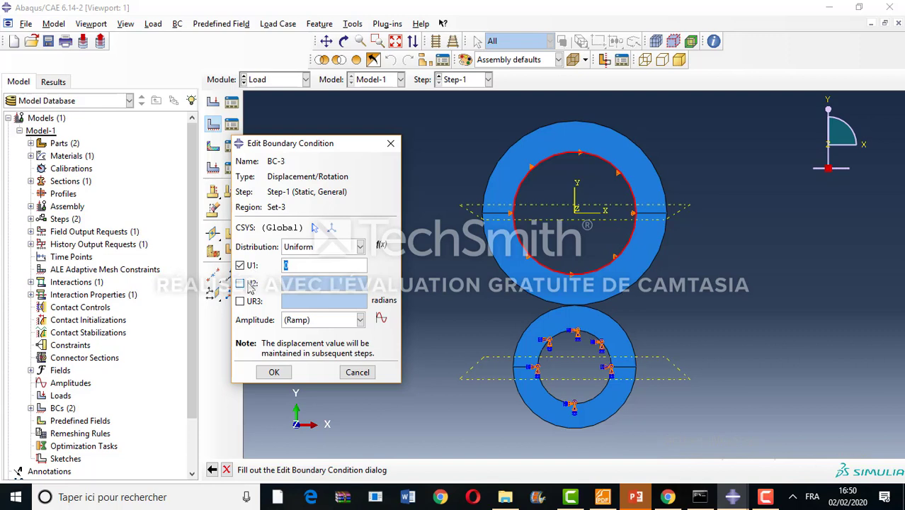
pyautogui.click(251, 283)
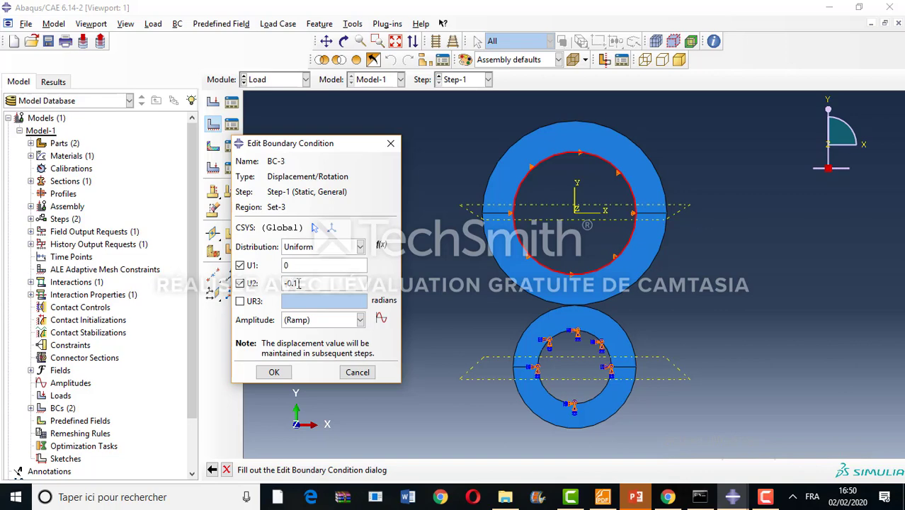
pyautogui.click(274, 372)
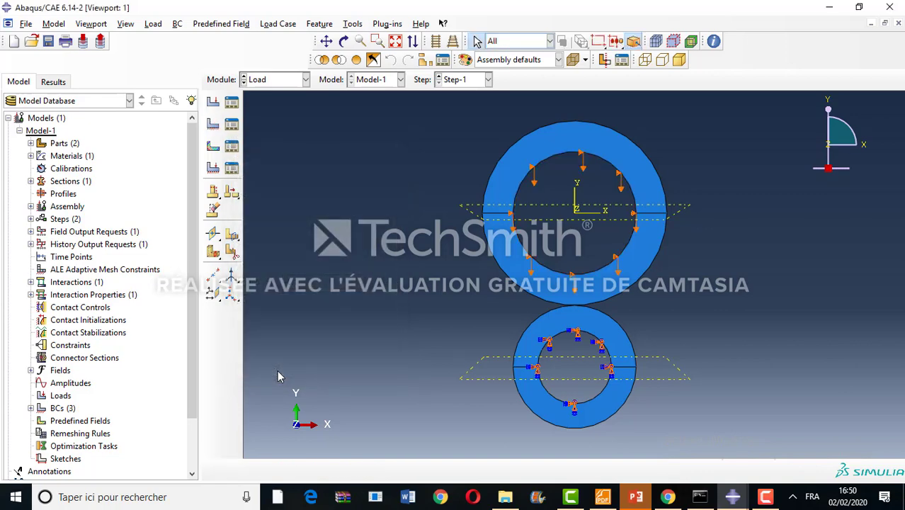
# - Switch to the Mesh module for the assembly of the two rings
pyautogui.click(257, 84)
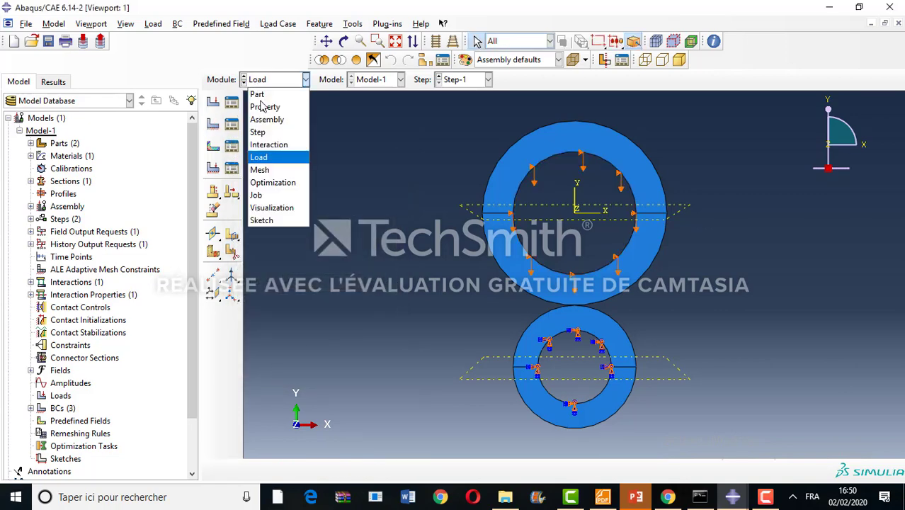
pyautogui.click(256, 195)
pyautogui.click(283, 80)
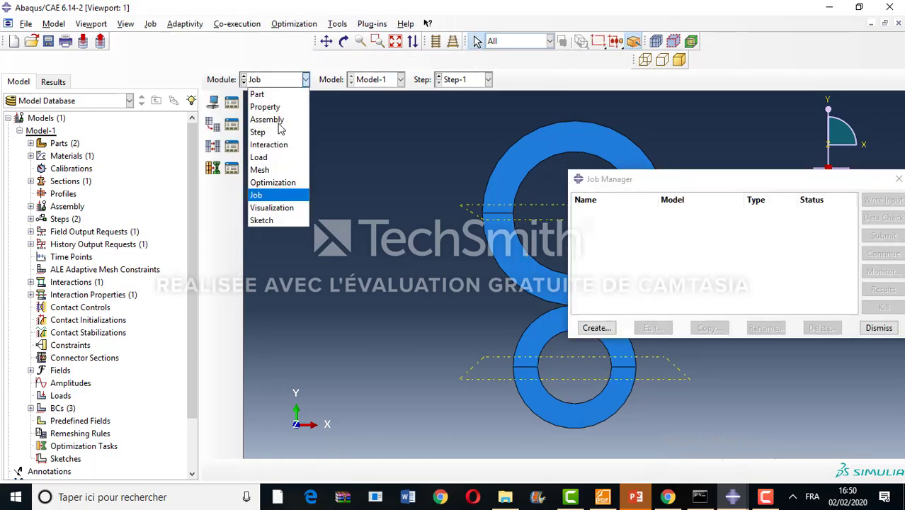
pyautogui.click(267, 173)
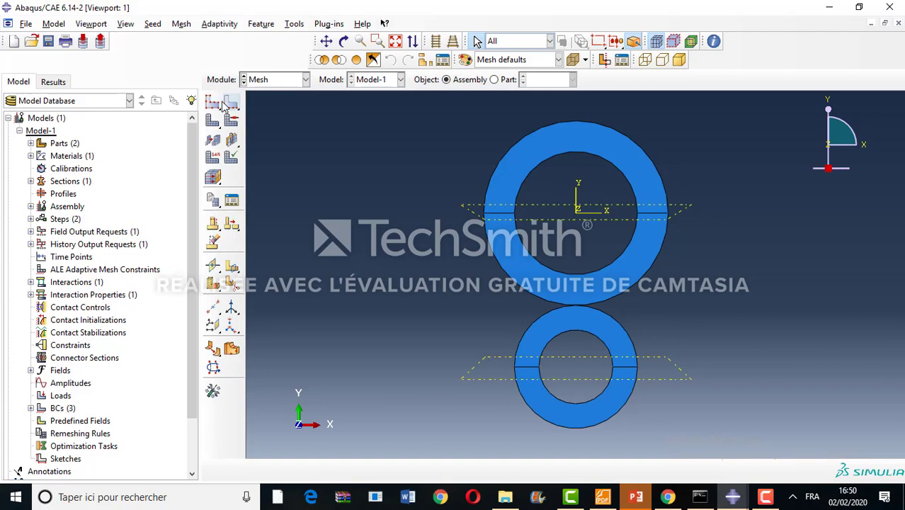
# - Switch the meshing object from the assembly to the RUBBER1 part and apply global seeds to it
pyautogui.click(213, 103)
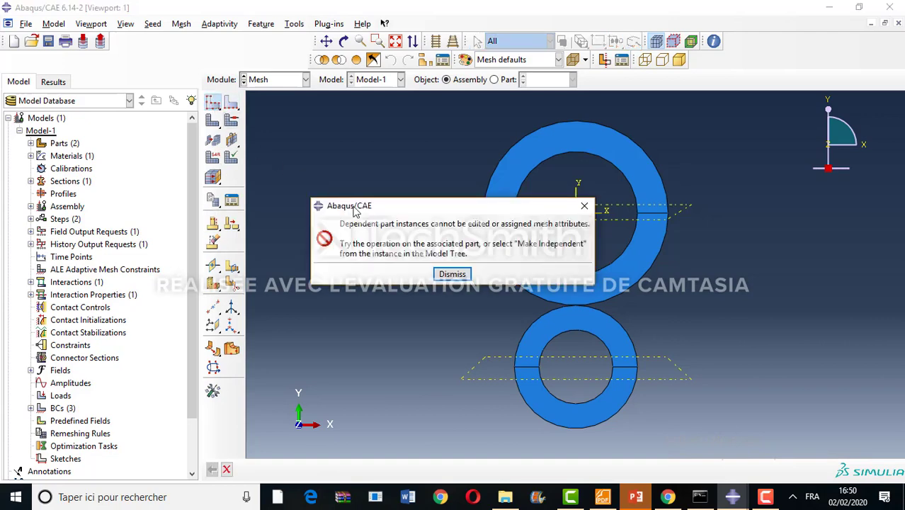
pyautogui.click(452, 274)
pyautogui.click(494, 80)
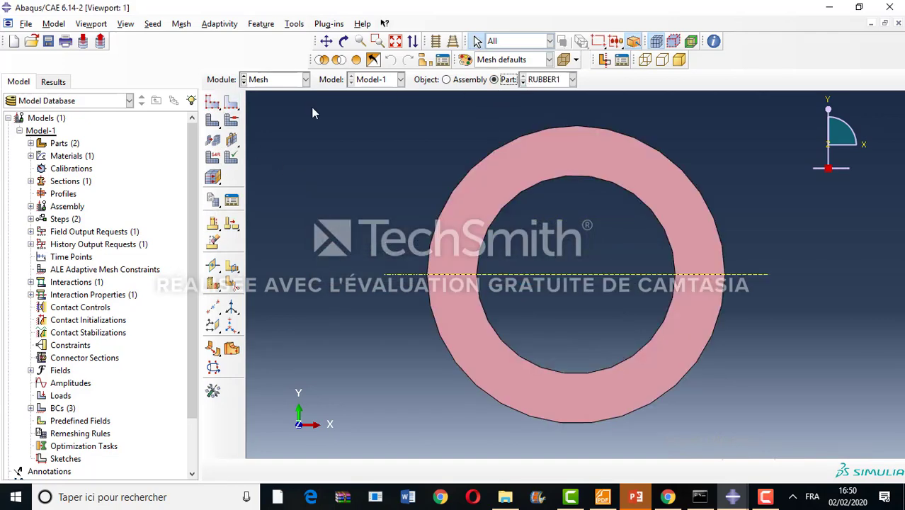
pyautogui.click(214, 103)
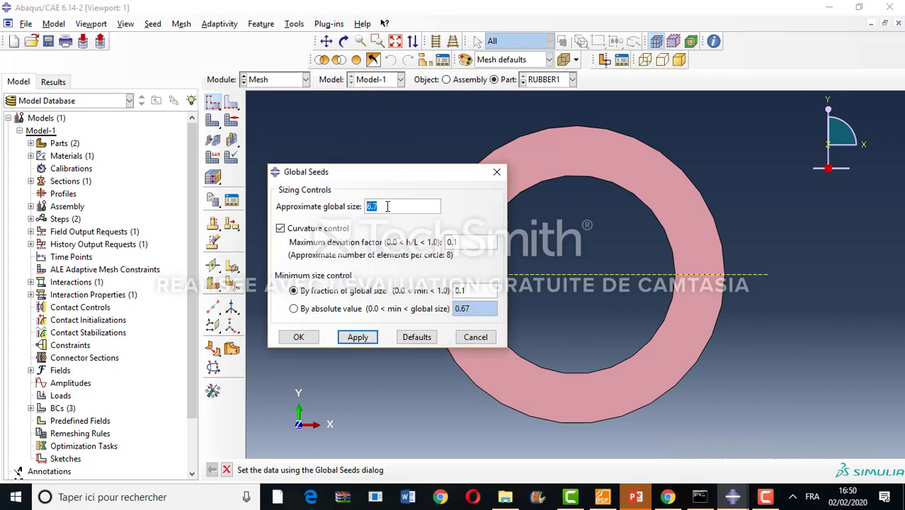
pyautogui.click(302, 337)
# - Assign the Tri element shape with free meshing to the whole RUBBER1 ring and mesh the part
pyautogui.click(231, 120)
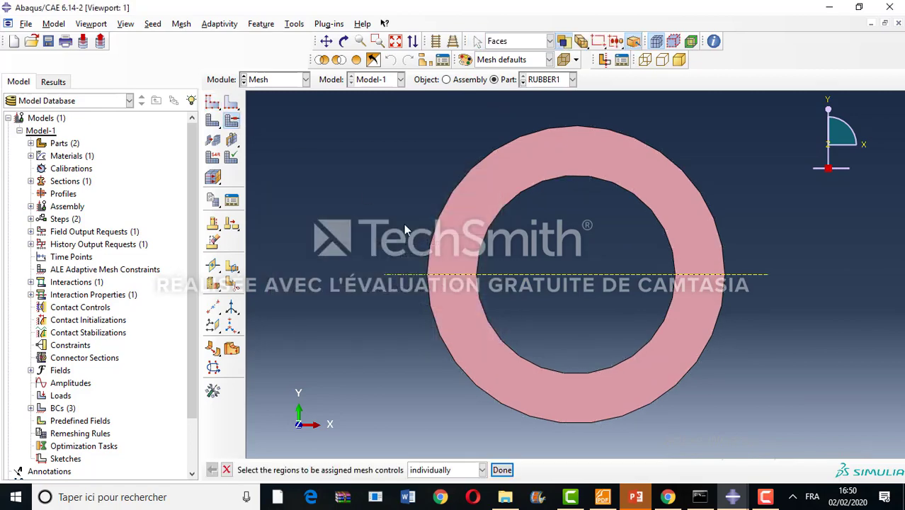
pyautogui.moveTo(350, 159)
pyautogui.mouseDown()
pyautogui.moveTo(510, 348)
pyautogui.moveTo(701, 459)
pyautogui.mouseUp()
pyautogui.click(502, 470)
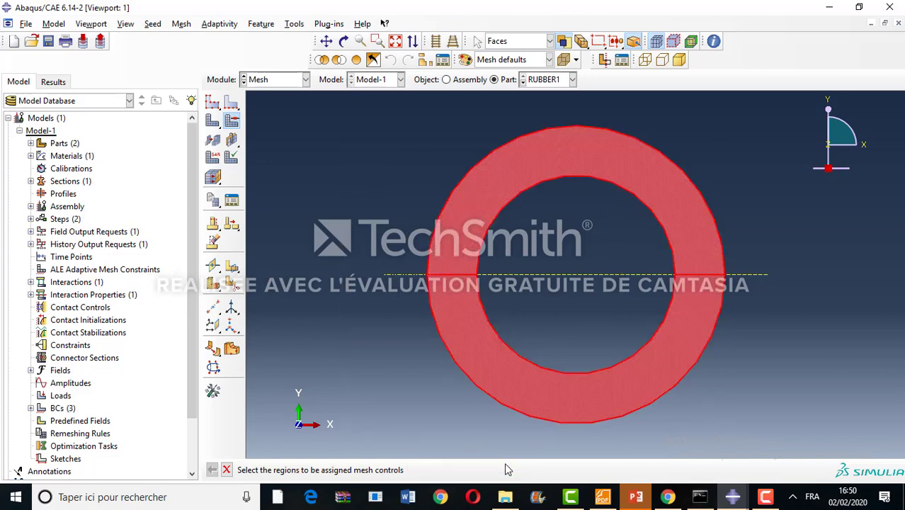
pyautogui.click(559, 238)
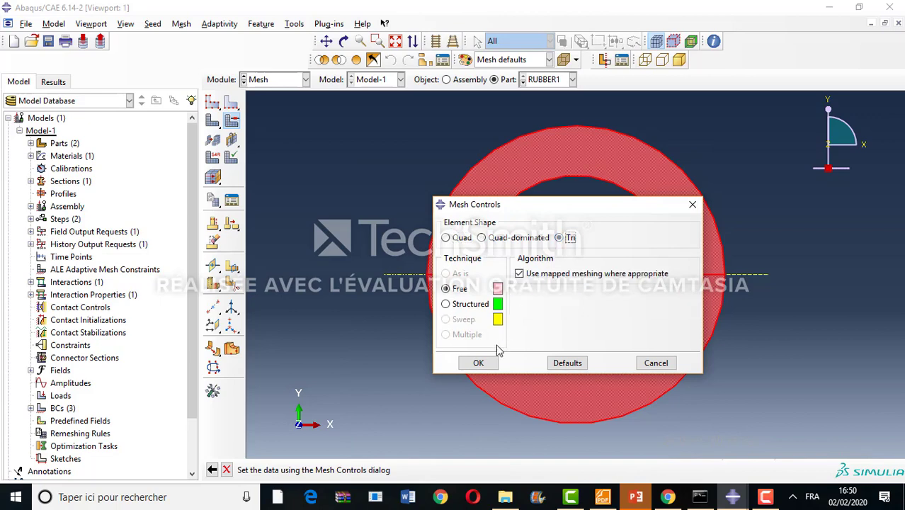
pyautogui.click(478, 363)
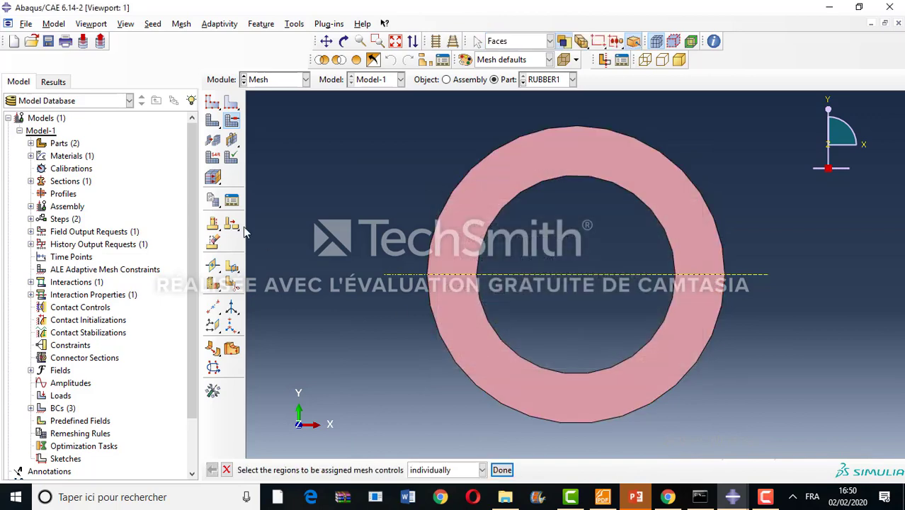
pyautogui.click(213, 120)
pyautogui.click(324, 471)
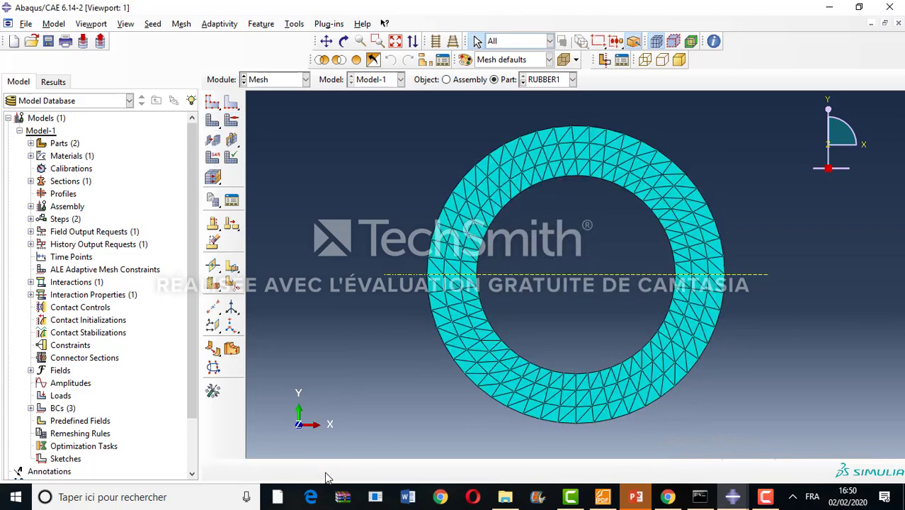
# - Switch to the RUBBER2 part and seed it with an approximate global size of 3
pyautogui.click(549, 80)
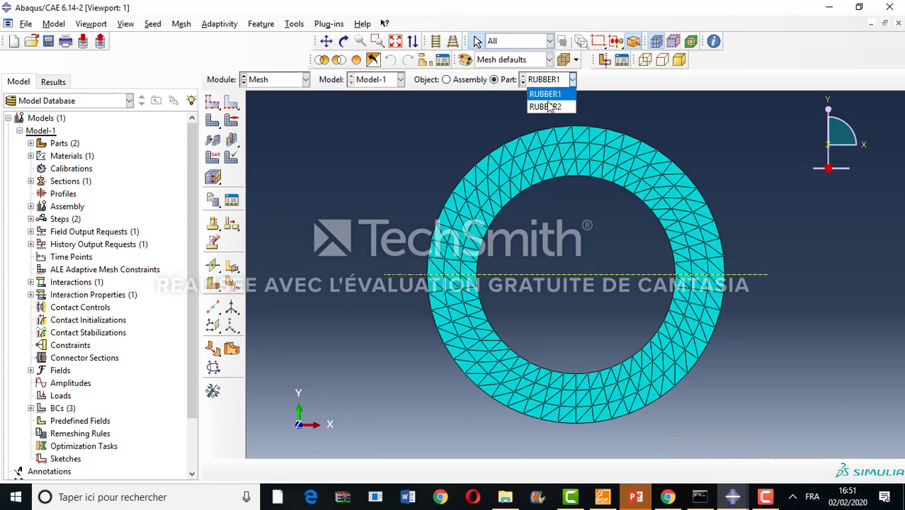
pyautogui.click(551, 106)
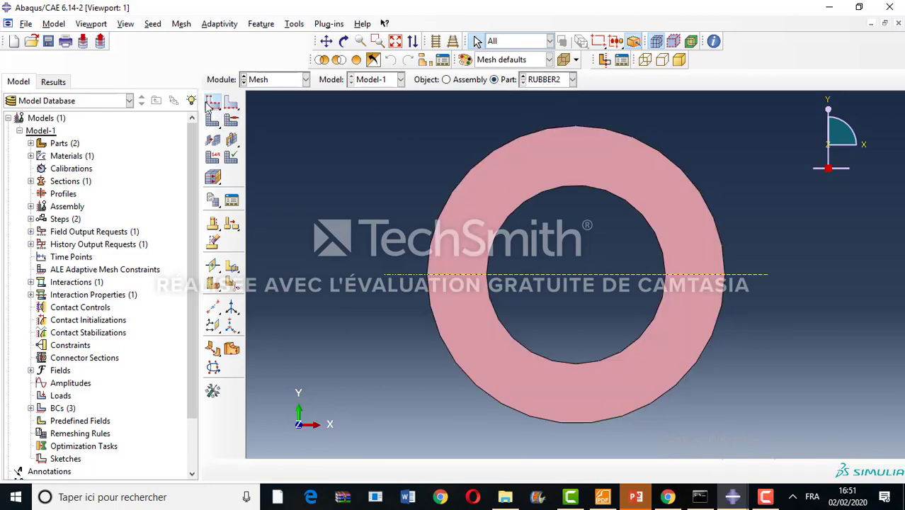
pyautogui.click(212, 103)
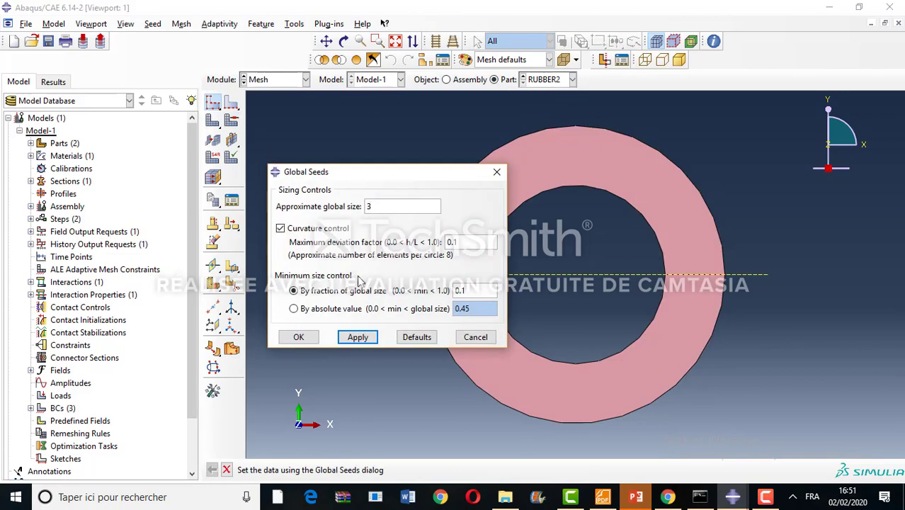
pyautogui.click(299, 338)
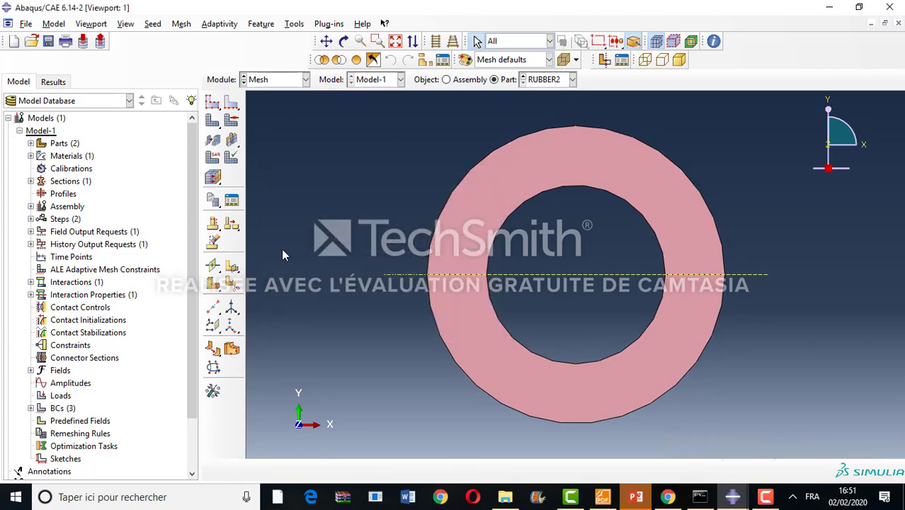
# - Assign the Tri element shape with free meshing to the whole RUBBER2 ring and mesh the part
pyautogui.click(232, 120)
pyautogui.moveTo(344, 115); pyautogui.dragTo(779, 446)
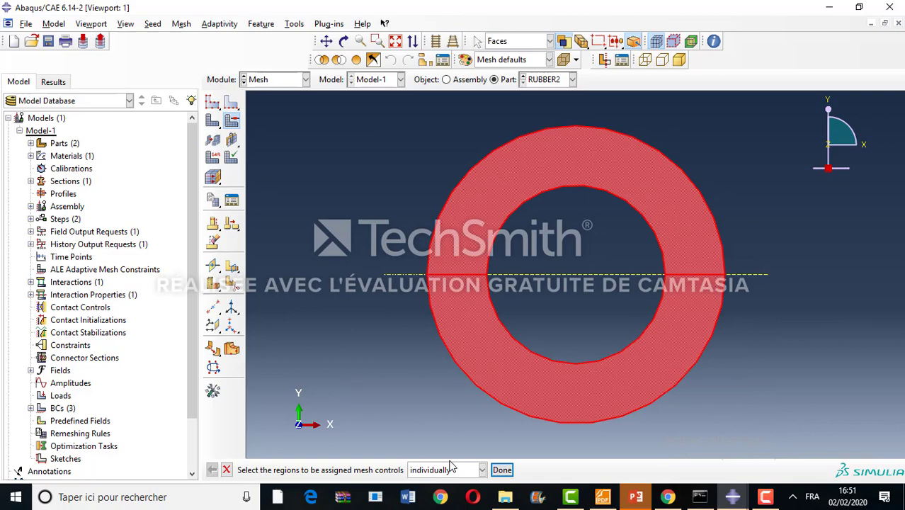
pyautogui.click(502, 471)
pyautogui.click(567, 239)
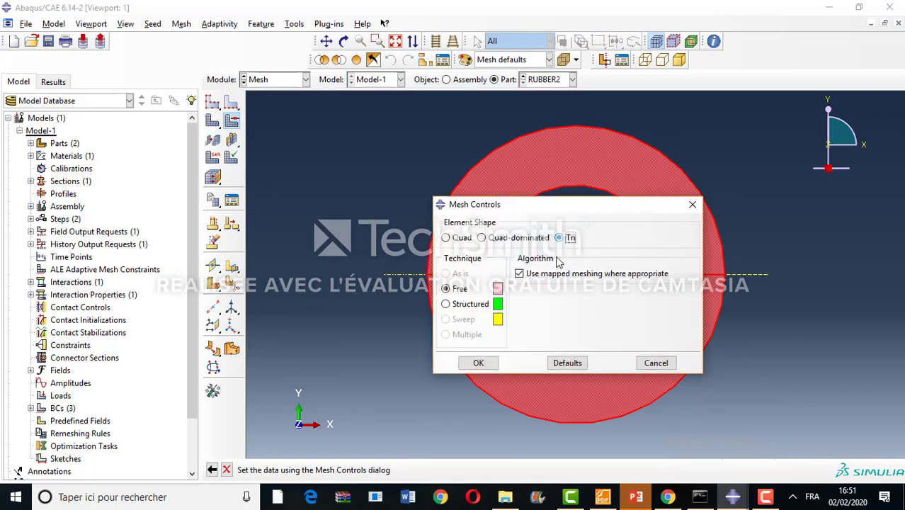
pyautogui.click(478, 363)
pyautogui.click(213, 120)
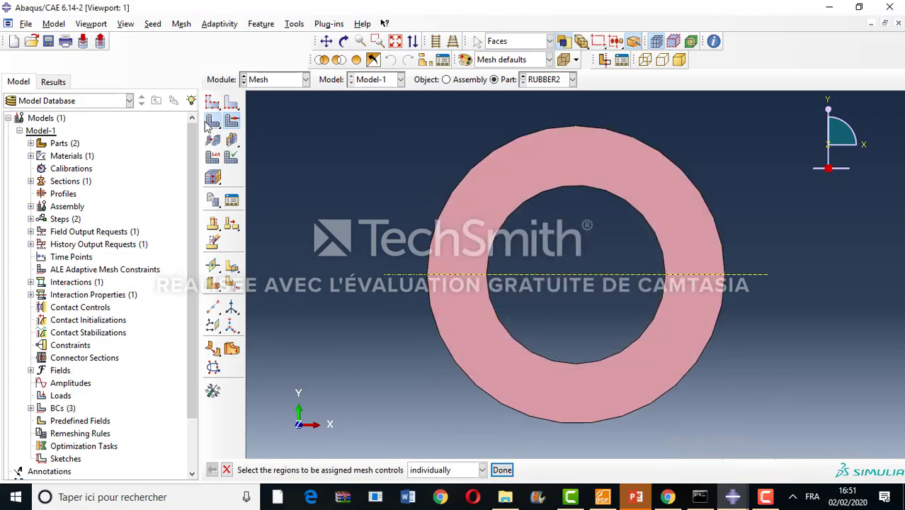
pyautogui.click(321, 470)
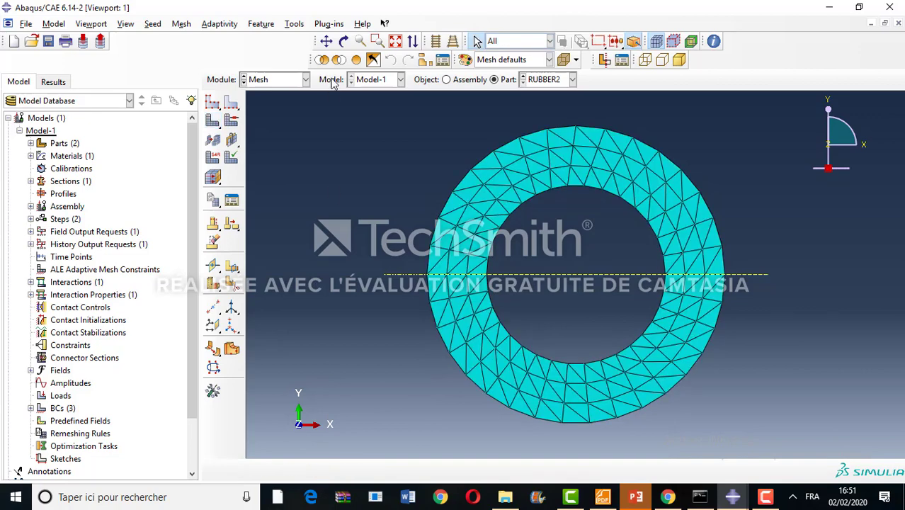
# - Return to the assembly and create a full-analysis job named CONTACCT1 for Model-1 in the Job module
pyautogui.click(467, 79)
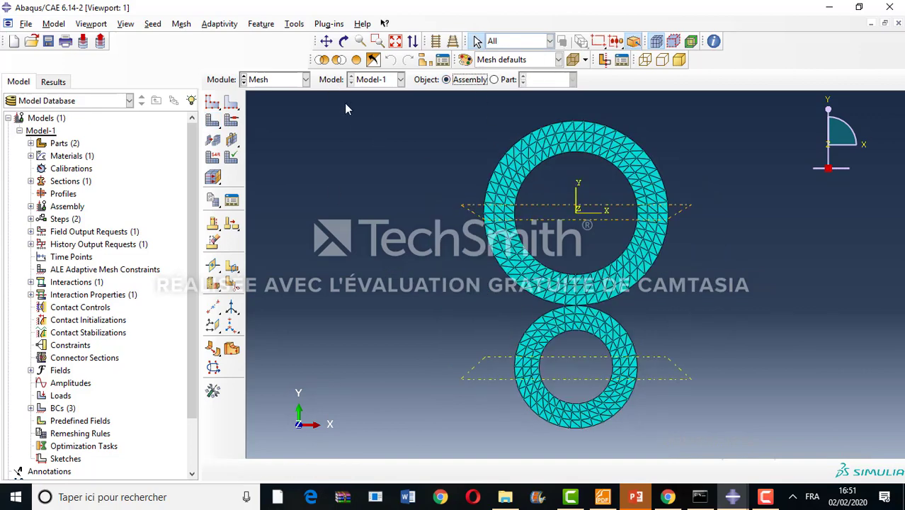
pyautogui.click(269, 79)
pyautogui.click(260, 197)
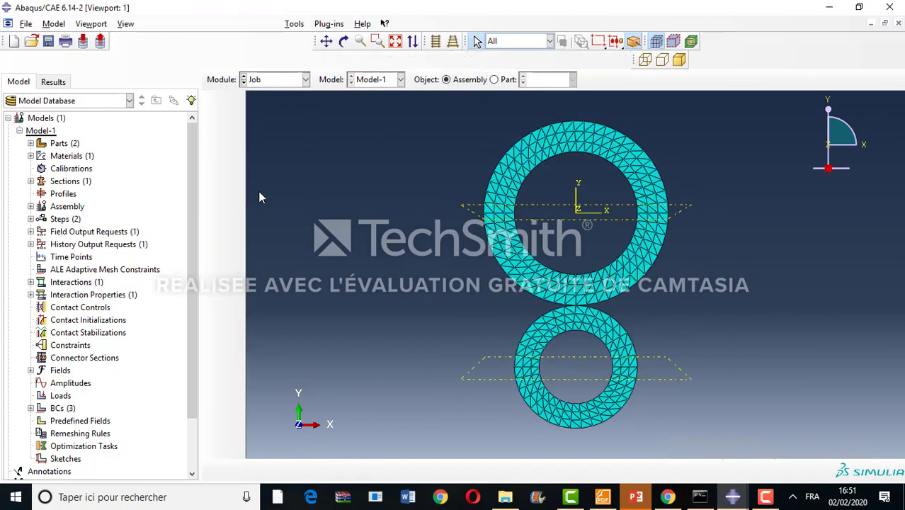
pyautogui.click(597, 327)
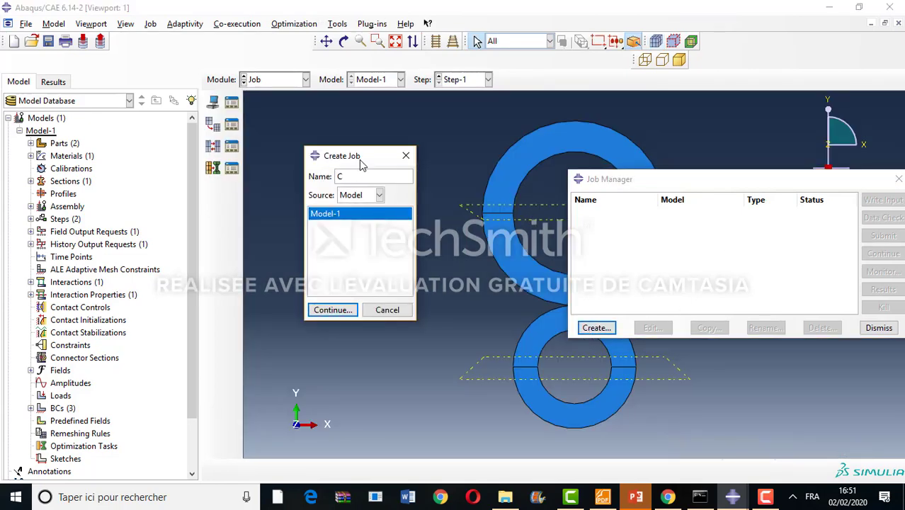
pyautogui.write('CONTACCT1')
pyautogui.click(333, 311)
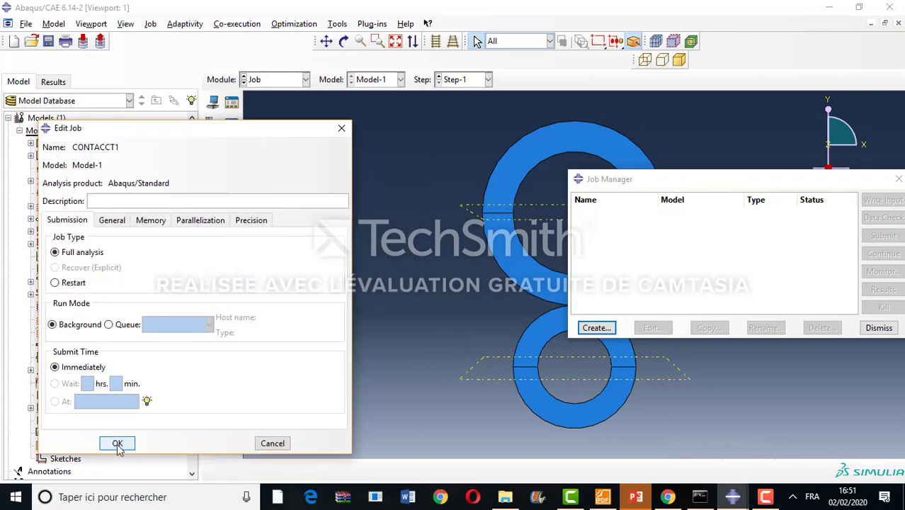
pyautogui.click(117, 444)
# - Try to submit the job, decline overwriting existing job files, and rename the job CONTACT-RUBBER
pyautogui.click(883, 236)
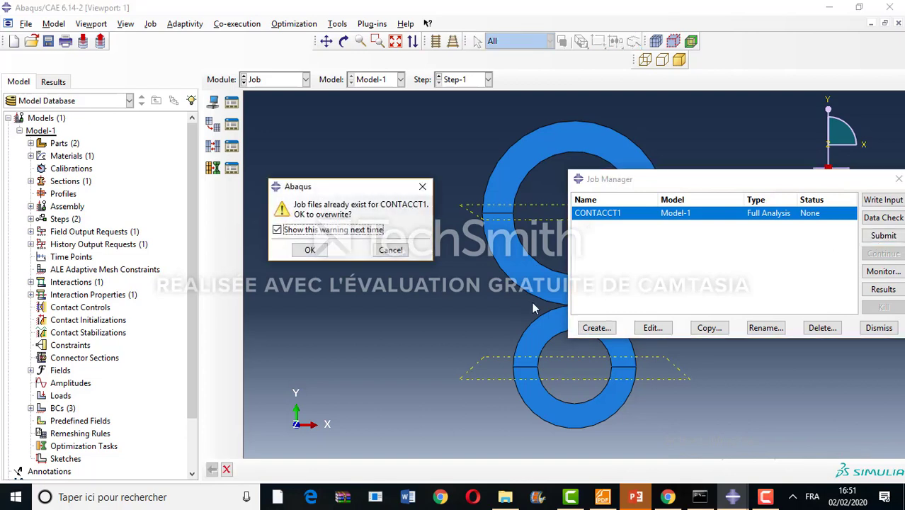
pyautogui.click(390, 250)
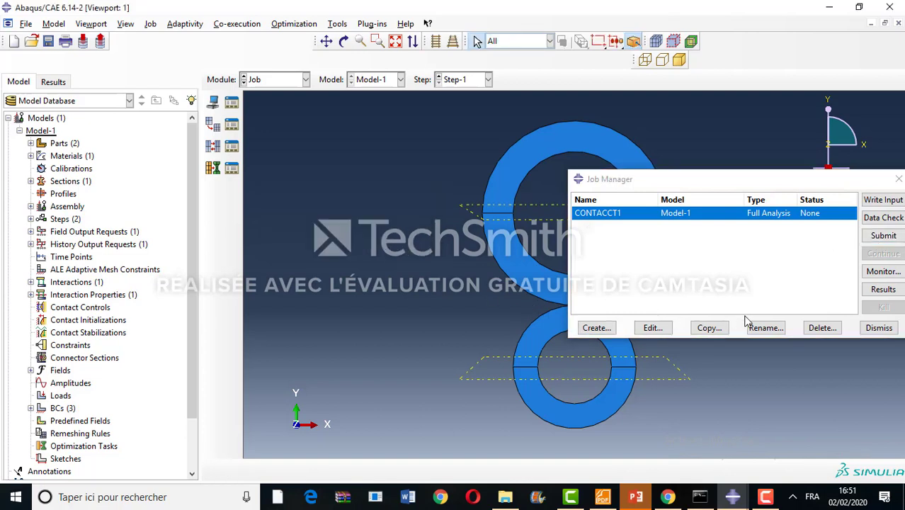
pyautogui.click(765, 328)
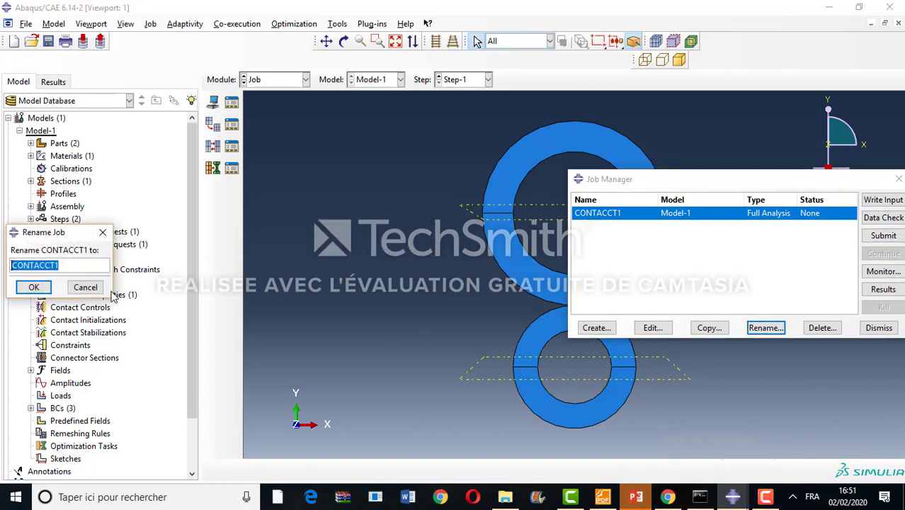
pyautogui.write('CONTAC')
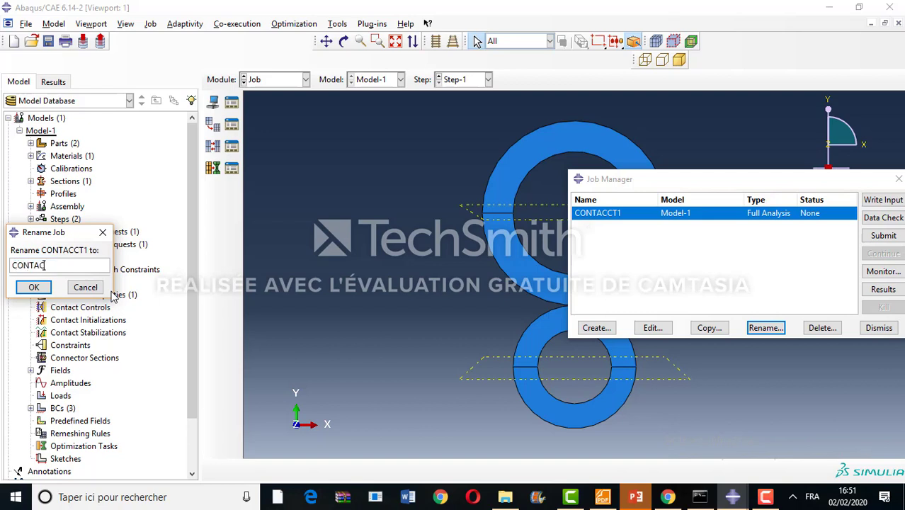
pyautogui.write('T-RUBBER')
pyautogui.press('Return')
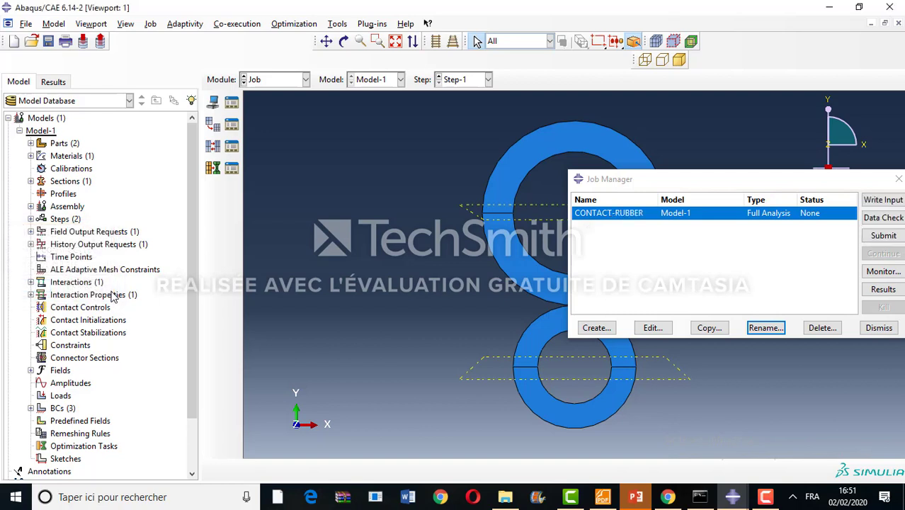
# - Submit the CONTACT-RUBBER job and monitor its progress
pyautogui.click(883, 236)
pyautogui.click(899, 275)
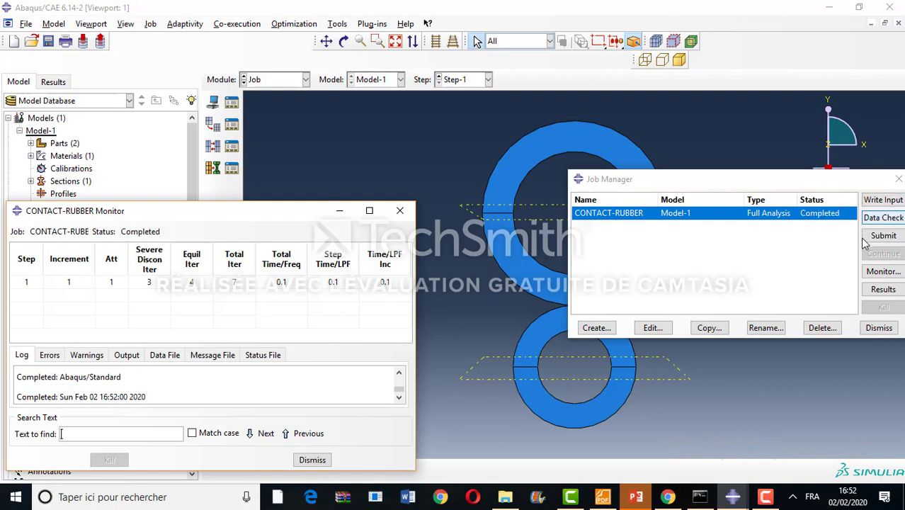
# - Open the CONTACT-RUBBER results and plot the Mises stress contours on the deformed shape
pyautogui.click(878, 291)
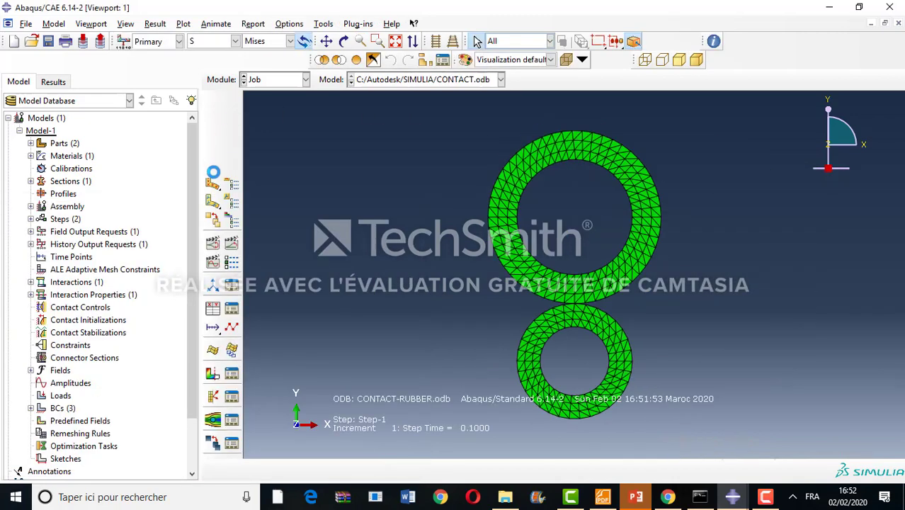
pyautogui.click(214, 167)
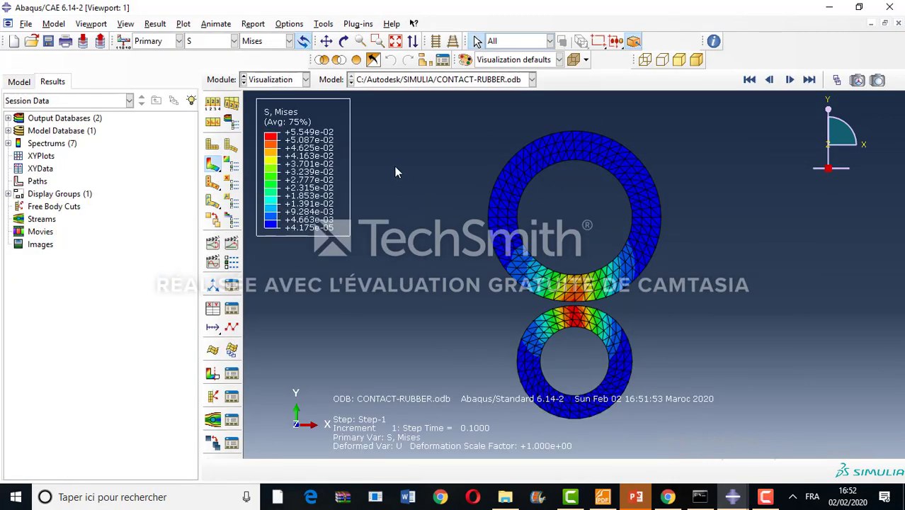
# - Examine the stress contours up close at the contact zone between the two rings, then restore the full view
pyautogui.click(379, 41)
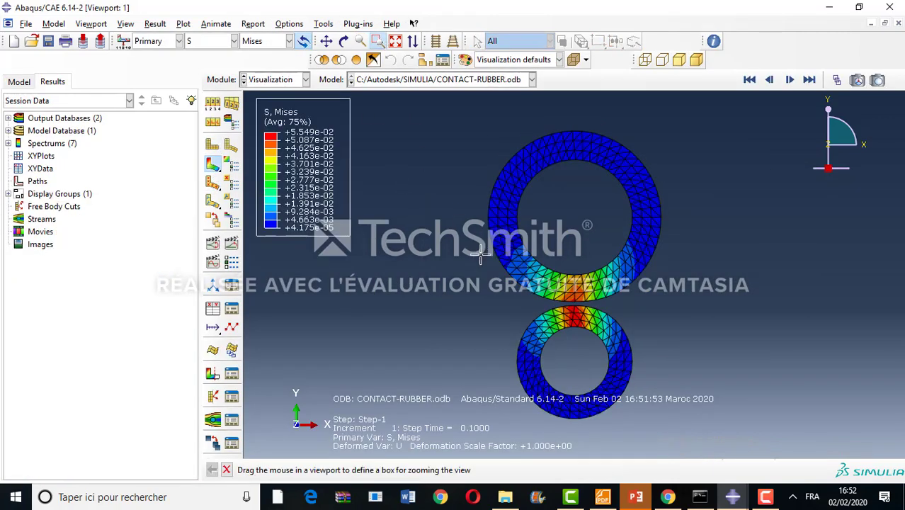
pyautogui.moveTo(517, 277); pyautogui.dragTo(587, 318)
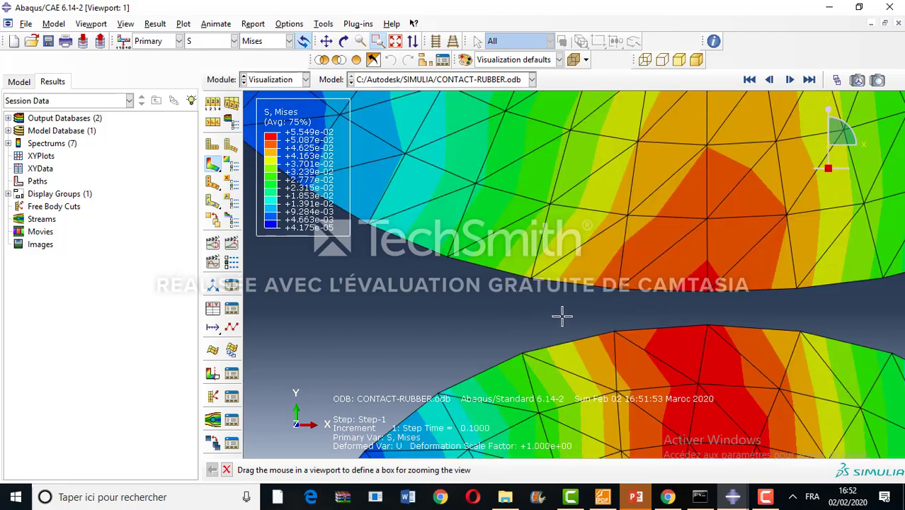
pyautogui.click(362, 41)
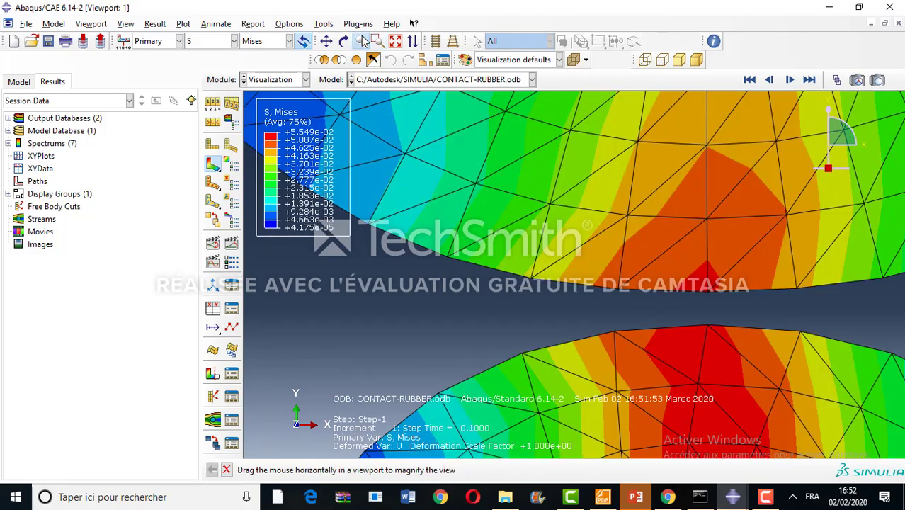
pyautogui.click(394, 42)
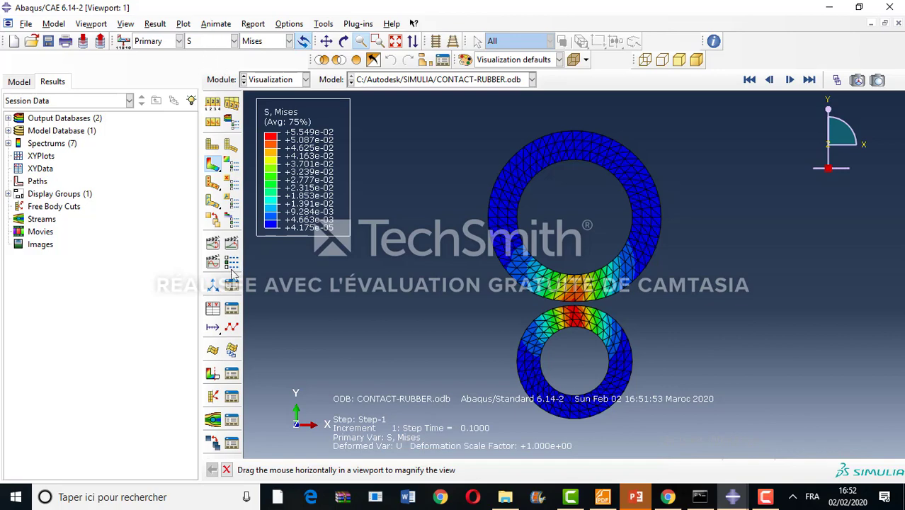
# - Play the scale-factor animation of the deformed Mises contour plot and stop it
pyautogui.click(213, 243)
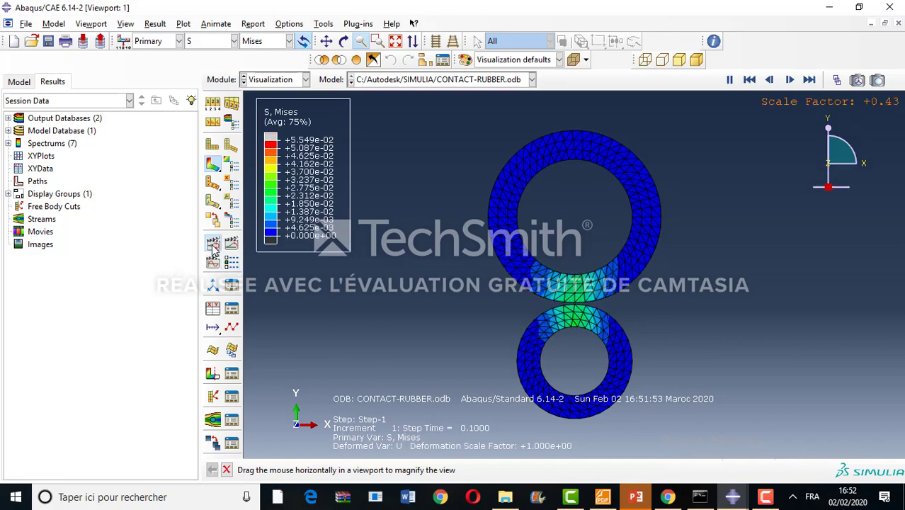
pyautogui.click(214, 246)
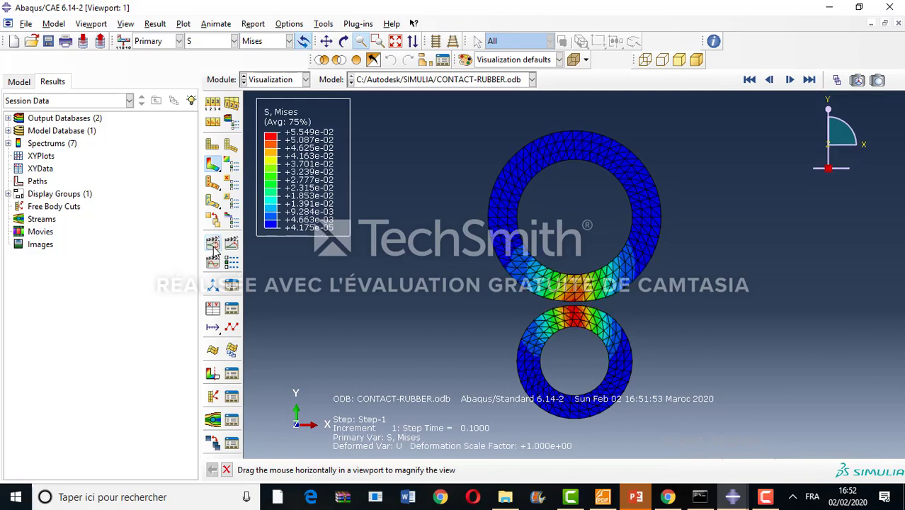
pyautogui.click(377, 40)
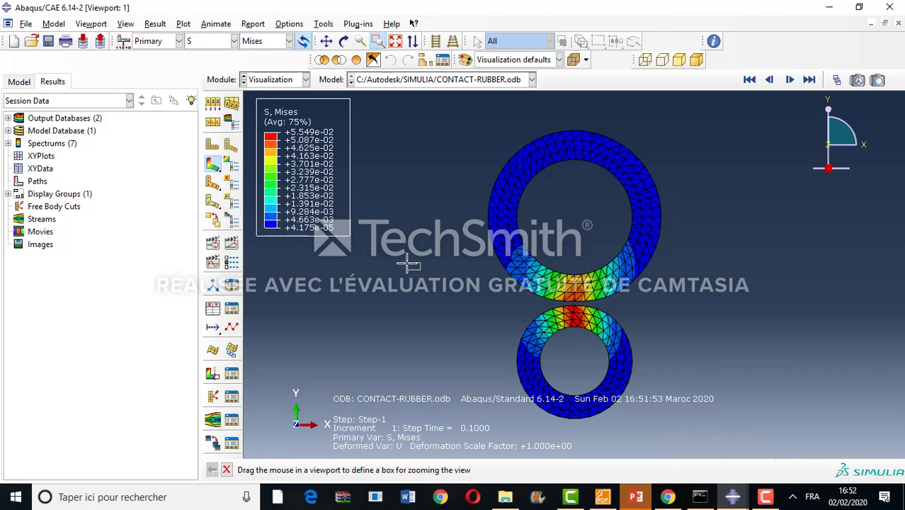
pyautogui.click(408, 265)
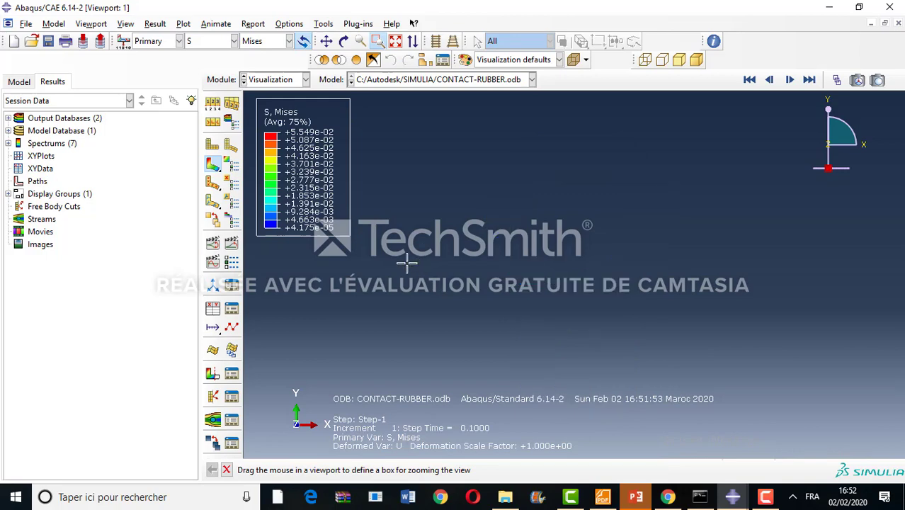
pyautogui.click(398, 41)
# - Start defining a node-list path named Path-1
pyautogui.click(183, 24)
pyautogui.moveTo(330, 26)
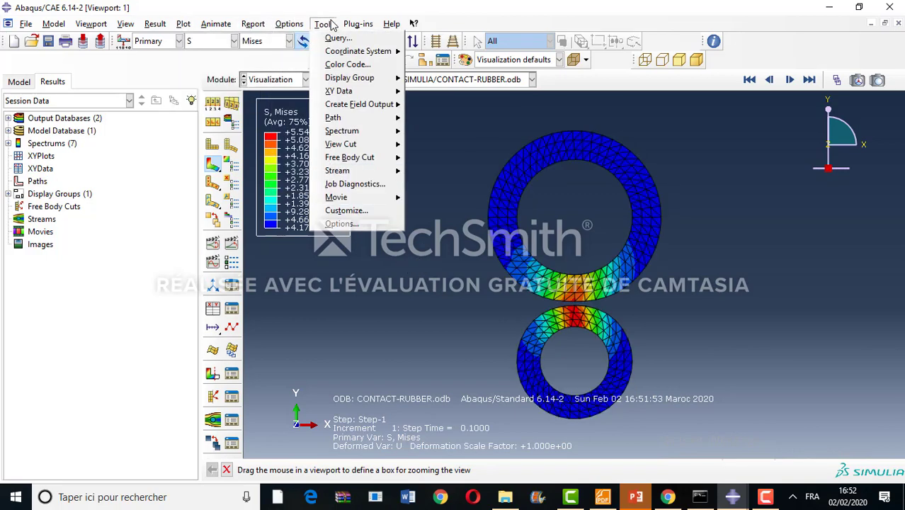
pyautogui.moveTo(339, 118)
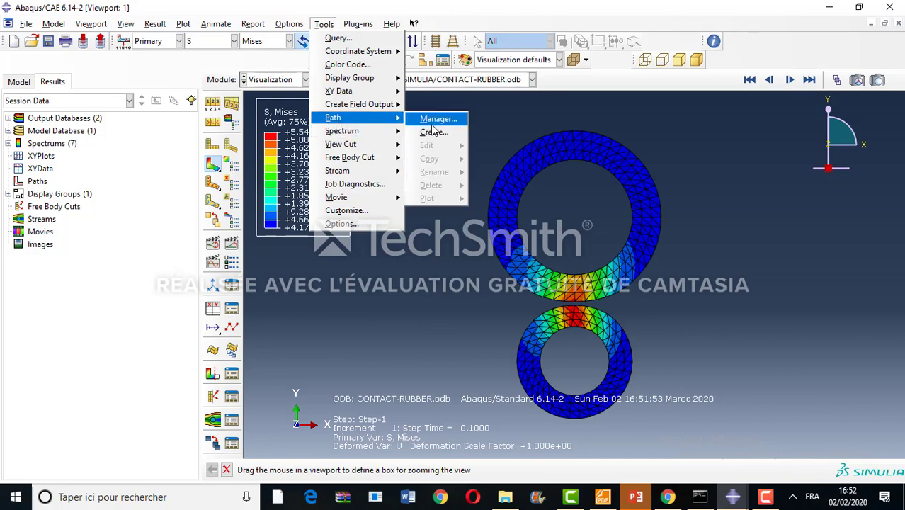
pyautogui.click(434, 132)
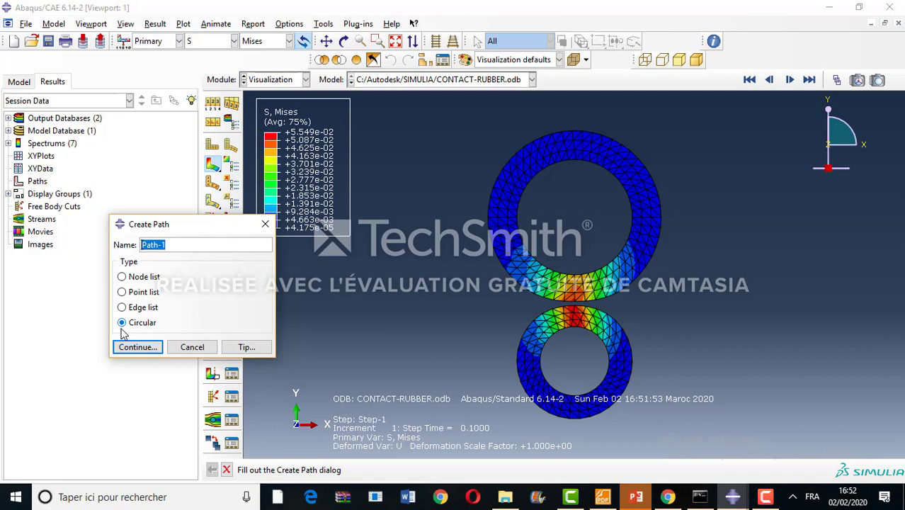
pyautogui.click(234, 41)
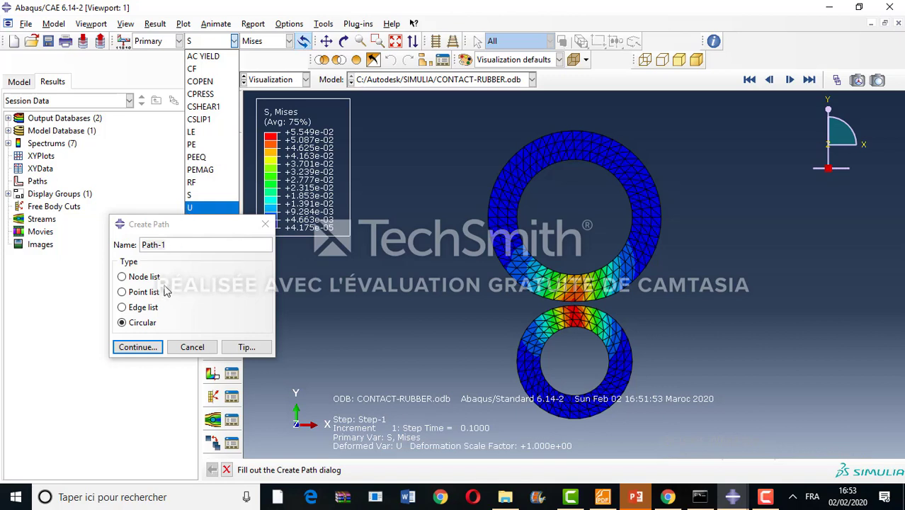
pyautogui.click(193, 299)
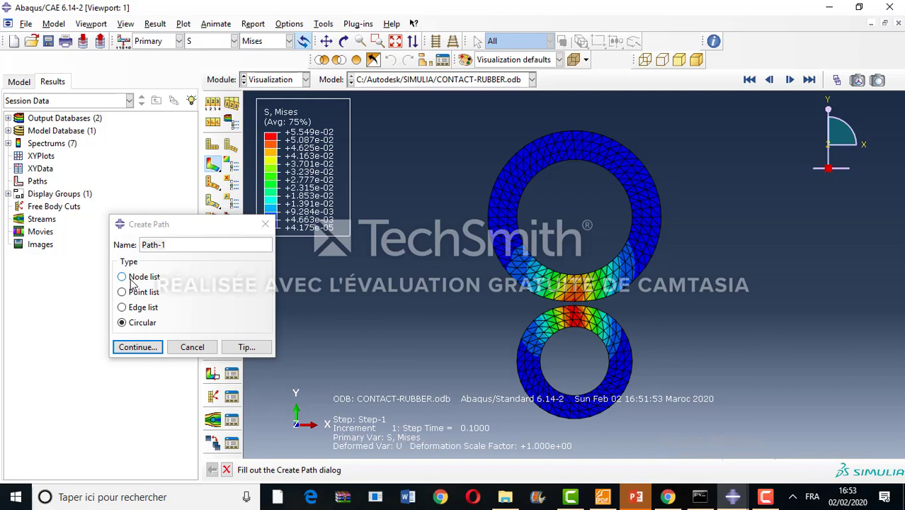
pyautogui.click(123, 277)
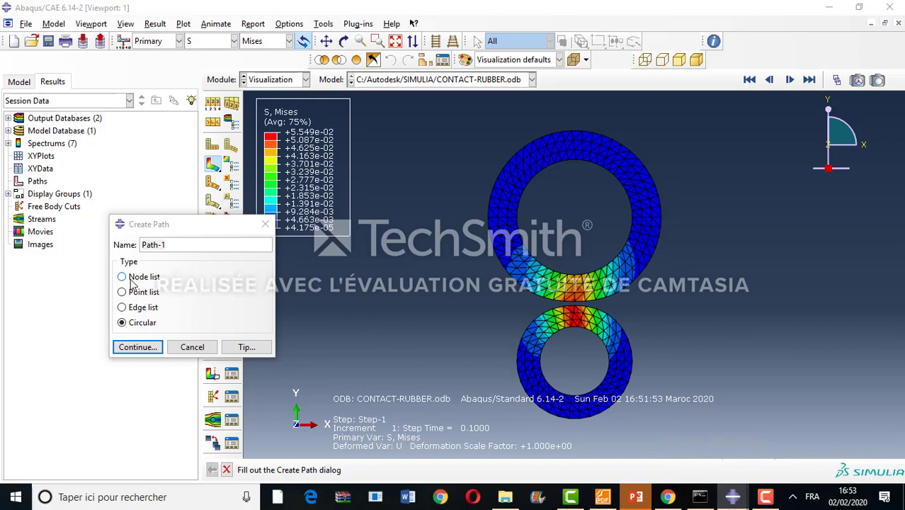
pyautogui.click(131, 347)
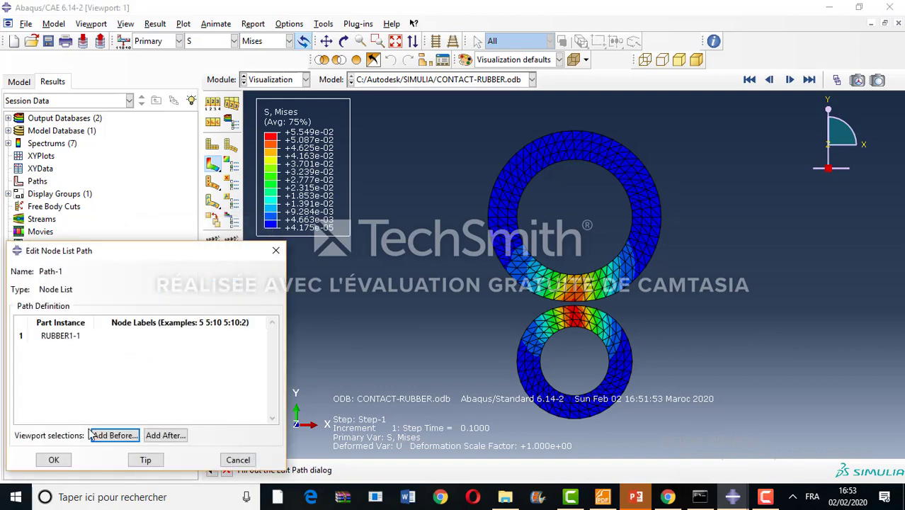
# - Pick path nodes from the small ring's inner edge through the contact zone to the large ring's inner edge, then close the path definition
pyautogui.click(93, 435)
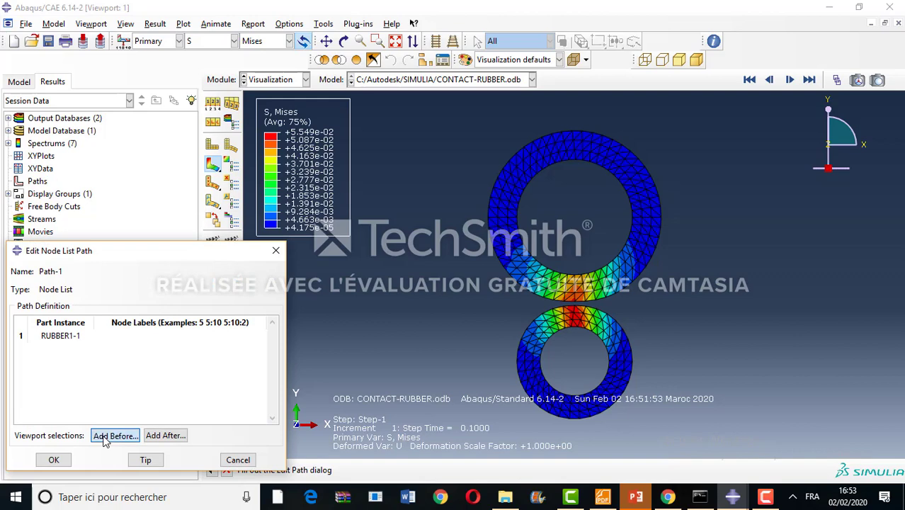
pyautogui.click(575, 302)
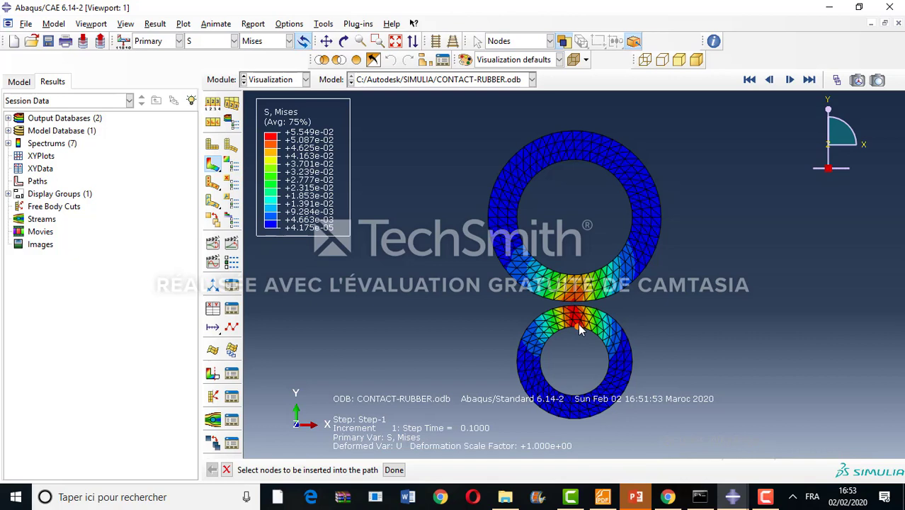
pyautogui.click(579, 325)
pyautogui.click(577, 313)
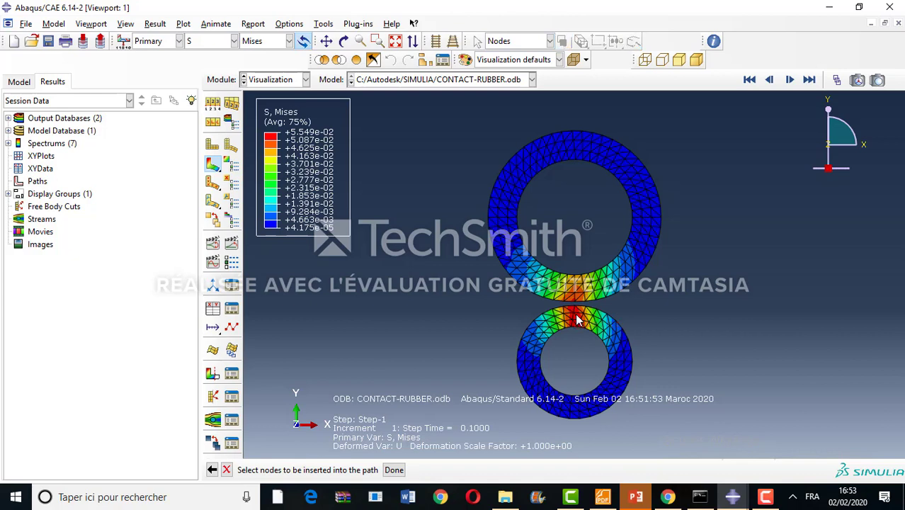
pyautogui.click(575, 275)
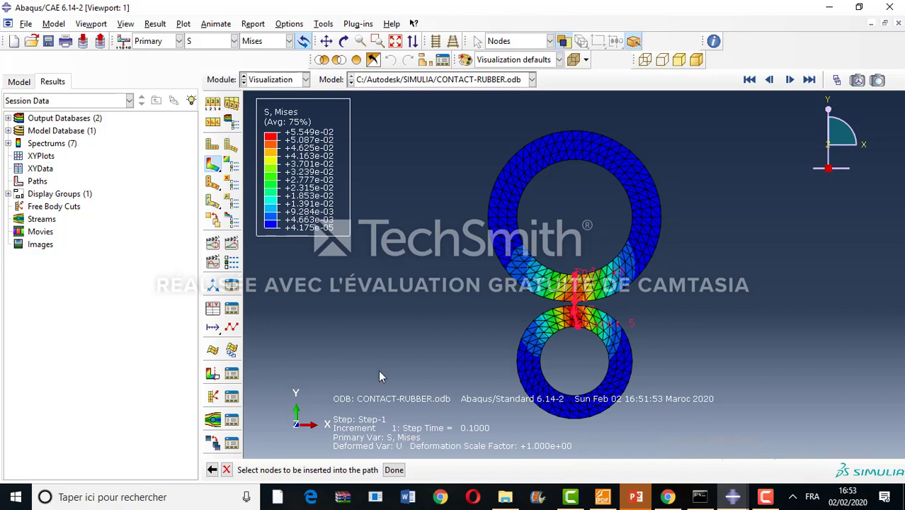
pyautogui.click(393, 470)
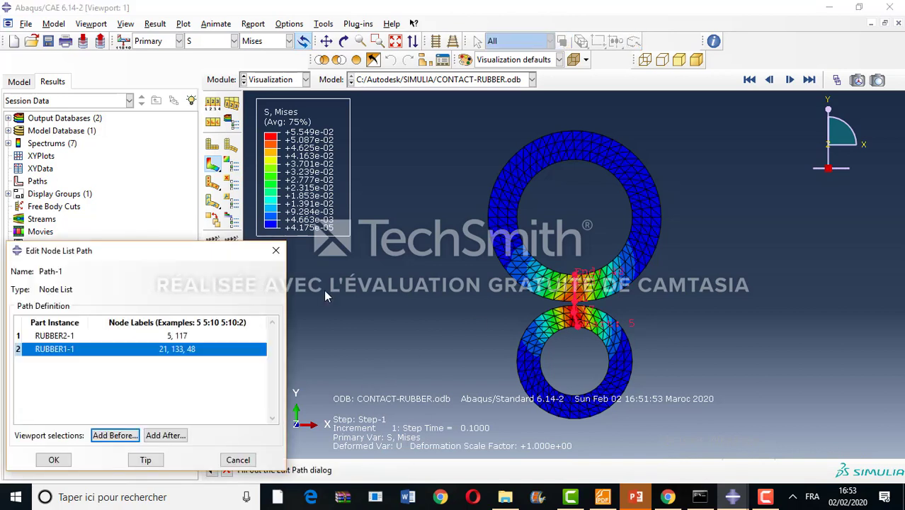
pyautogui.click(274, 250)
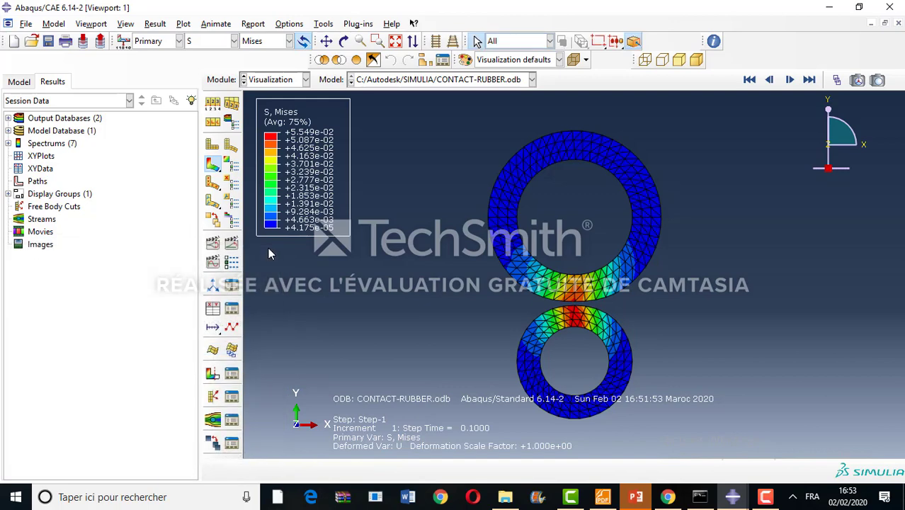
pyautogui.click(324, 24)
pyautogui.moveTo(342, 94)
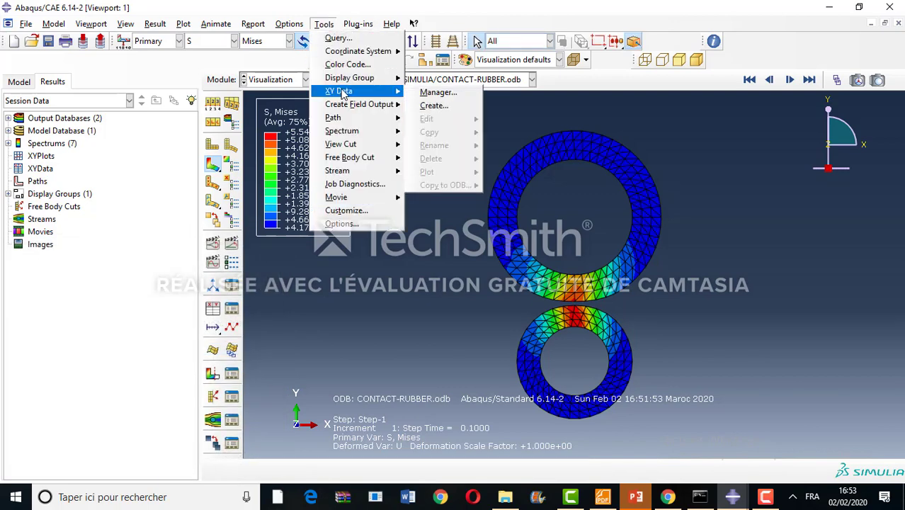
pyautogui.click(433, 105)
pyautogui.click(327, 384)
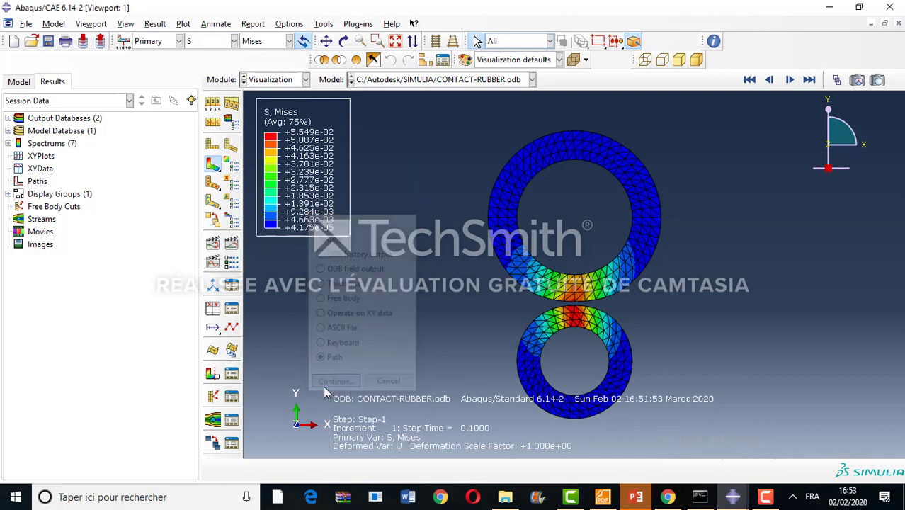
pyautogui.moveTo(61, 47); pyautogui.dragTo(316, 61)
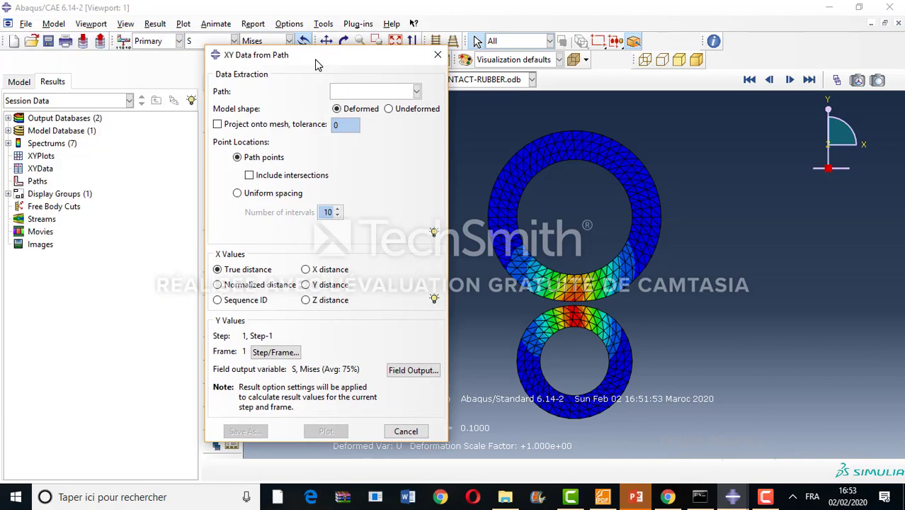
pyautogui.click(364, 97)
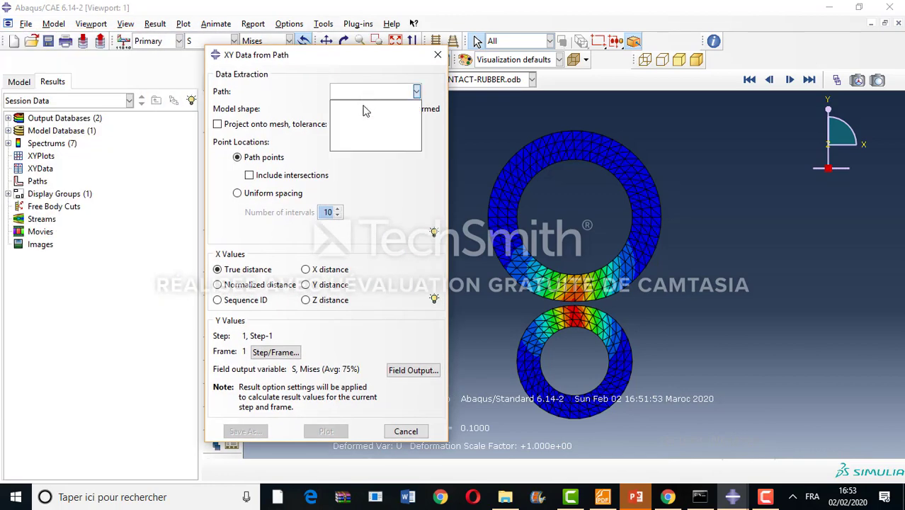
pyautogui.click(435, 117)
pyautogui.click(439, 56)
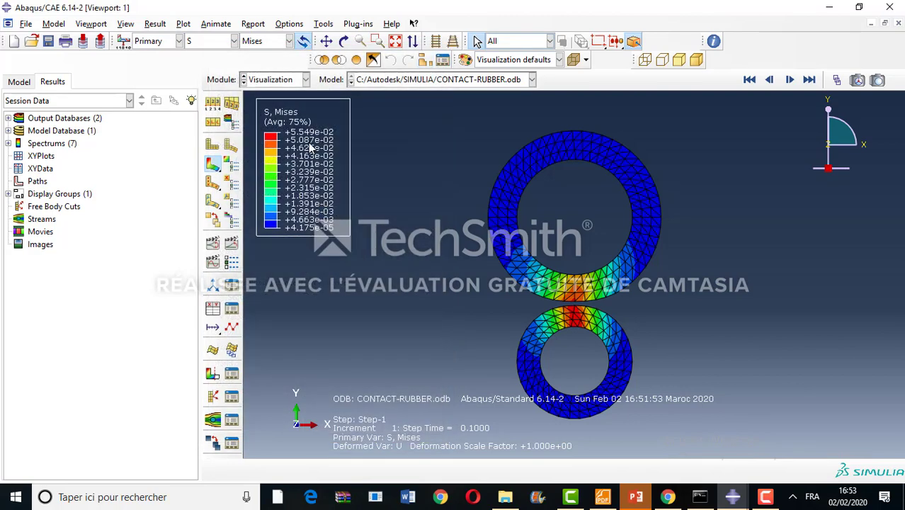
# - Create the node-list path Path-1 across the contact zone through nodes 5 and 117 of RUBBER2-1 and nodes 21, 133 and 48 of RUBBER1-1
pyautogui.click(322, 24)
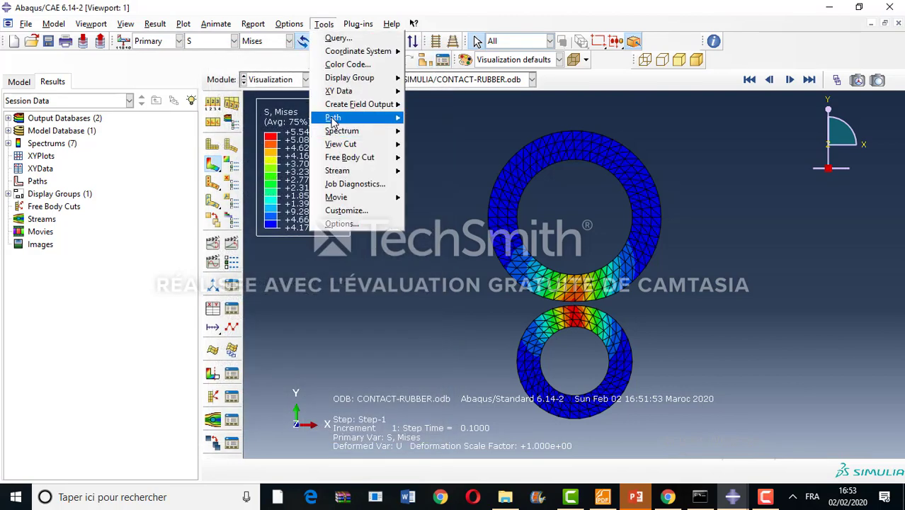
pyautogui.moveTo(382, 118)
pyautogui.click(429, 133)
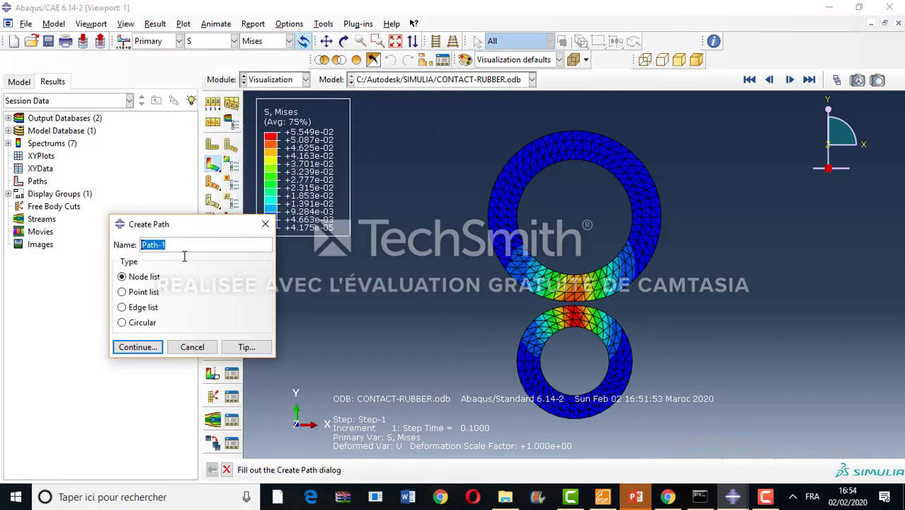
pyautogui.click(133, 344)
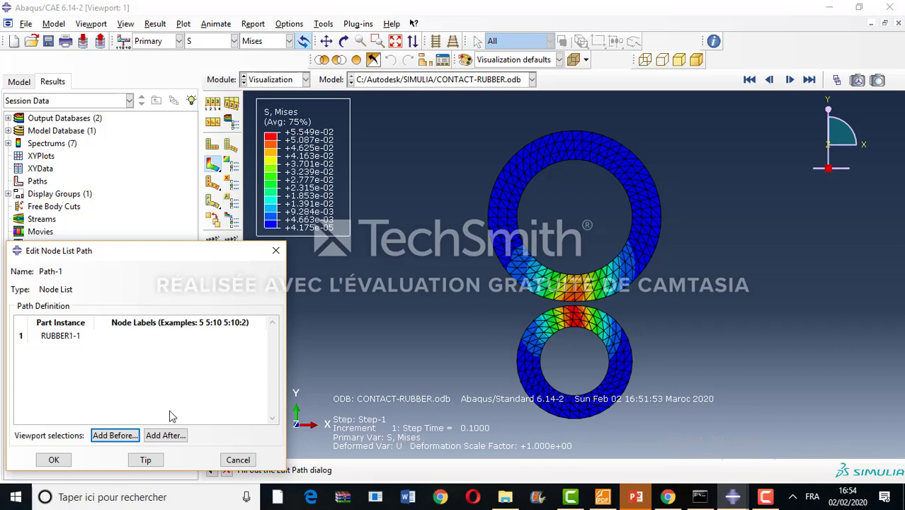
pyautogui.click(116, 435)
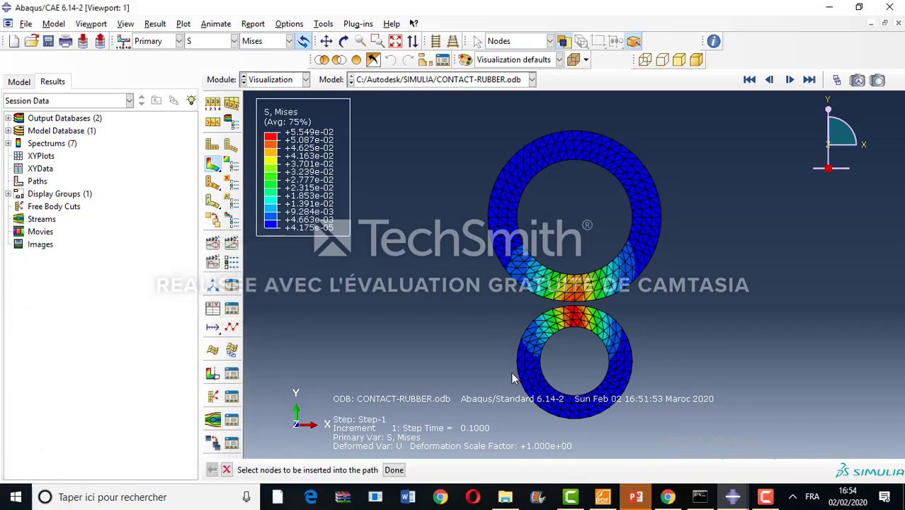
pyautogui.click(577, 326)
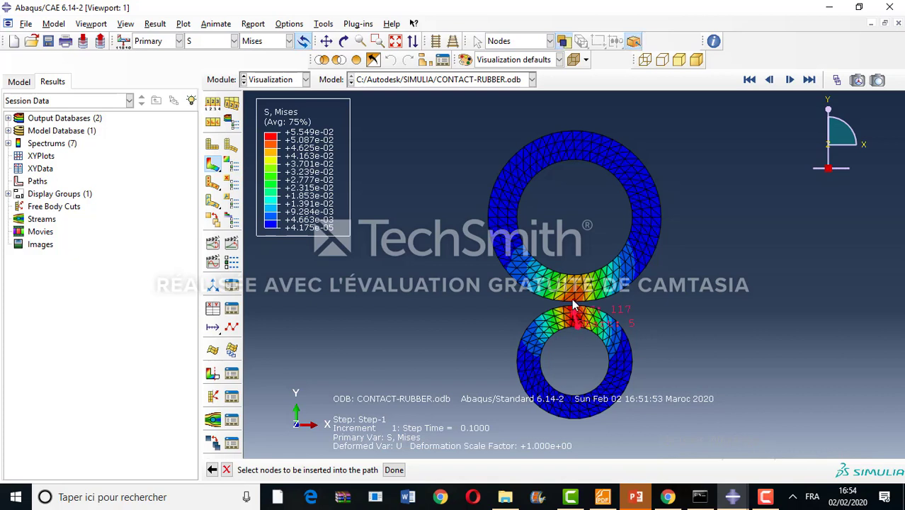
pyautogui.click(575, 292)
pyautogui.click(394, 469)
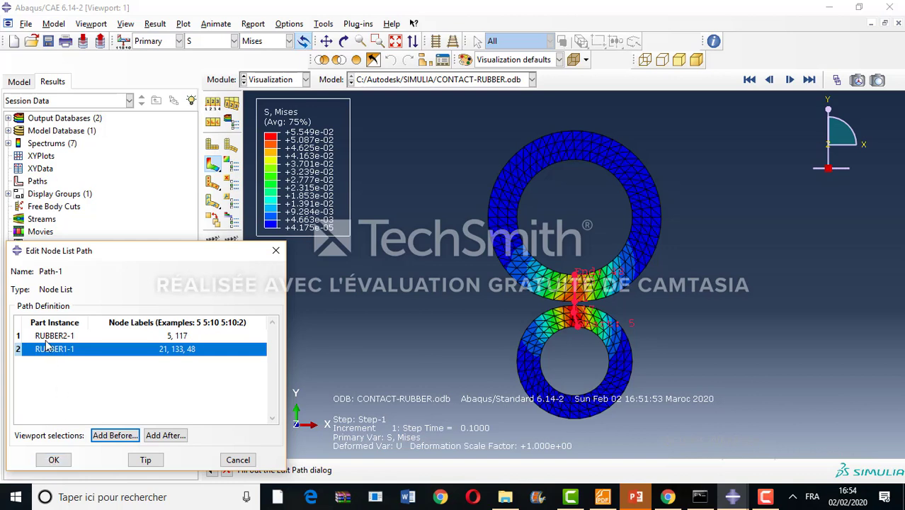
pyautogui.click(49, 337)
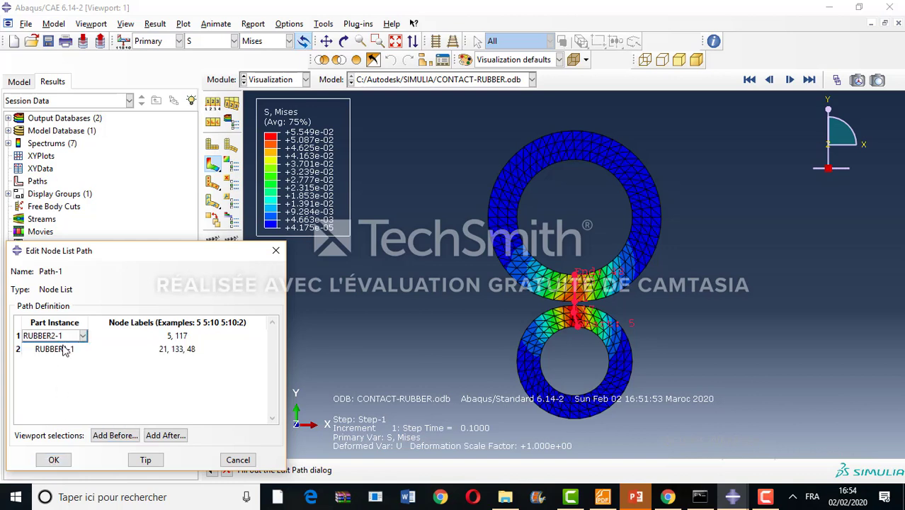
pyautogui.click(61, 354)
pyautogui.click(56, 459)
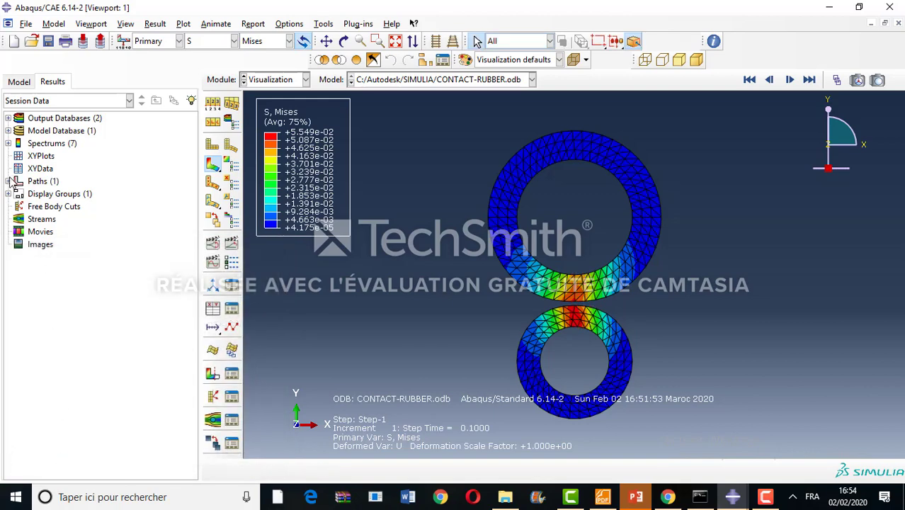
# - Plot the Mises stress along Path-1 with Y distance as the X values, and uncover the whole graph
pyautogui.click(9, 181)
pyautogui.click(38, 194)
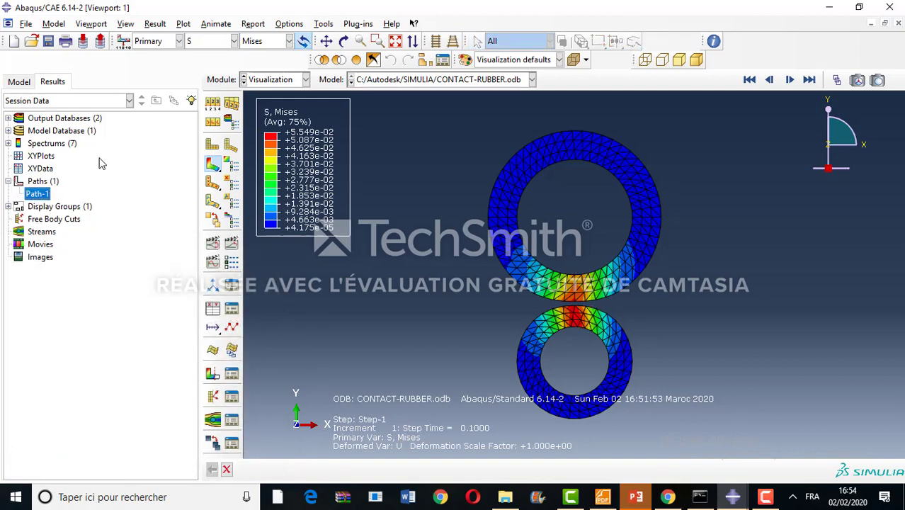
pyautogui.click(323, 25)
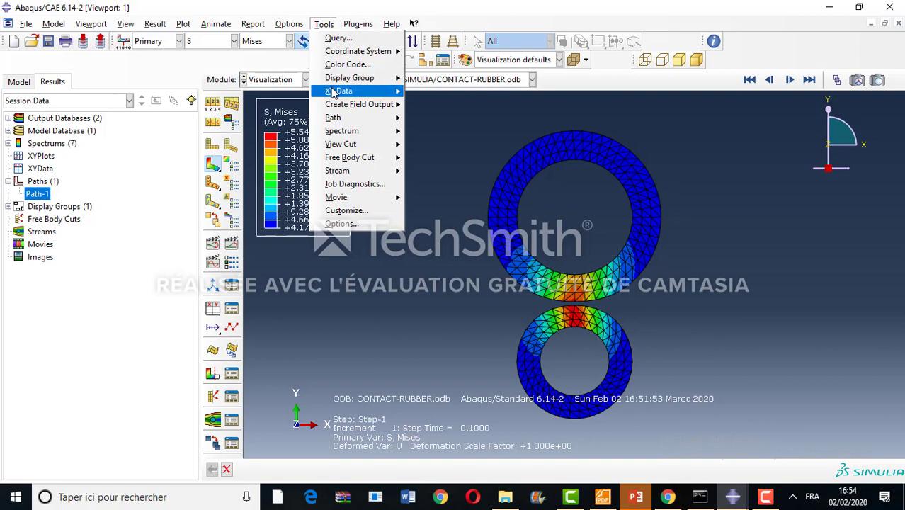
pyautogui.moveTo(386, 94)
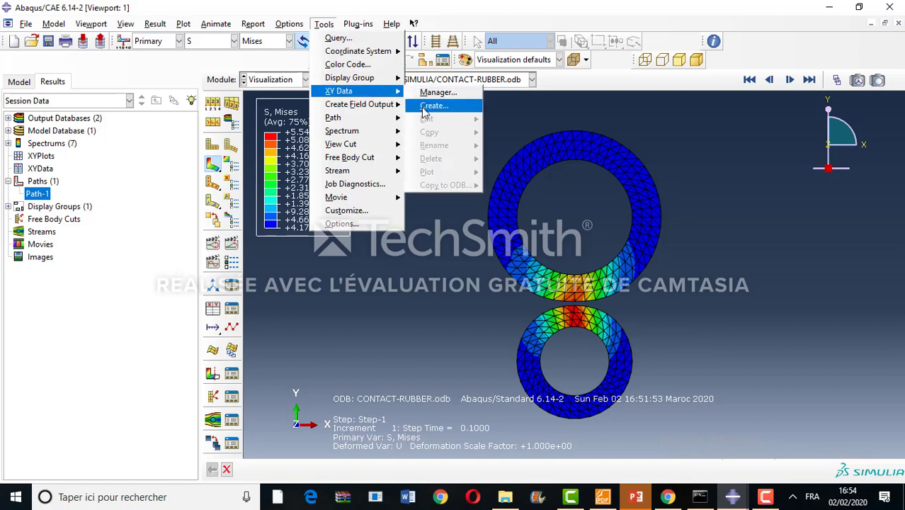
pyautogui.click(424, 108)
pyautogui.click(332, 383)
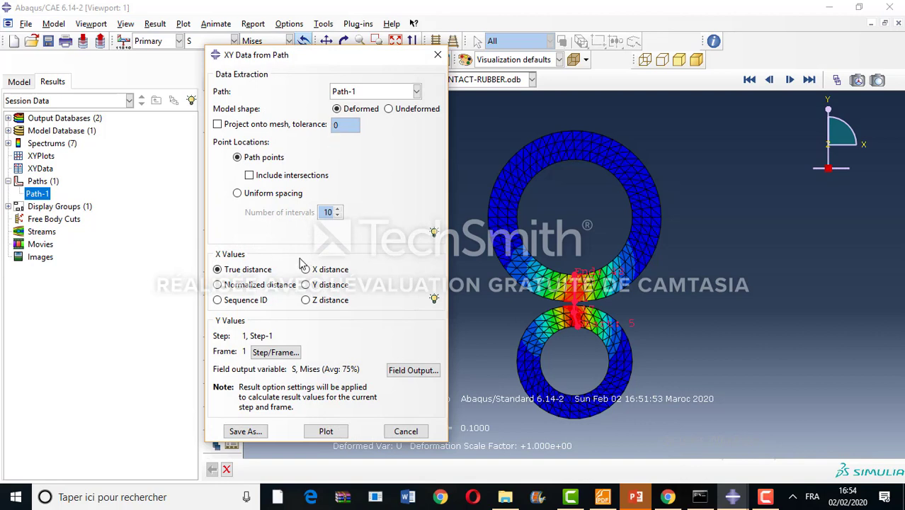
pyautogui.click(306, 284)
pyautogui.click(324, 431)
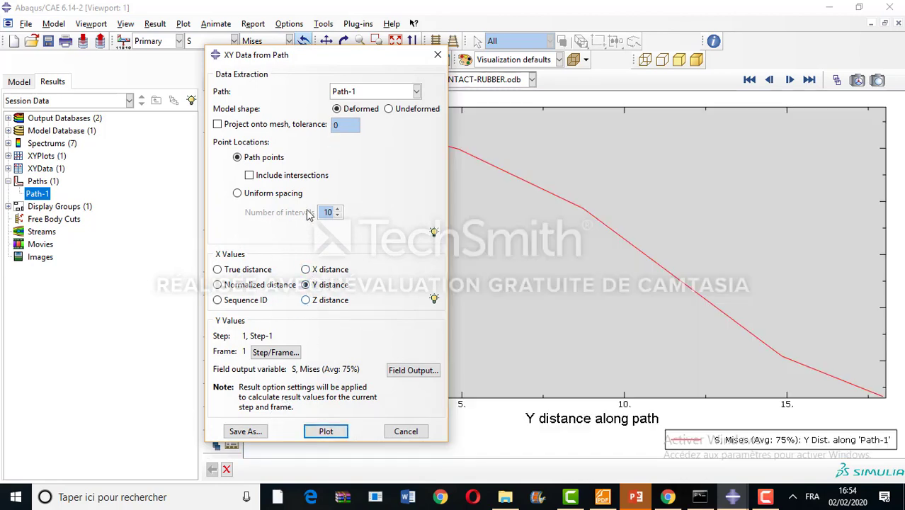
pyautogui.moveTo(286, 58); pyautogui.dragTo(144, 44)
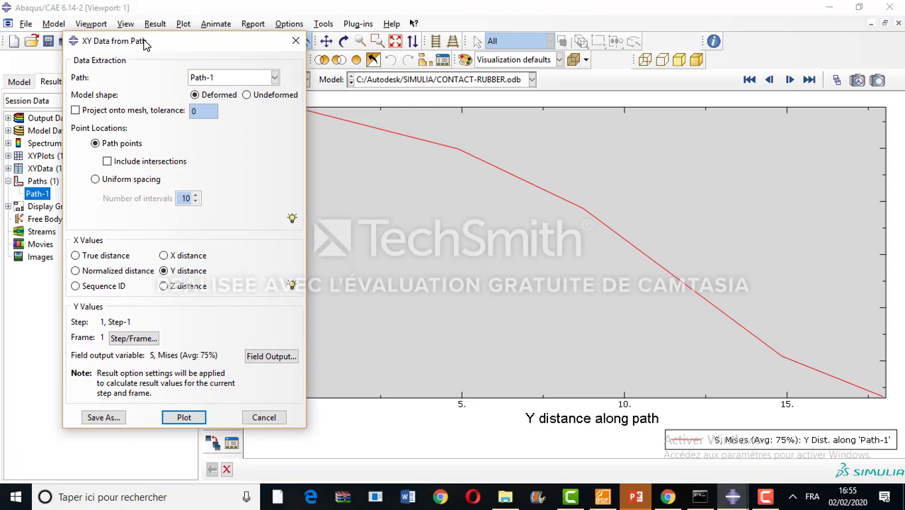
pyautogui.moveTo(144, 44); pyautogui.dragTo(89, 22)
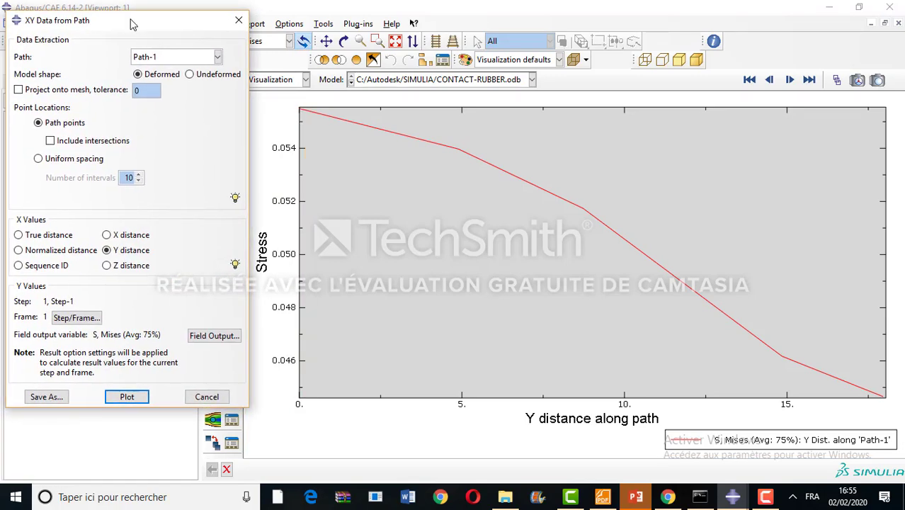
# - Close the XY Data from Path dialog and expand the session's XYData list
pyautogui.moveTo(121, 27); pyautogui.dragTo(243, 32)
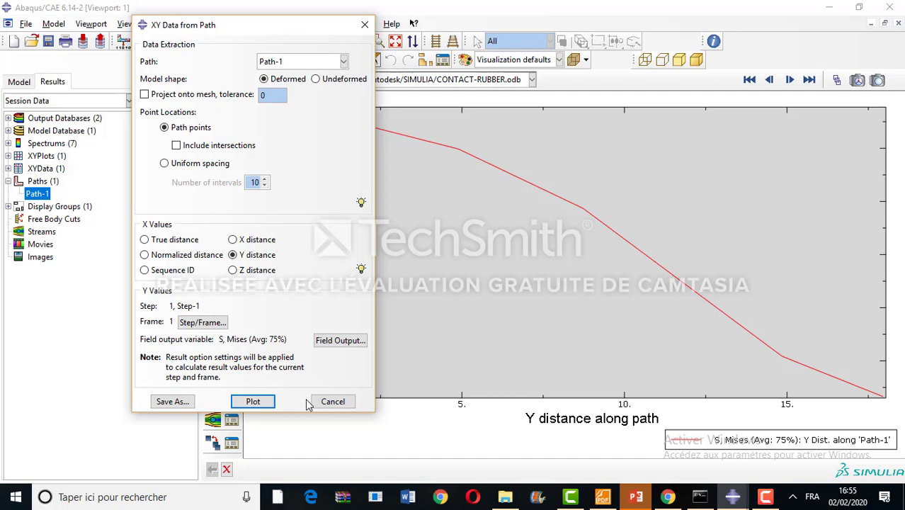
pyautogui.click(330, 401)
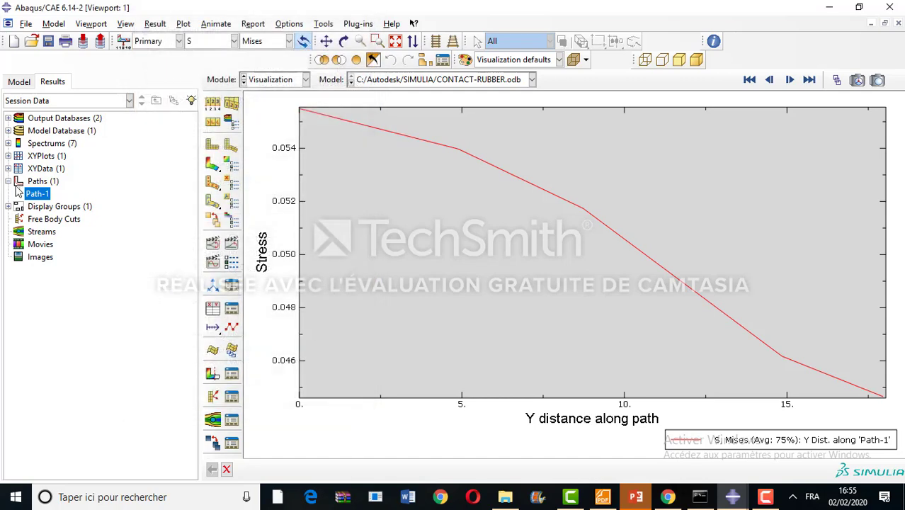
pyautogui.click(9, 173)
pyautogui.click(7, 169)
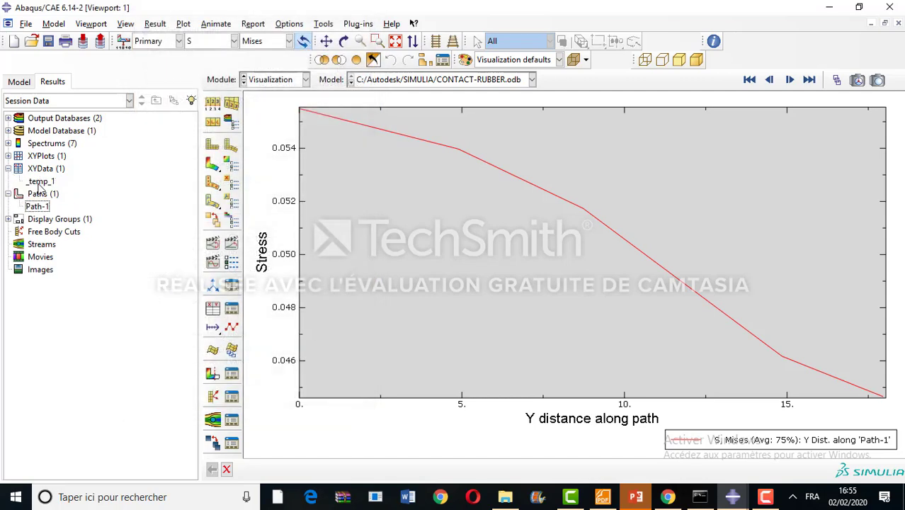
# - Copy all X and Y values of the _temp_1 XY data, then close its editor
pyautogui.click(40, 182)
pyautogui.rightClick(40, 182)
pyautogui.click(62, 220)
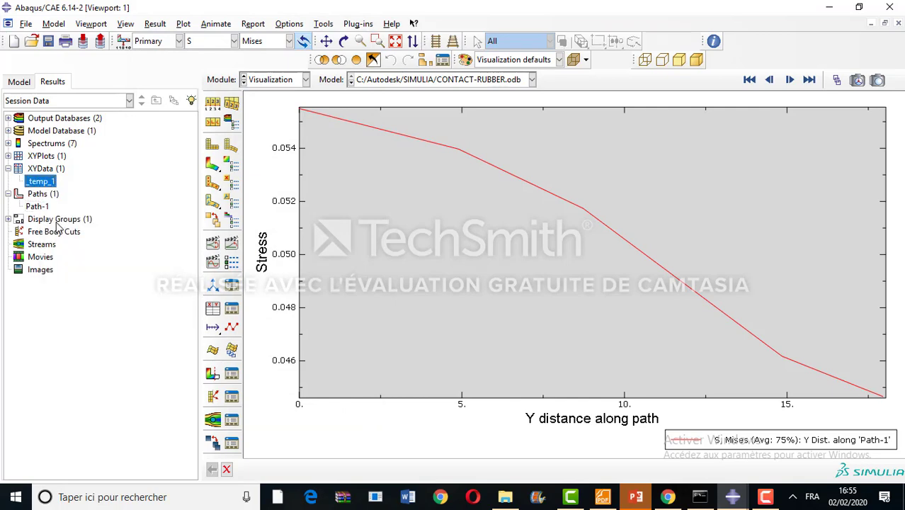
pyautogui.moveTo(45, 122); pyautogui.dragTo(158, 172)
pyautogui.rightClick(82, 134)
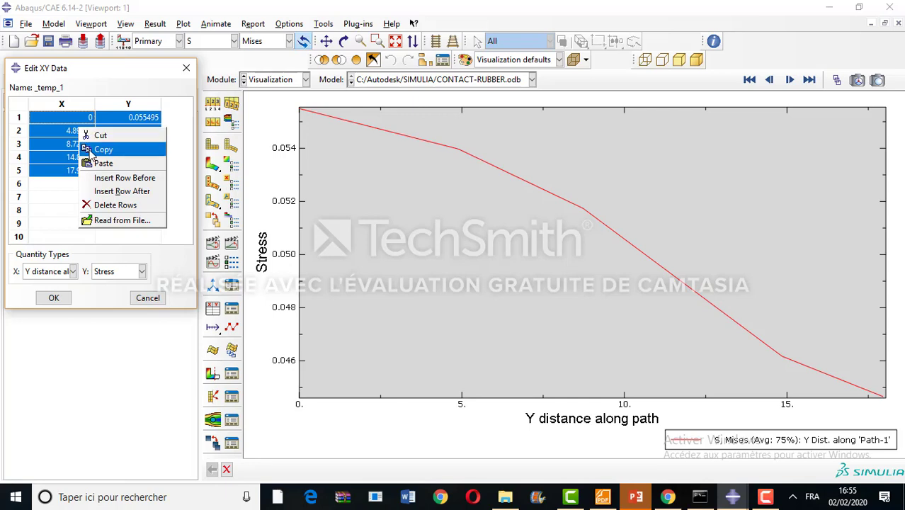
pyautogui.click(100, 149)
pyautogui.click(187, 70)
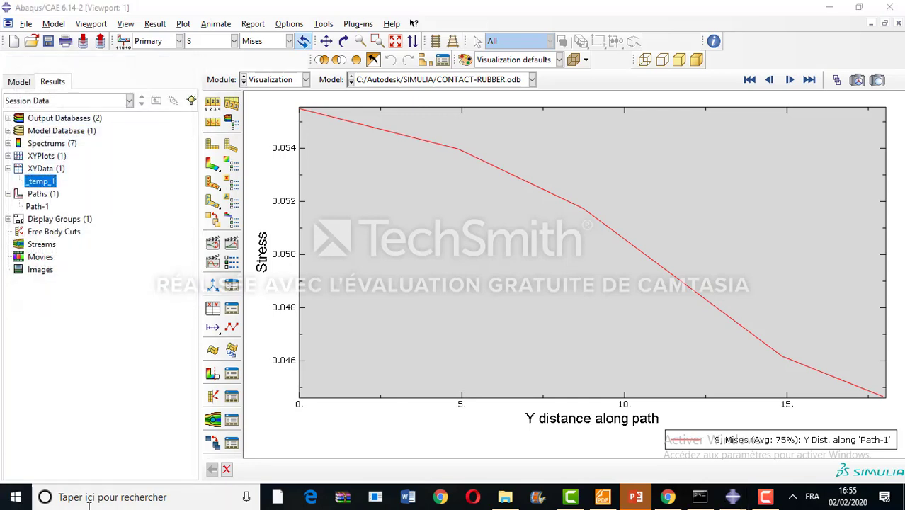
# - Launch Excel 2013 maximized, dismiss the Office activation assistant, and create a blank workbook
pyautogui.press('super')
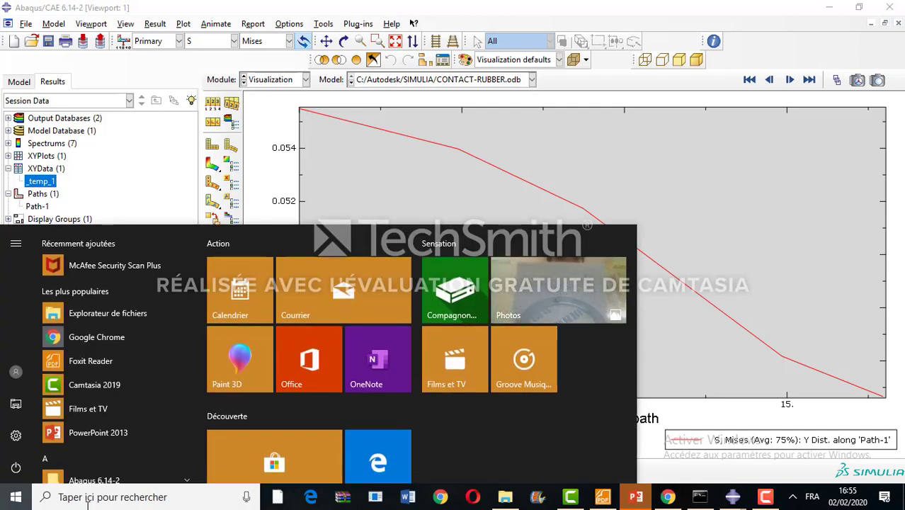
pyautogui.click(87, 500)
pyautogui.write('EX')
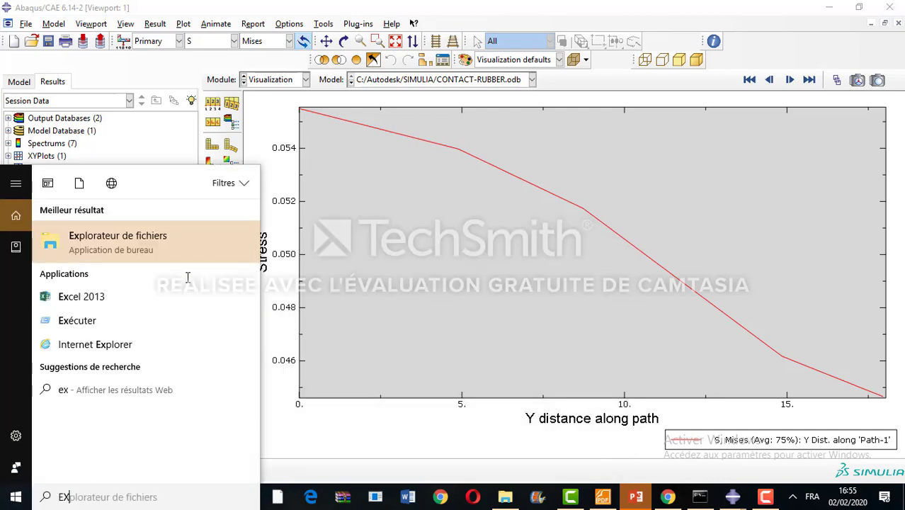
pyautogui.write('CEL')
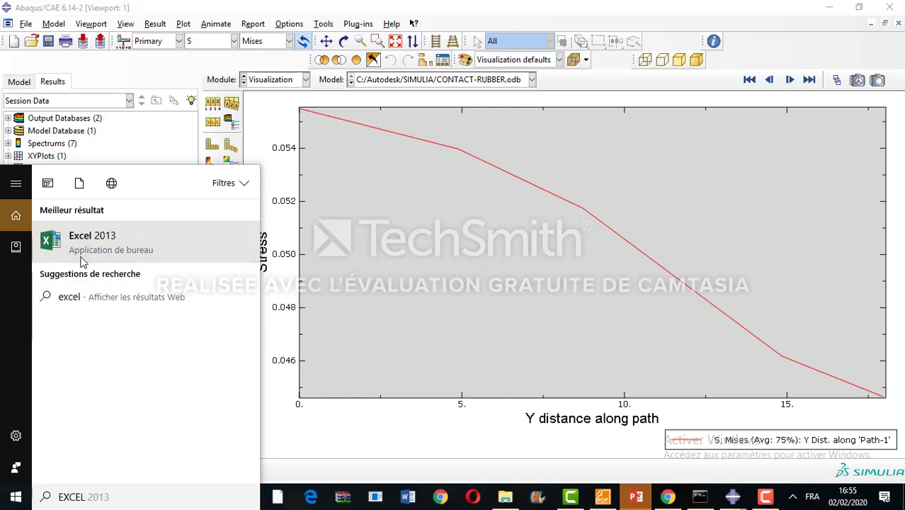
pyautogui.click(356, 447)
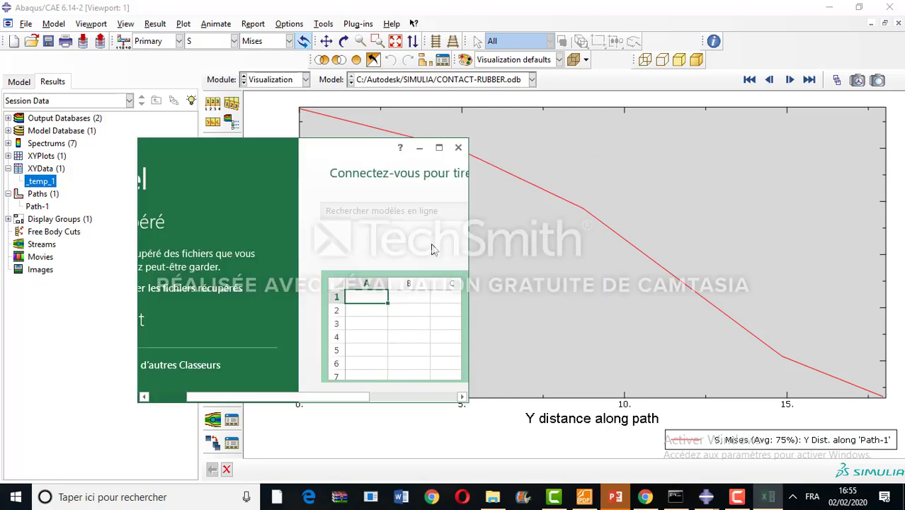
pyautogui.click(439, 149)
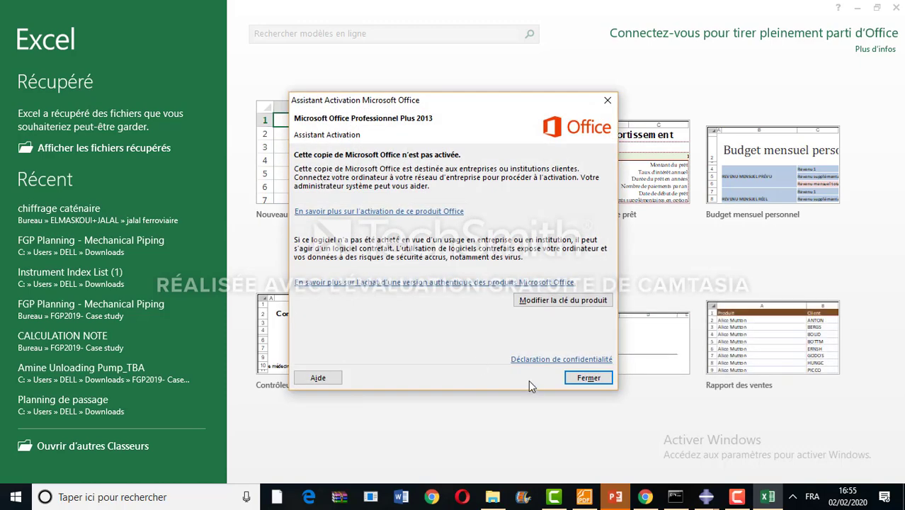
pyautogui.click(578, 380)
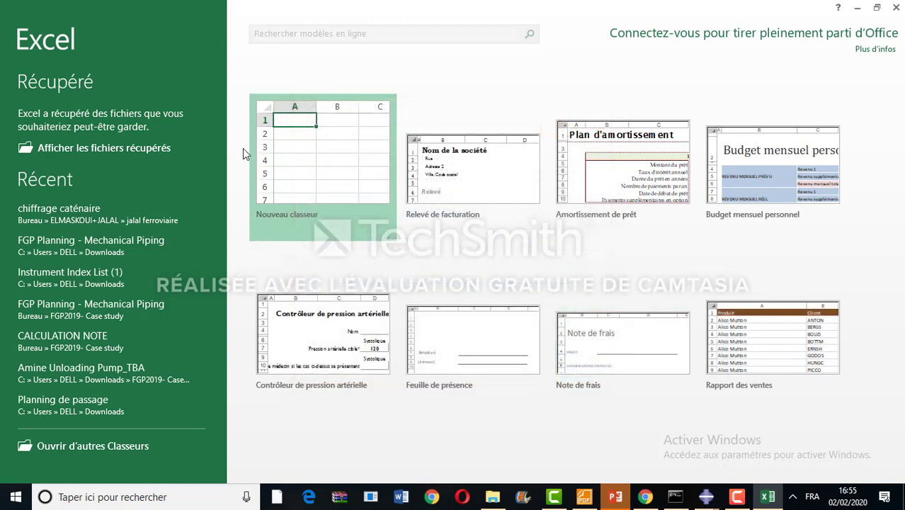
pyautogui.click(296, 161)
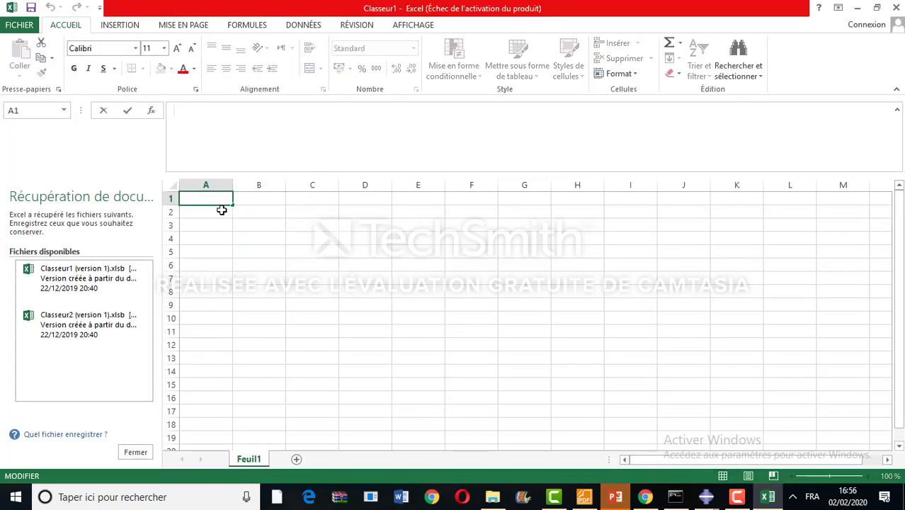
# - Try to paste the copied path data into cell A2
pyautogui.doubleClick(209, 198)
pyautogui.click(207, 212)
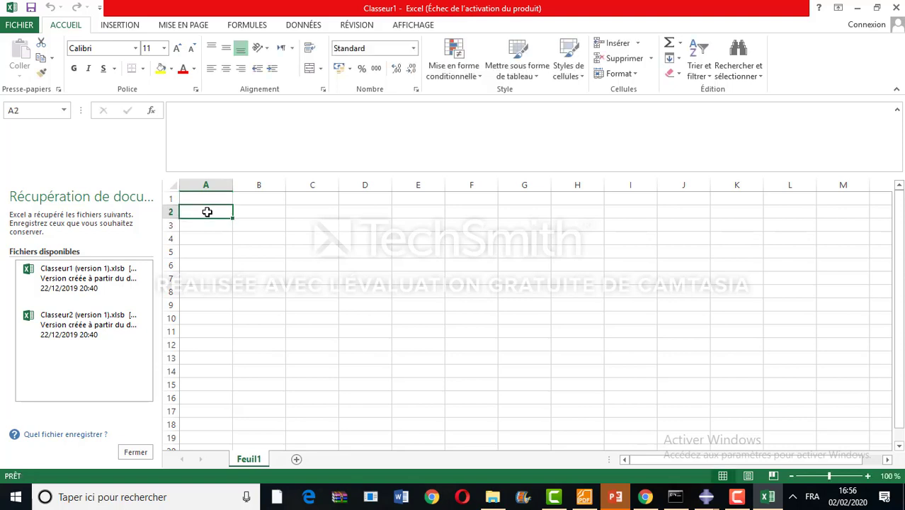
pyautogui.click(205, 216)
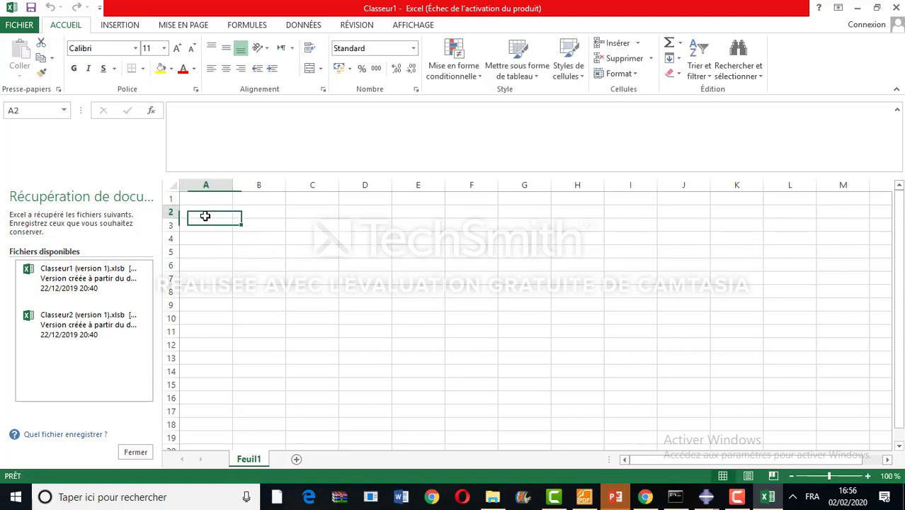
pyautogui.rightClick(202, 214)
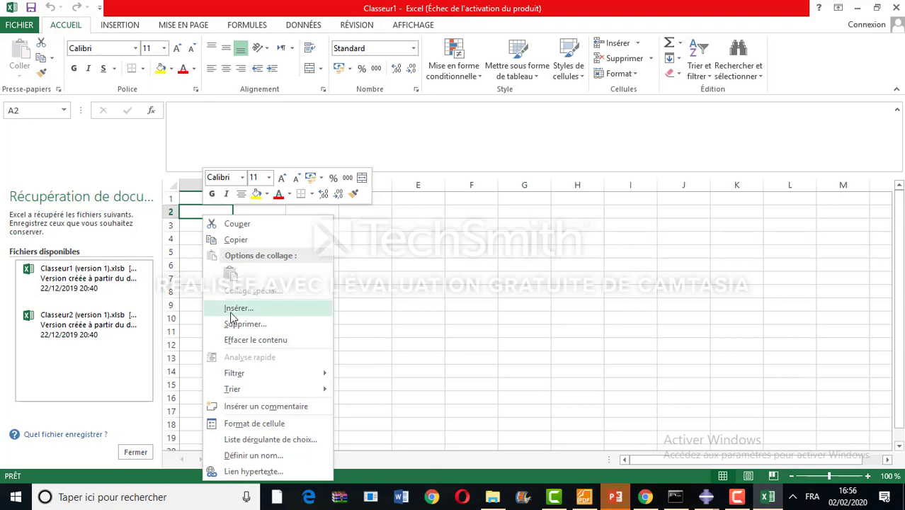
pyautogui.click(452, 355)
# - Switch back to Abaqus/CAE and copy all five rows of the _temp_1 XY data, leaving its editor open
pyautogui.moveTo(706, 499)
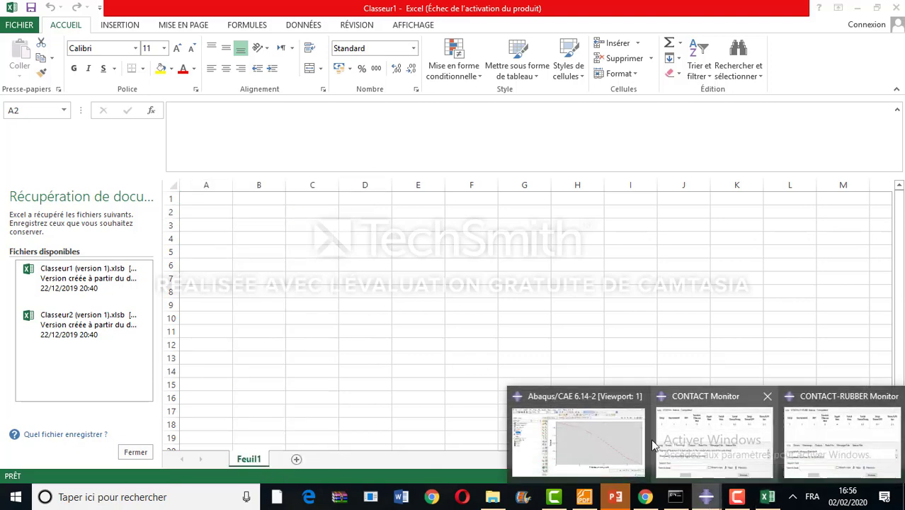
pyautogui.moveTo(647, 444)
pyautogui.click(610, 433)
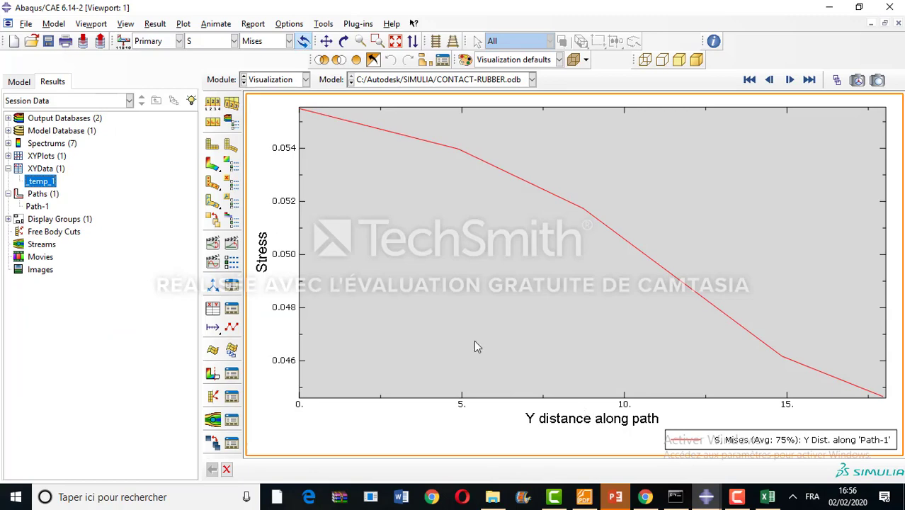
pyautogui.rightClick(48, 186)
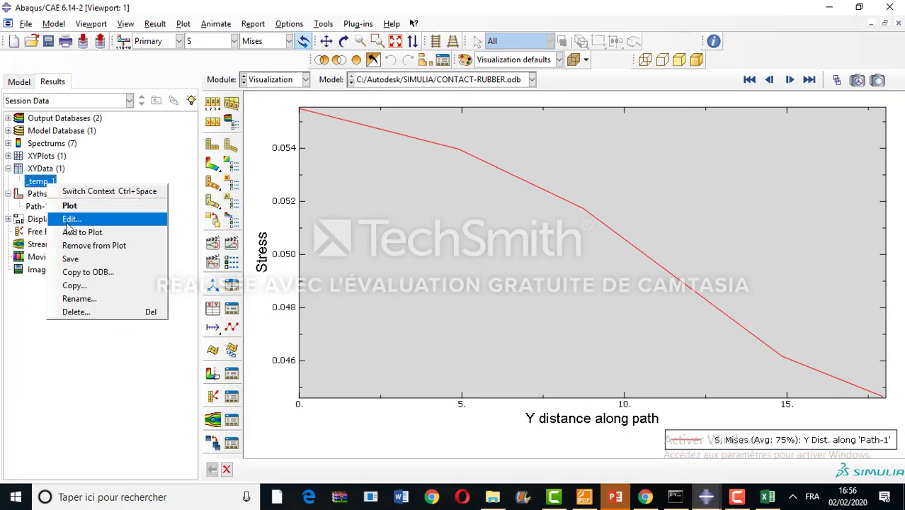
pyautogui.click(65, 217)
pyautogui.moveTo(59, 122); pyautogui.dragTo(131, 173)
pyautogui.rightClick(129, 173)
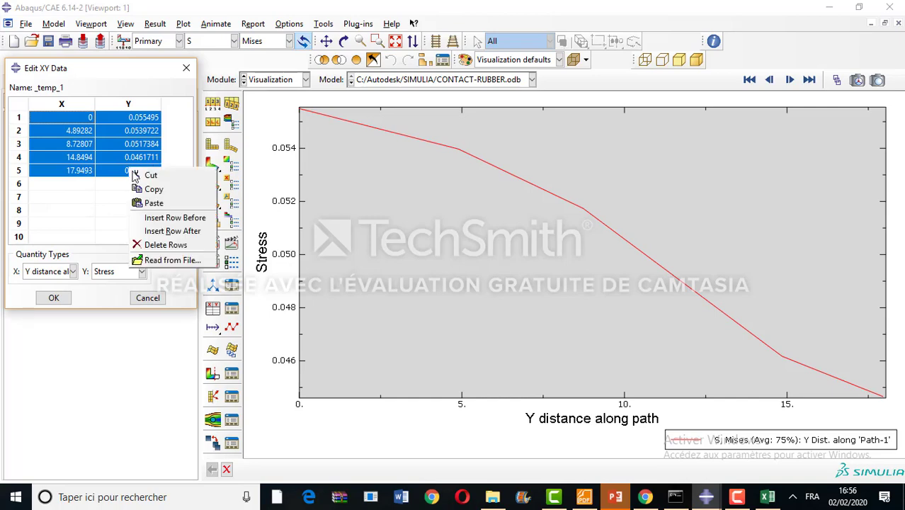
pyautogui.click(146, 191)
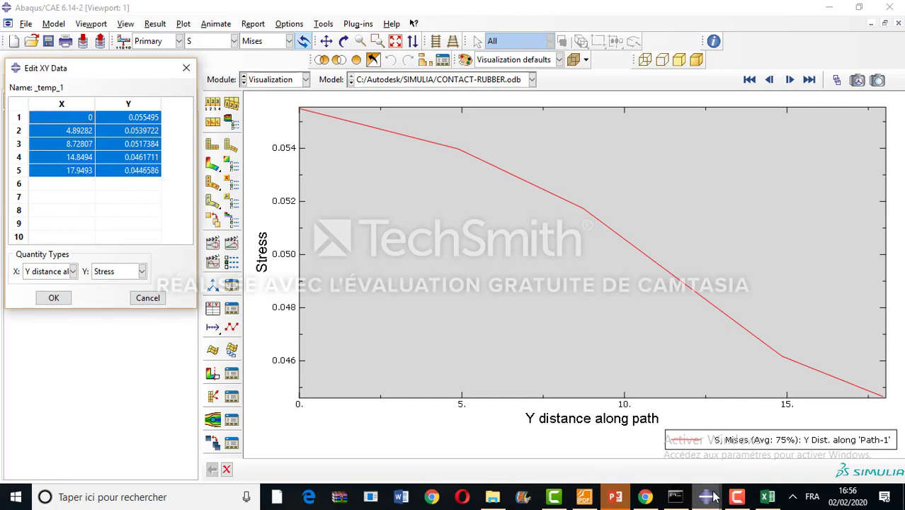
# - Return to Excel and paste the copied path data starting at cell A2
pyautogui.click(767, 496)
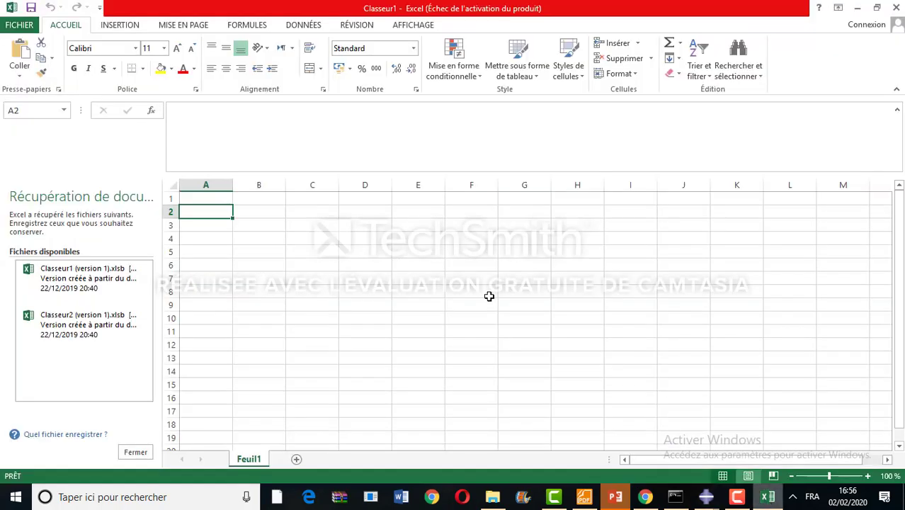
pyautogui.rightClick(212, 212)
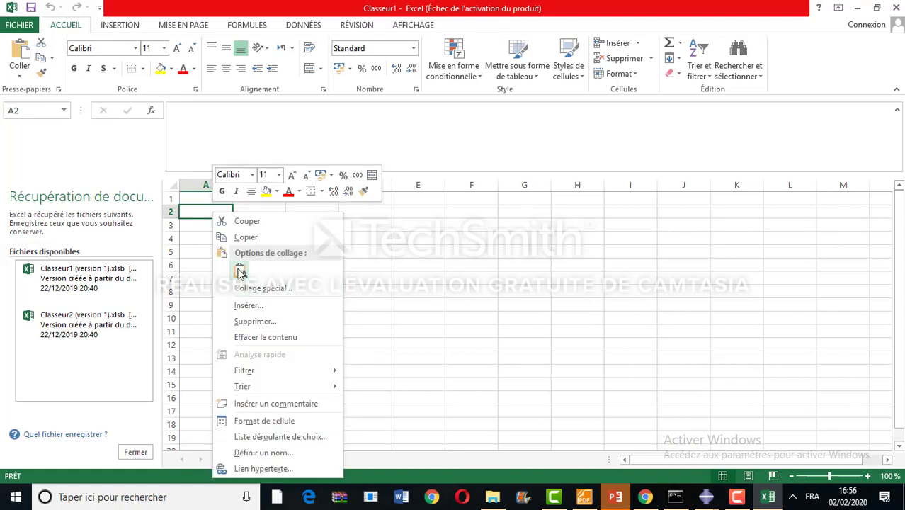
pyautogui.click(239, 269)
# - Enter the headers DISTANCE in A1 and STRESS/PRESSION in B1, and widen column B to fit its header
pyautogui.click(212, 200)
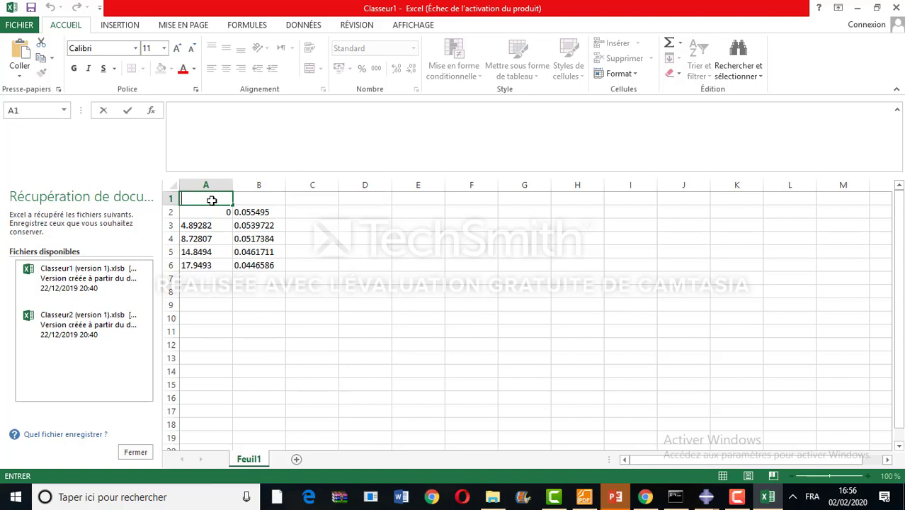
pyautogui.write('DISTANCE')
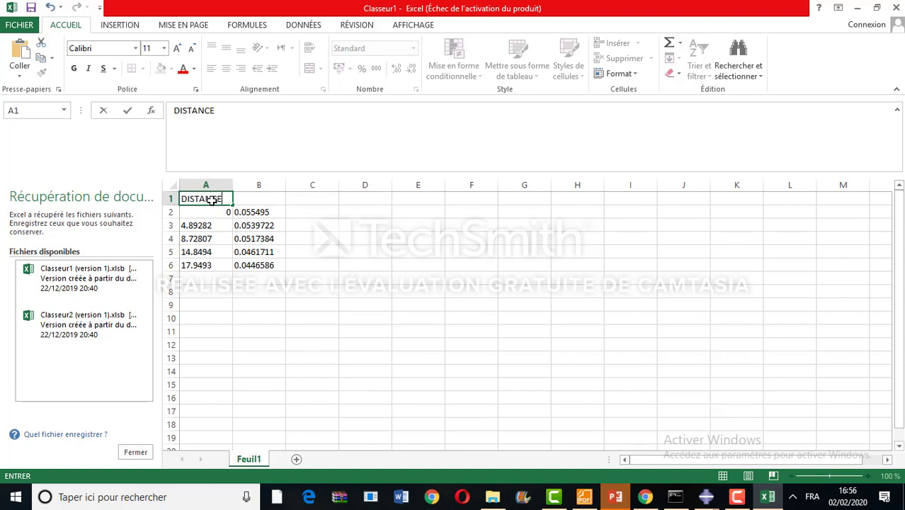
pyautogui.click(248, 198)
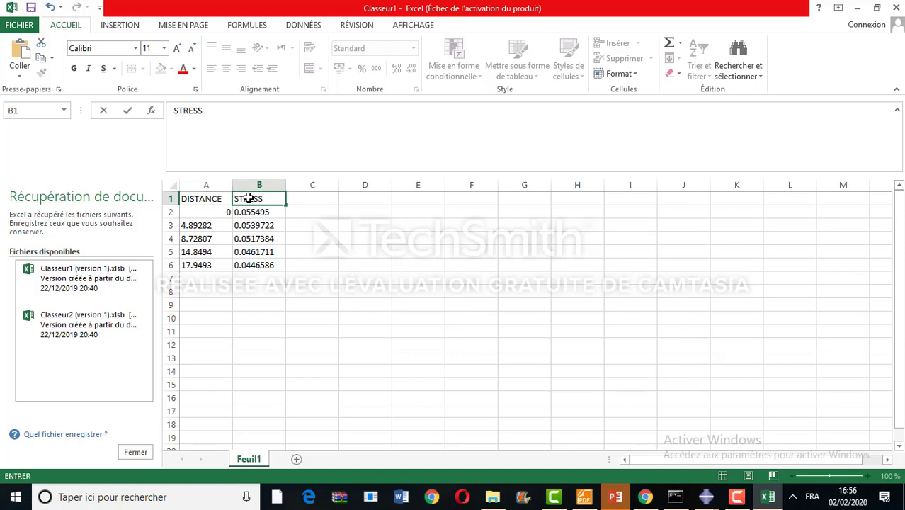
pyautogui.write('STRESS/PRESSION')
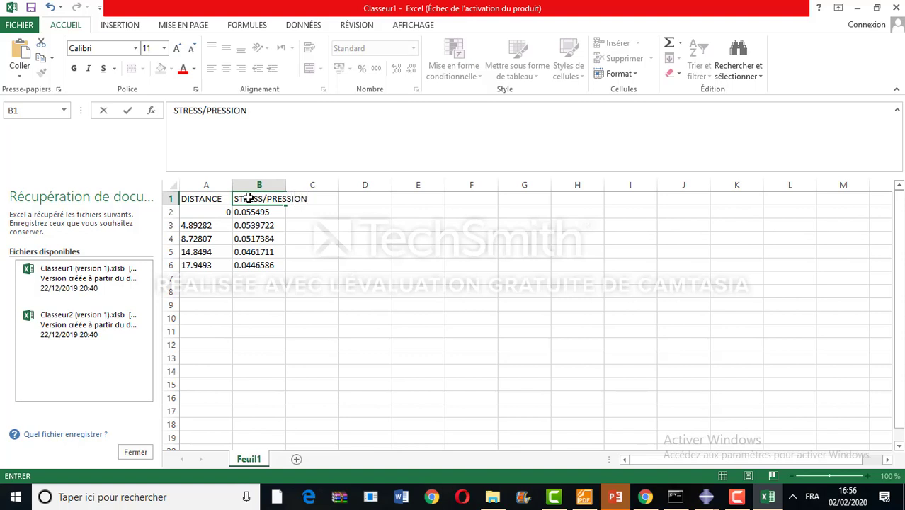
pyautogui.click(284, 184)
pyautogui.moveTo(286, 184); pyautogui.dragTo(321, 184)
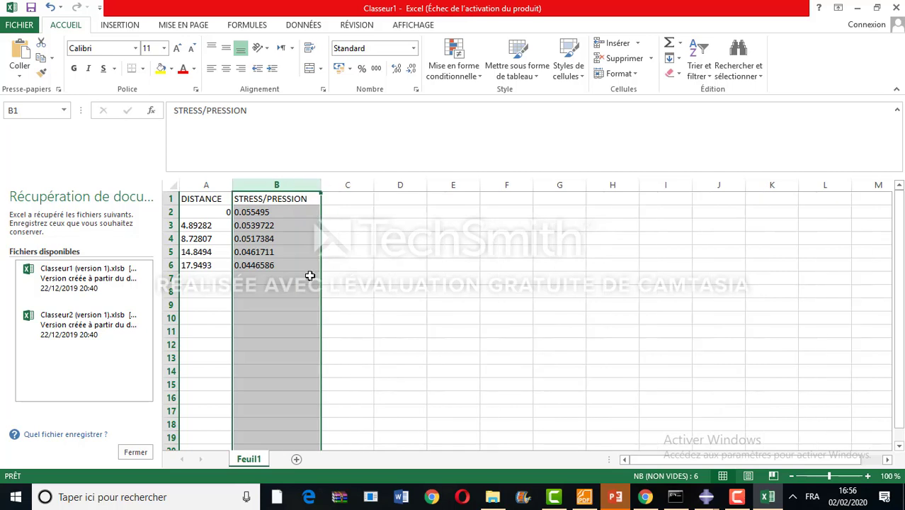
pyautogui.click(309, 278)
# - Replace all decimal points with commas in A2:B6 and close the replace dialog
pyautogui.click(206, 199)
pyautogui.moveTo(206, 210); pyautogui.dragTo(295, 253)
pyautogui.moveTo(193, 211); pyautogui.dragTo(273, 266)
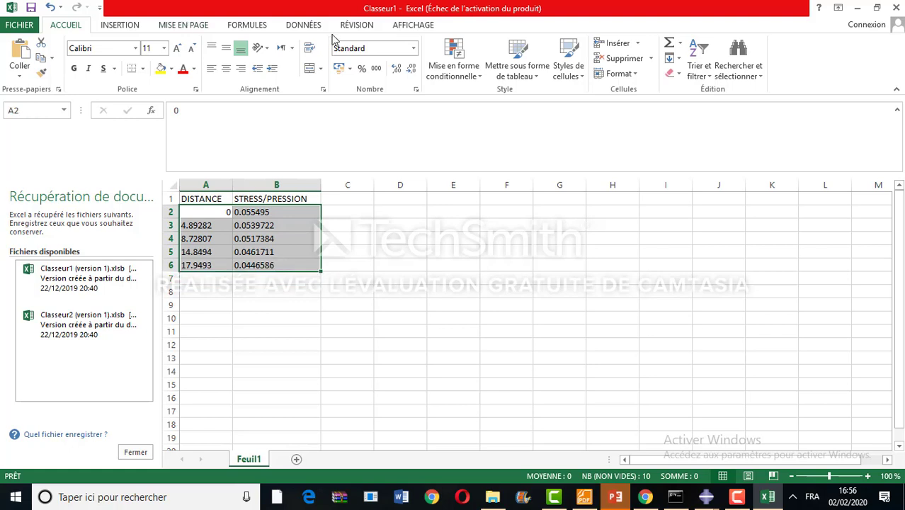
pyautogui.click(738, 57)
pyautogui.click(755, 106)
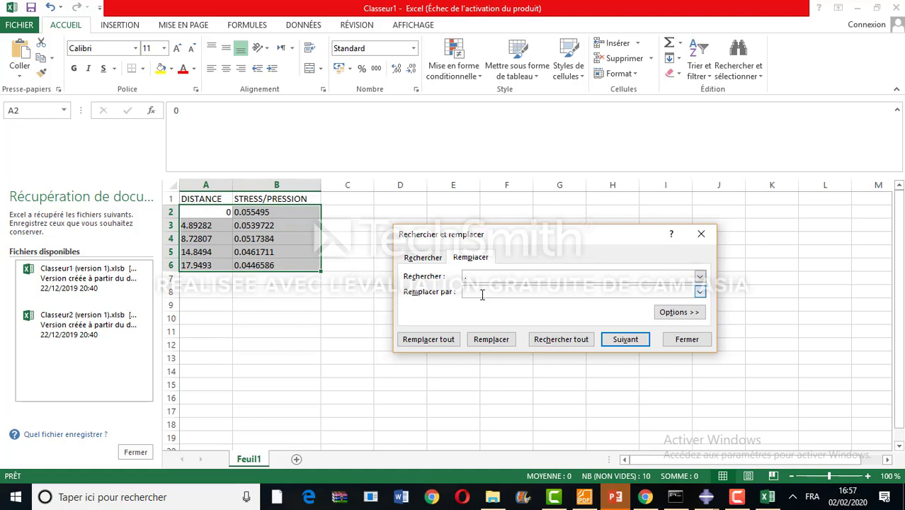
pyautogui.click(440, 343)
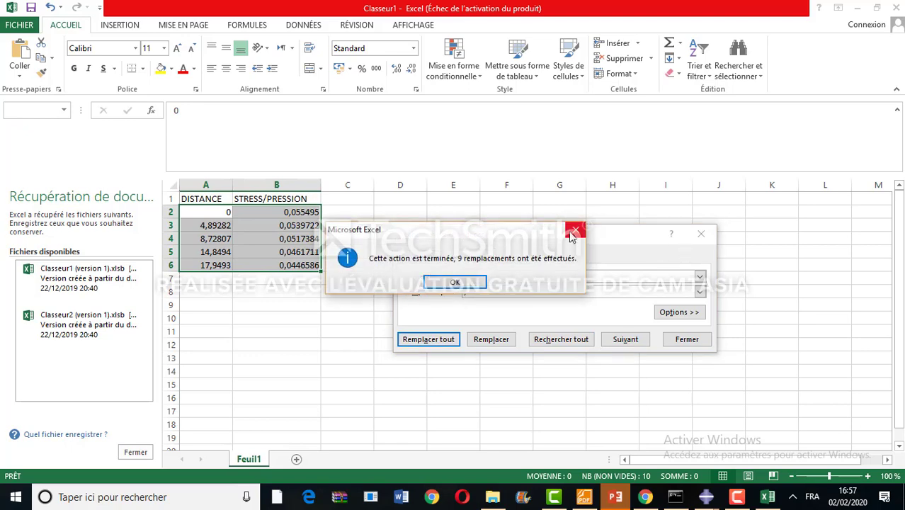
pyautogui.click(576, 231)
pyautogui.click(699, 235)
# - Insert an empty 2D line chart with markers while the blank cell D9 is selected
pyautogui.click(406, 303)
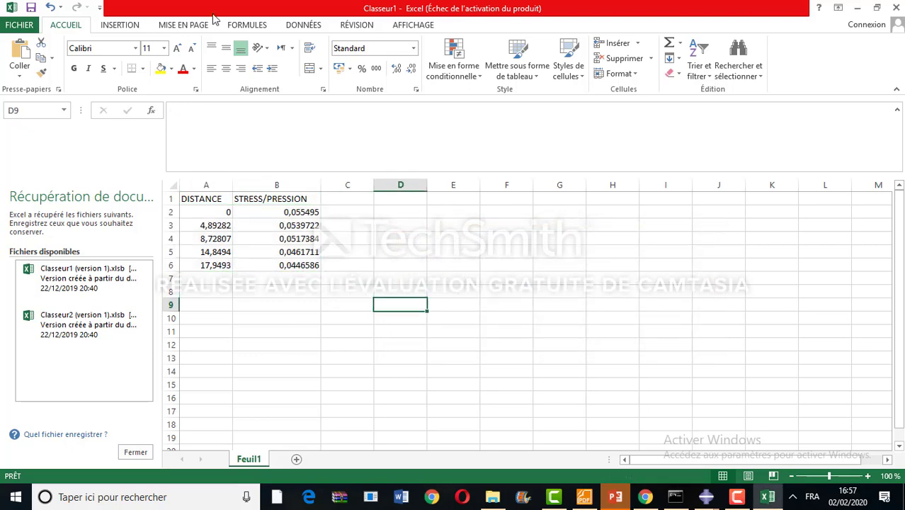
pyautogui.scroll(-2, 128, 30)
pyautogui.click(120, 24)
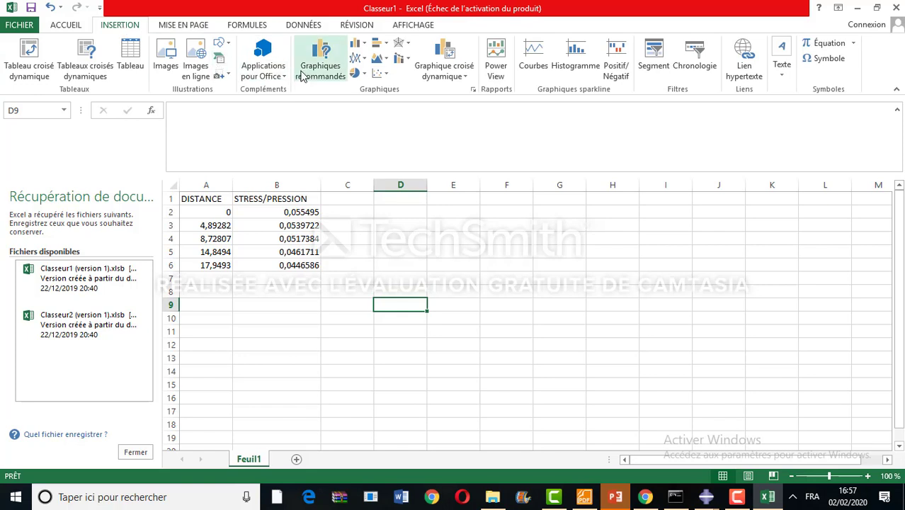
pyautogui.click(356, 61)
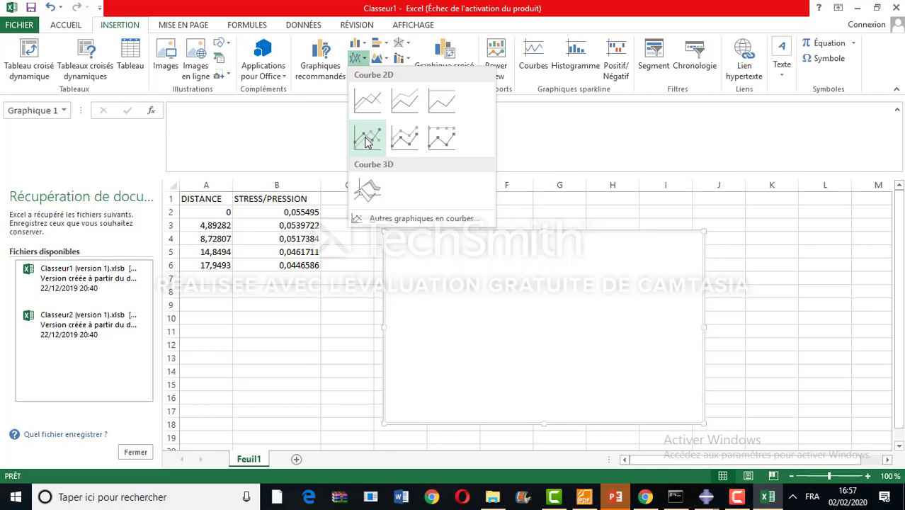
pyautogui.click(367, 142)
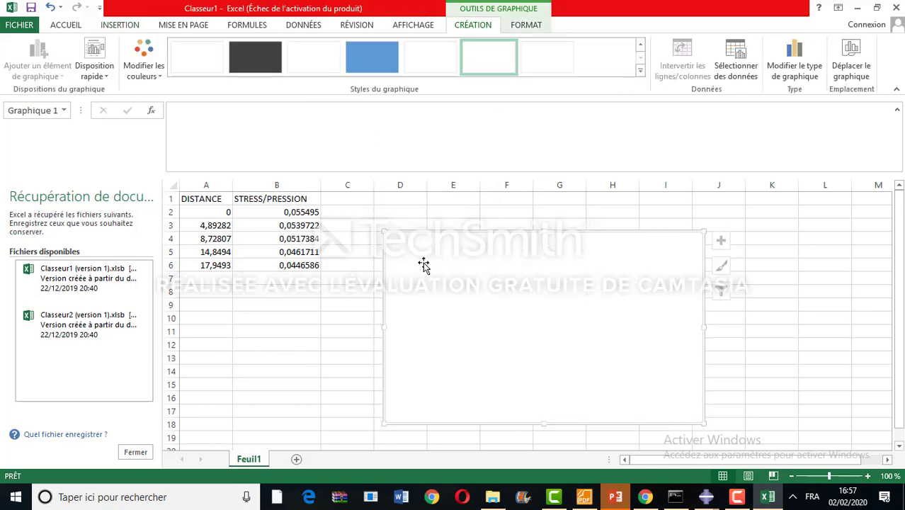
# - Add a data series to the empty chart with the name STRESS and the values in B2:B6
pyautogui.rightClick(423, 262)
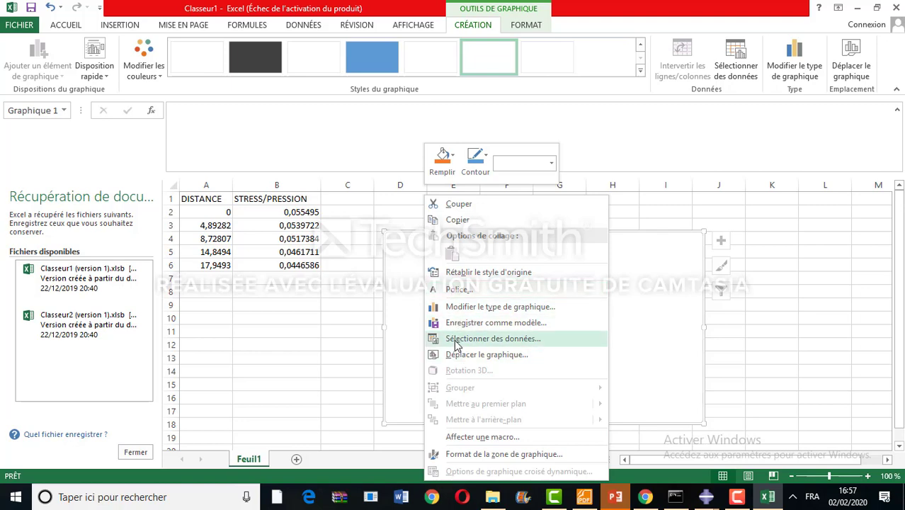
pyautogui.click(457, 340)
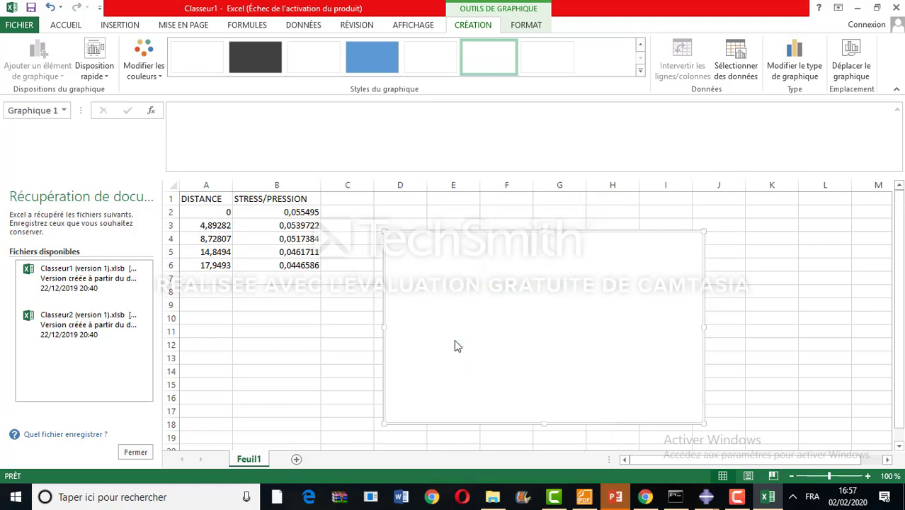
pyautogui.click(386, 286)
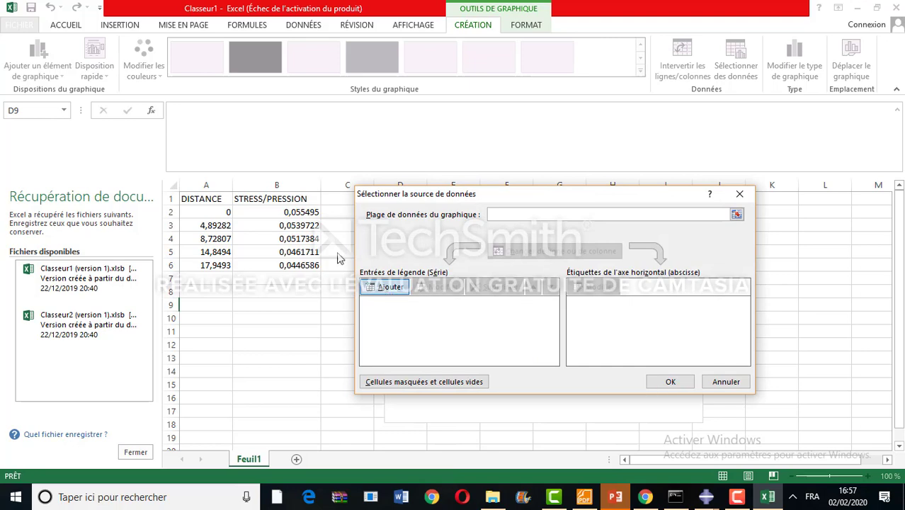
pyautogui.moveTo(283, 211); pyautogui.dragTo(293, 265)
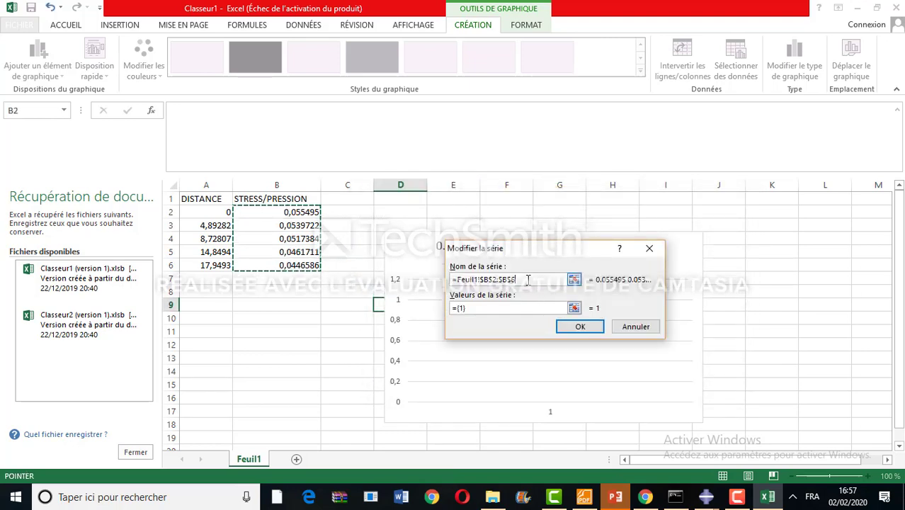
pyautogui.moveTo(514, 279); pyautogui.dragTo(424, 282)
pyautogui.write('STRESS')
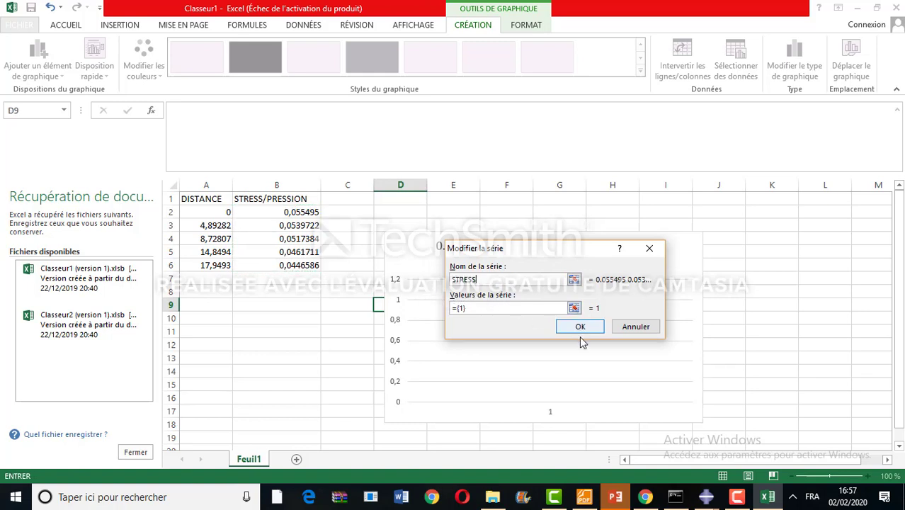
pyautogui.press('Tab')
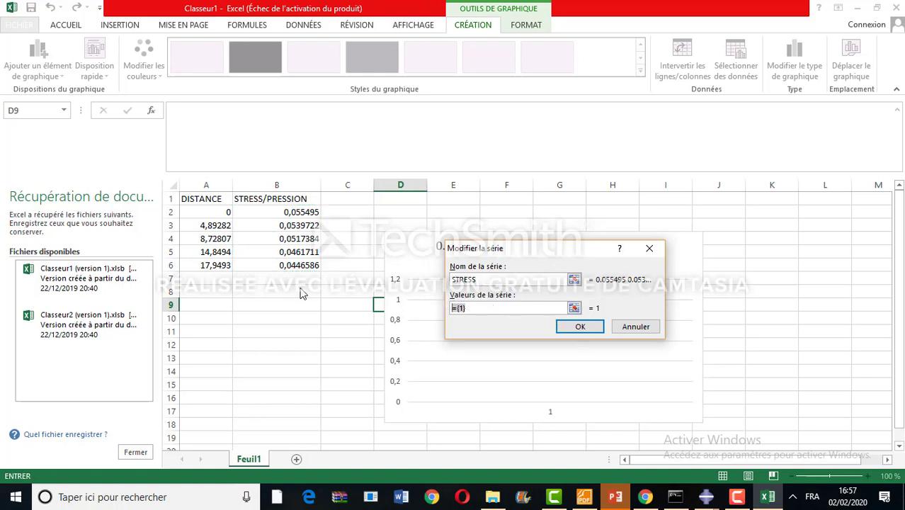
pyautogui.press('BackSpace')
pyautogui.moveTo(273, 216); pyautogui.dragTo(280, 263)
pyautogui.click(579, 327)
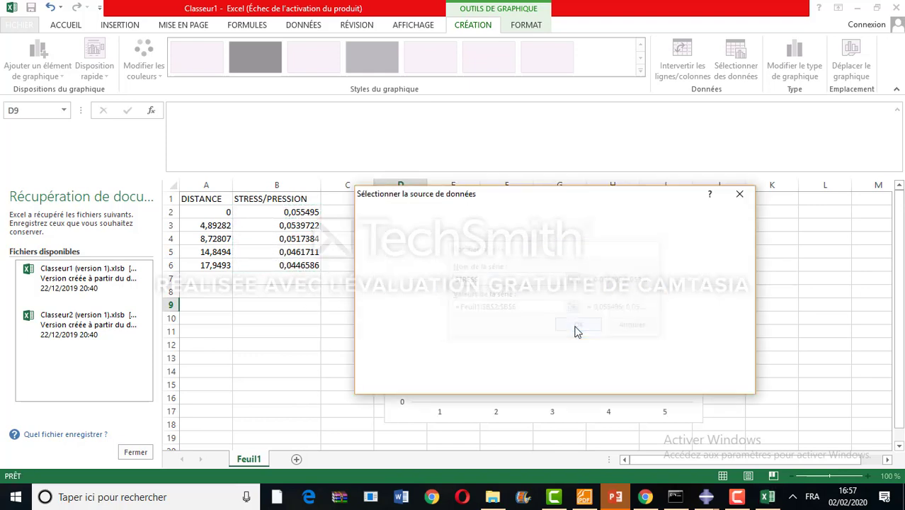
# - Use the distances in A2:A6 as the chart's horizontal axis labels and accept the data source
pyautogui.click(595, 287)
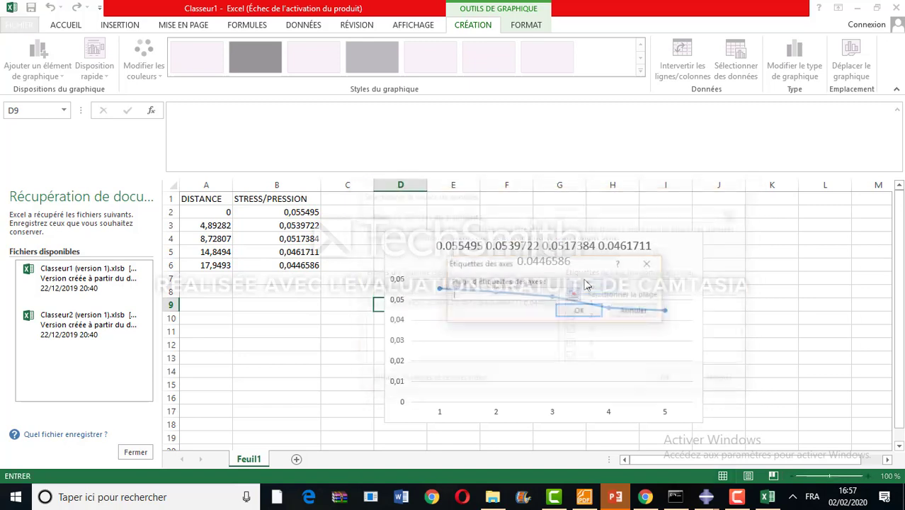
pyautogui.moveTo(209, 211); pyautogui.dragTo(214, 264)
pyautogui.click(581, 312)
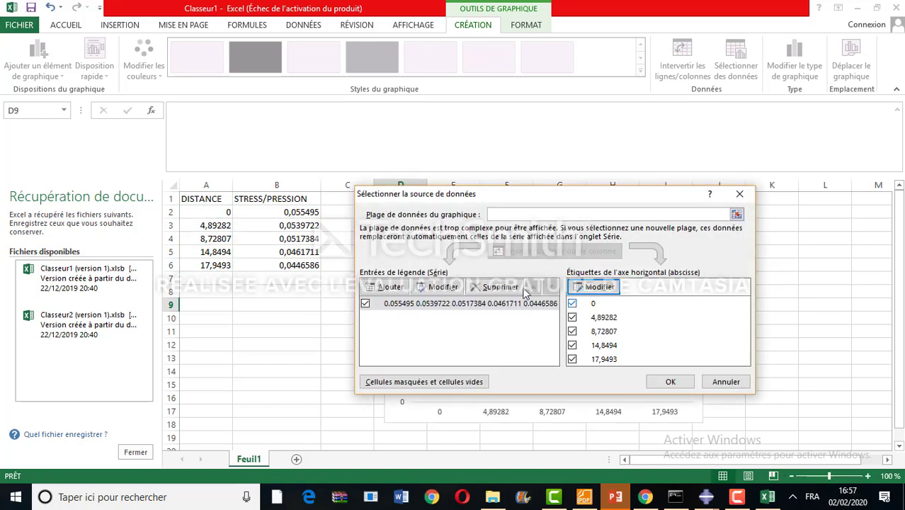
pyautogui.click(670, 381)
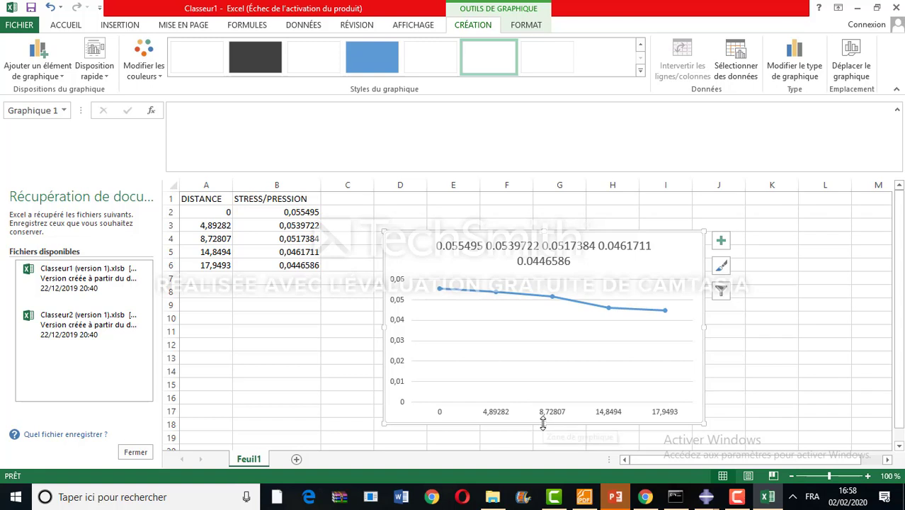
# - Stretch the chart slightly taller and replace its title with CURVE STRESS/DISTANCE
pyautogui.moveTo(539, 411); pyautogui.dragTo(542, 377)
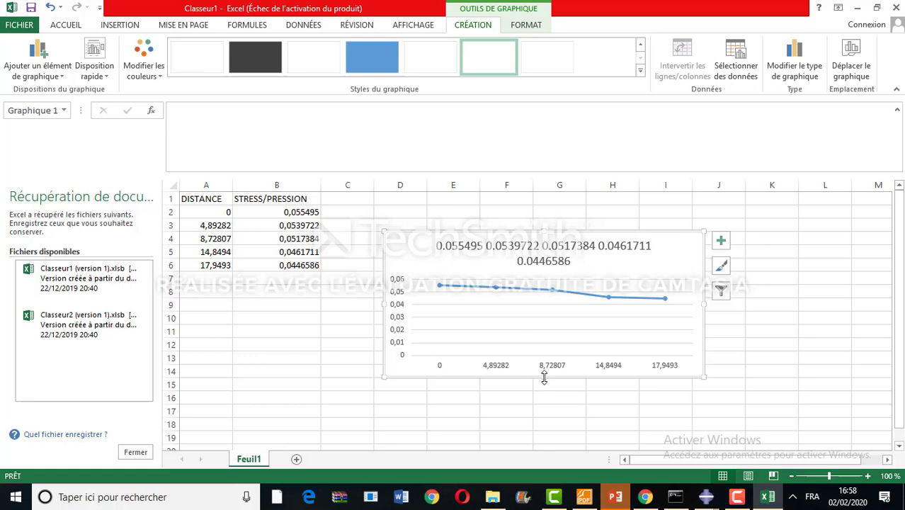
pyautogui.moveTo(545, 379); pyautogui.dragTo(542, 428)
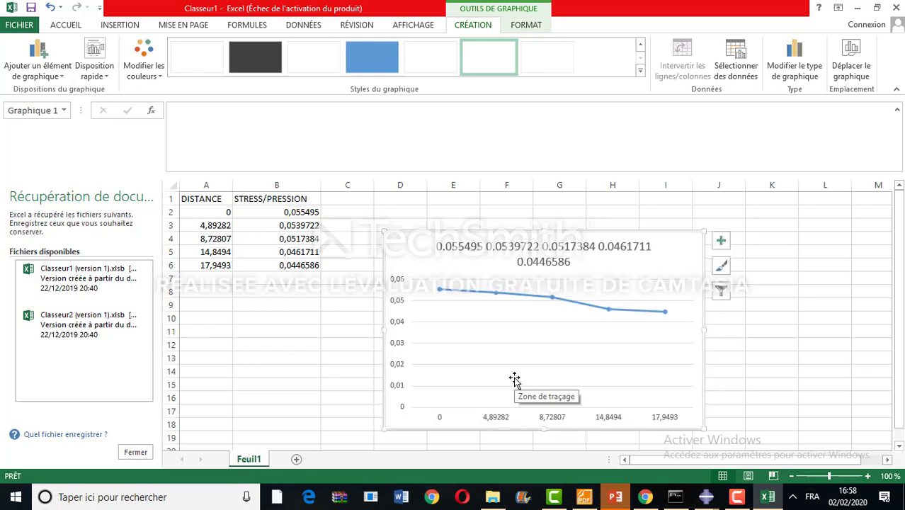
pyautogui.click(512, 250)
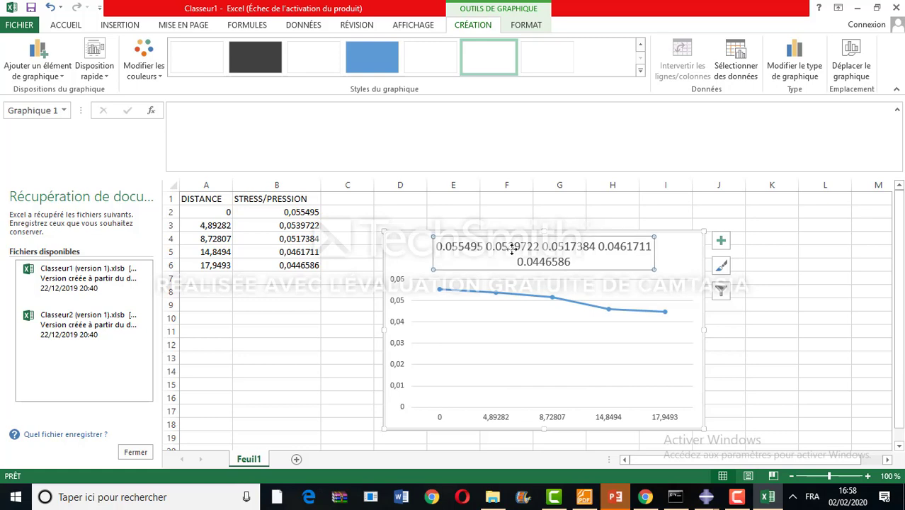
pyautogui.moveTo(577, 263); pyautogui.dragTo(441, 240)
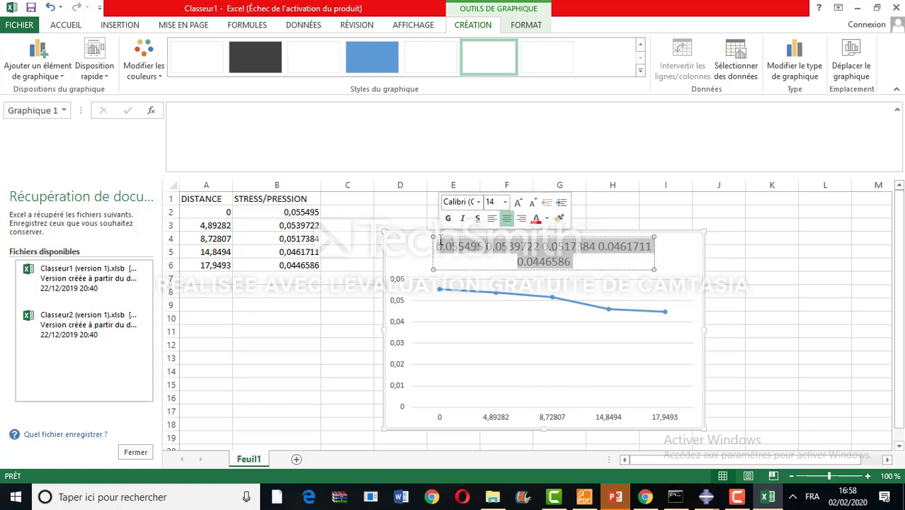
pyautogui.press('Delete')
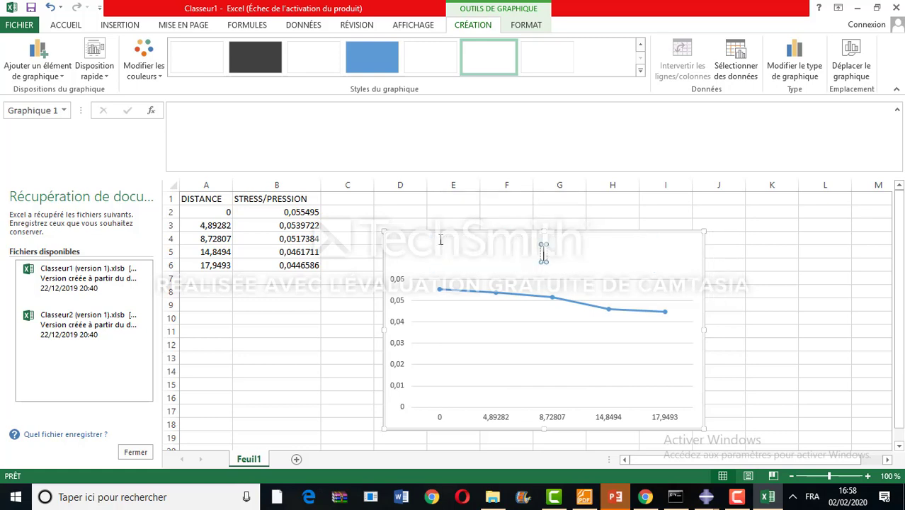
pyautogui.write('CURVE')
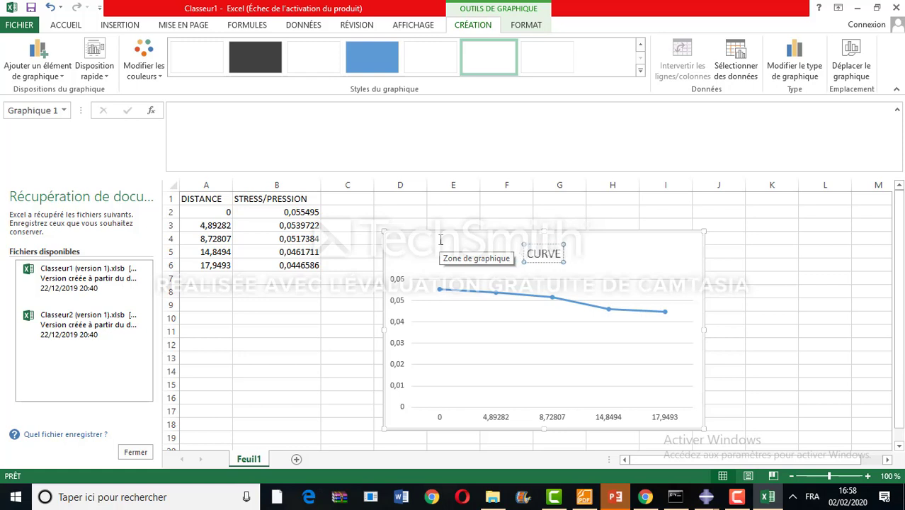
pyautogui.write(' STRESS')
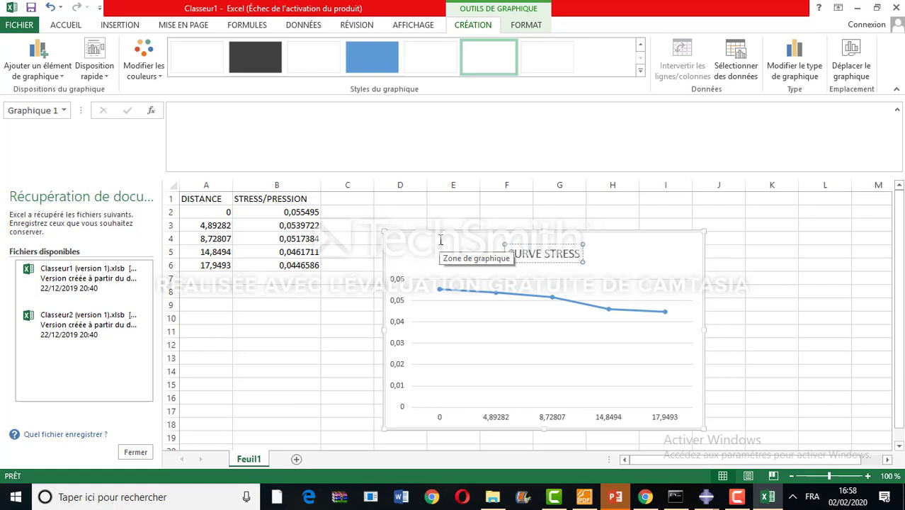
pyautogui.write('/DIS')
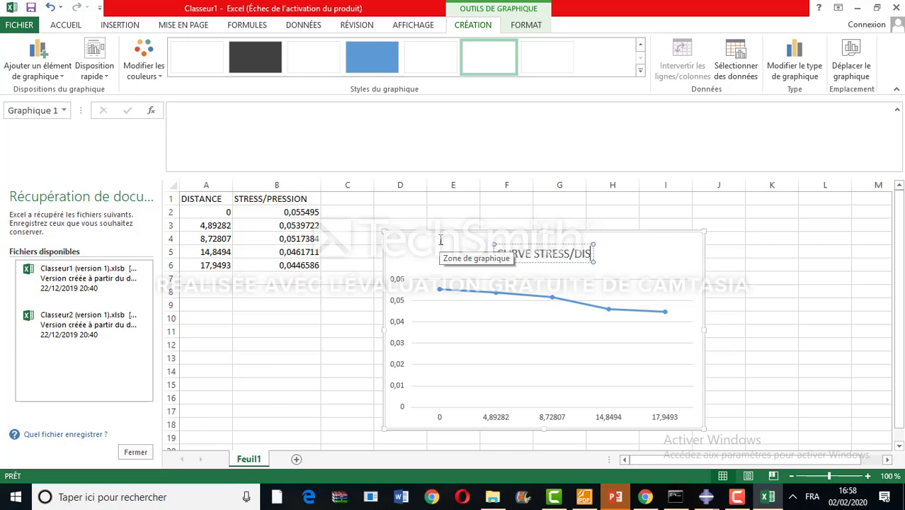
pyautogui.write('TANCE')
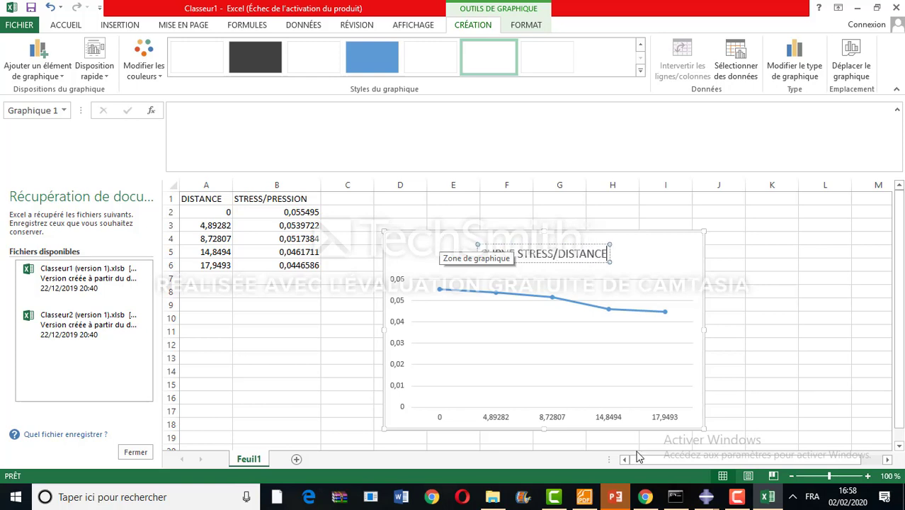
pyautogui.click(335, 387)
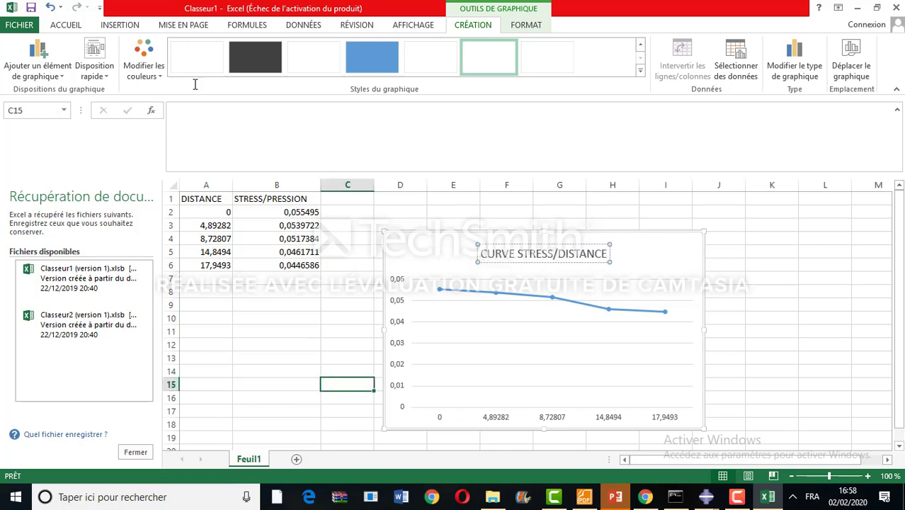
# - Switch back to Abaqus/CAE and close the Edit XY Data dialog
pyautogui.click(31, 8)
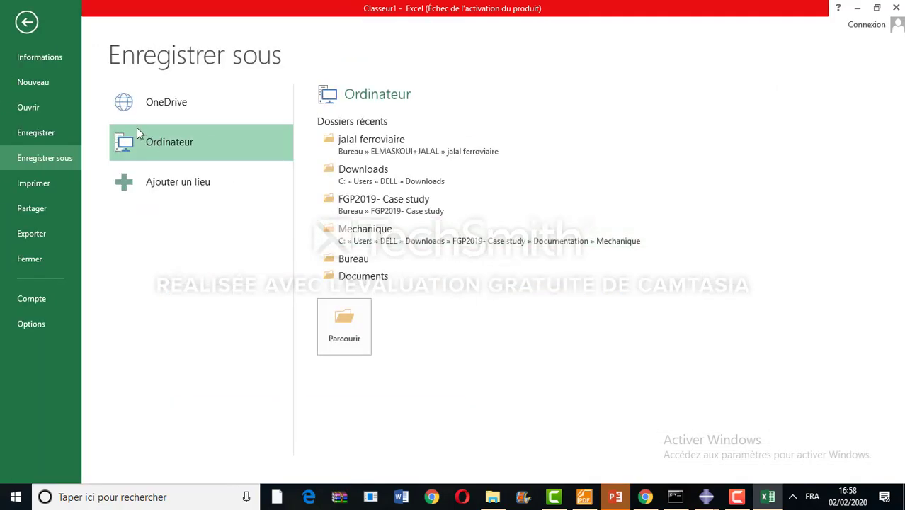
pyautogui.click(22, 31)
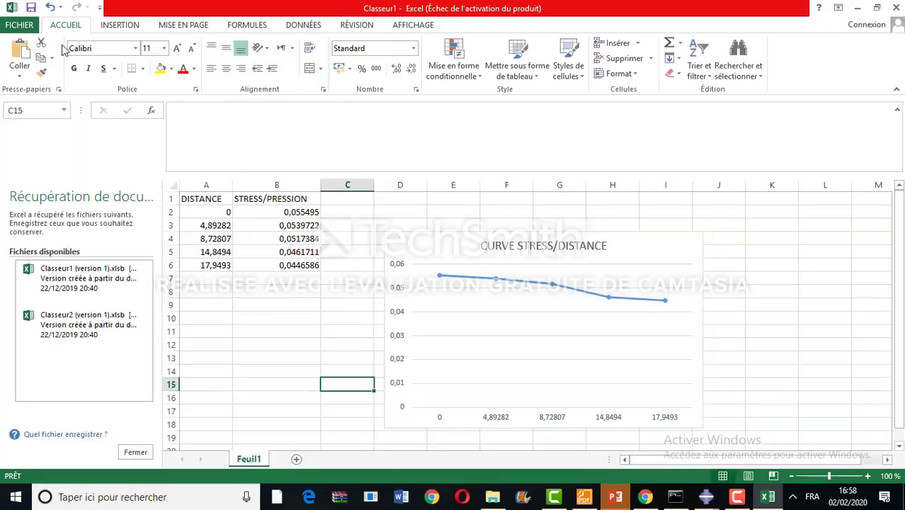
pyautogui.click(859, 7)
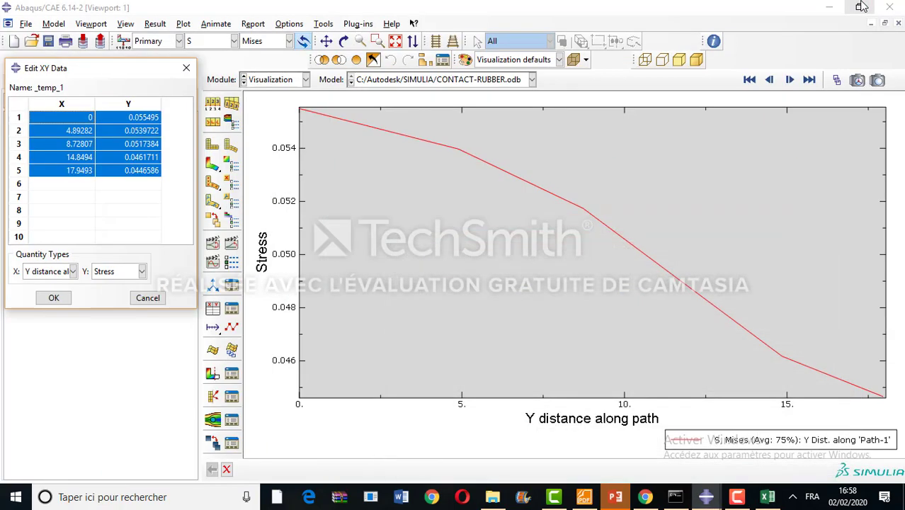
pyautogui.click(186, 69)
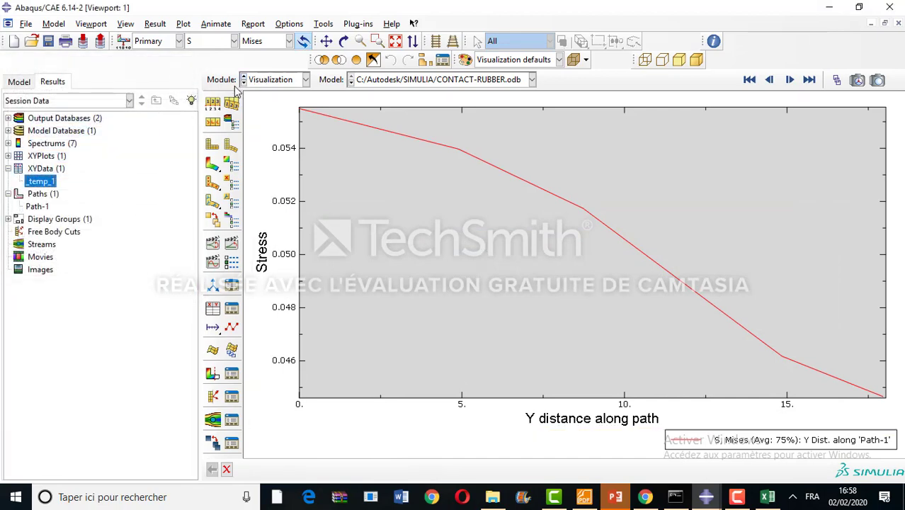
# - Create XY data from Path-1 with X distance as the X values, plot the Mises stress, and close the dialog
pyautogui.click(324, 26)
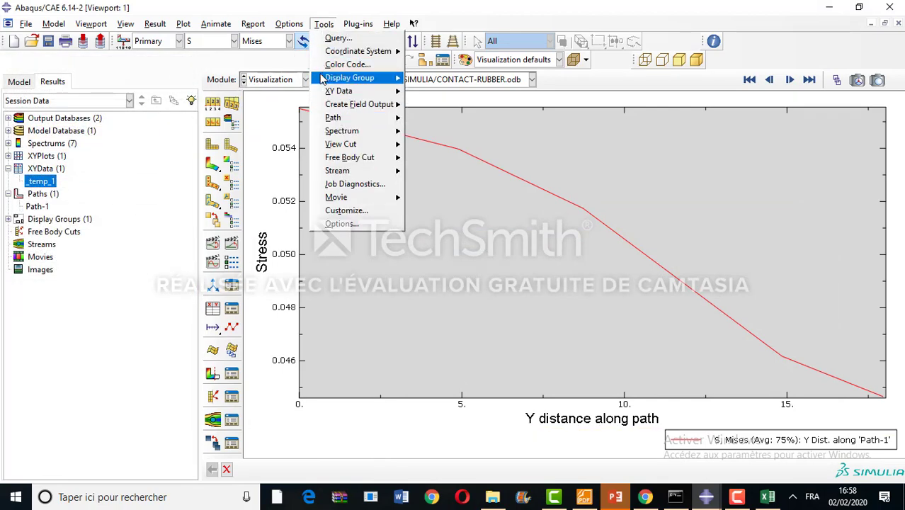
pyautogui.moveTo(339, 96)
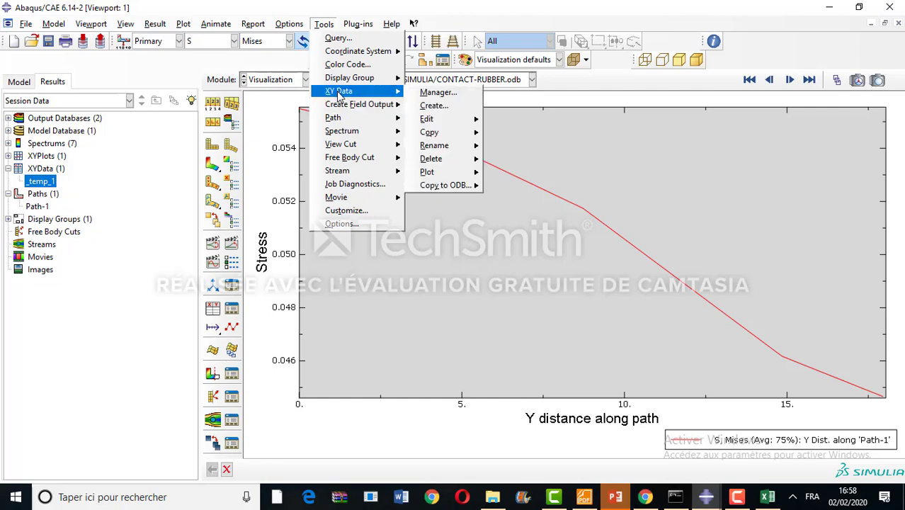
pyautogui.click(433, 105)
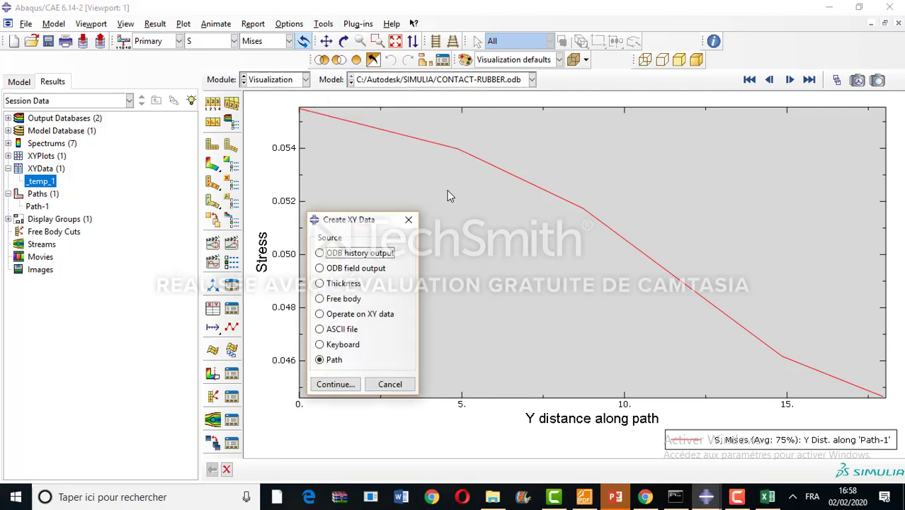
pyautogui.click(336, 384)
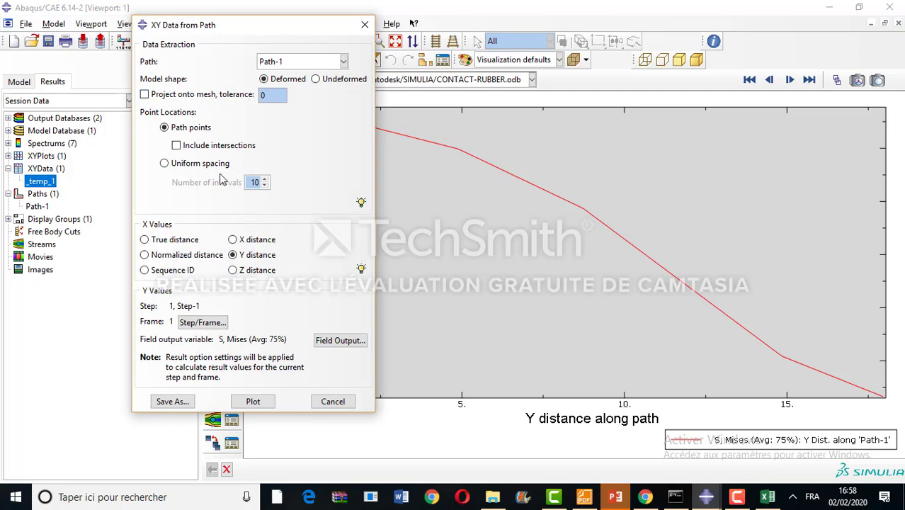
pyautogui.click(235, 240)
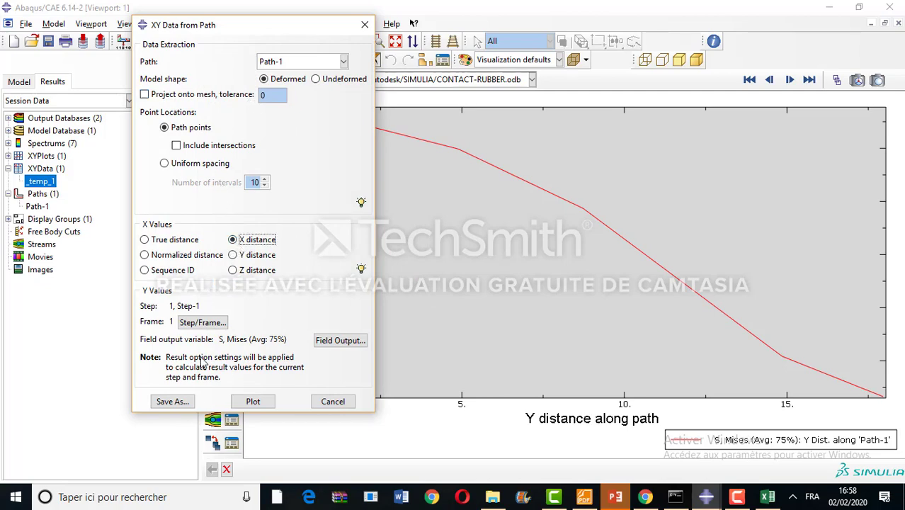
pyautogui.click(253, 401)
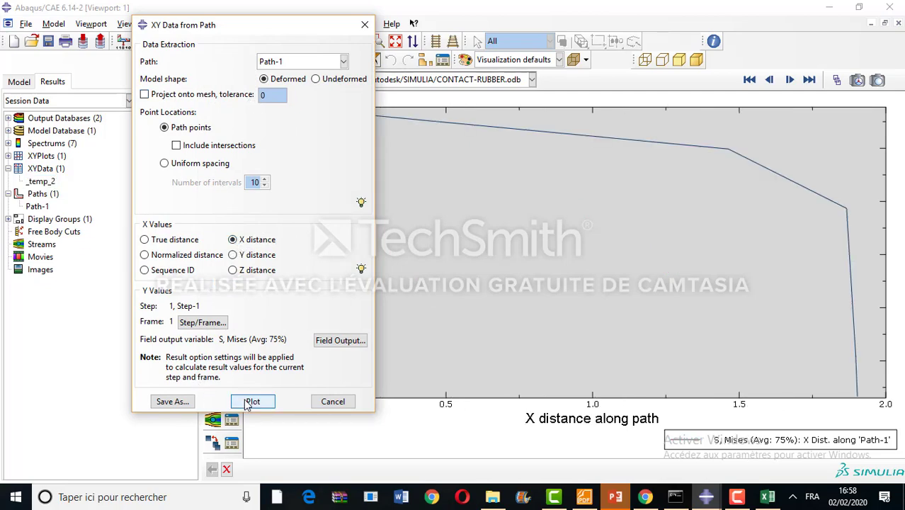
pyautogui.click(365, 25)
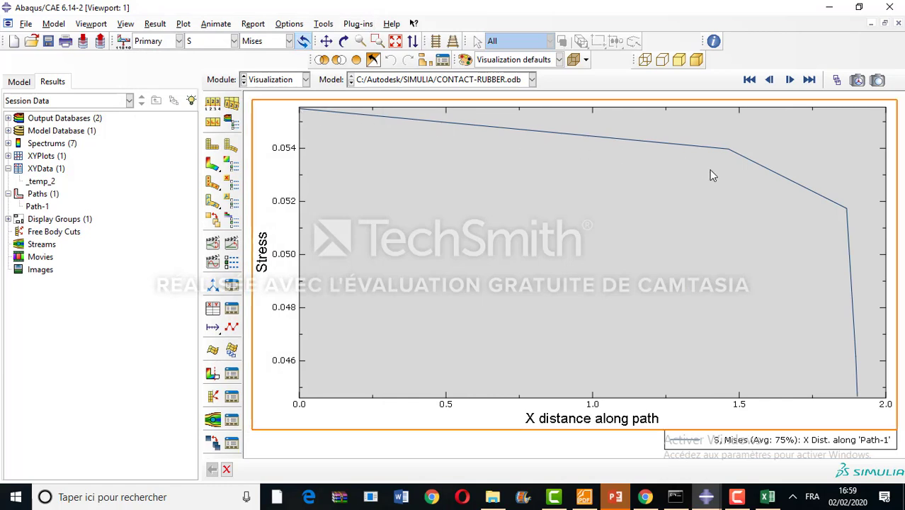
# - Open the _temp_2 XY data for editing and copy all five rows of its X and Y values
pyautogui.click(39, 182)
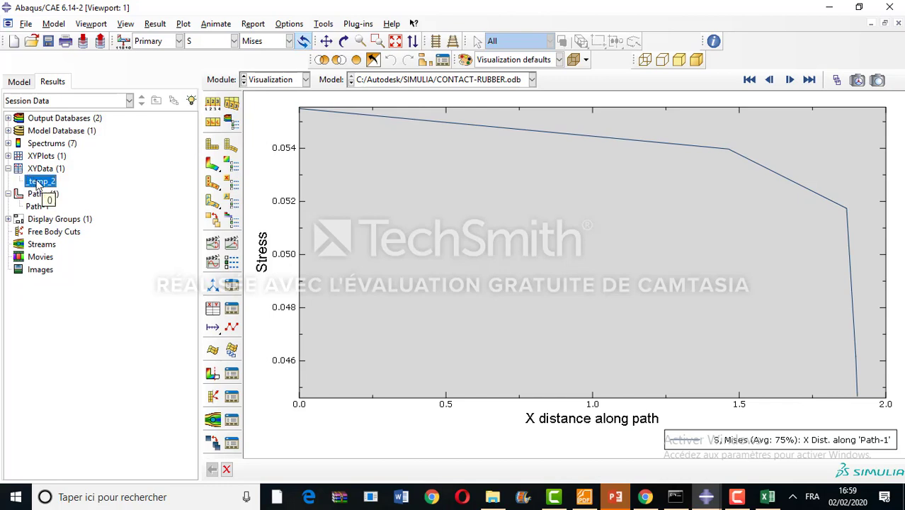
pyautogui.rightClick(39, 184)
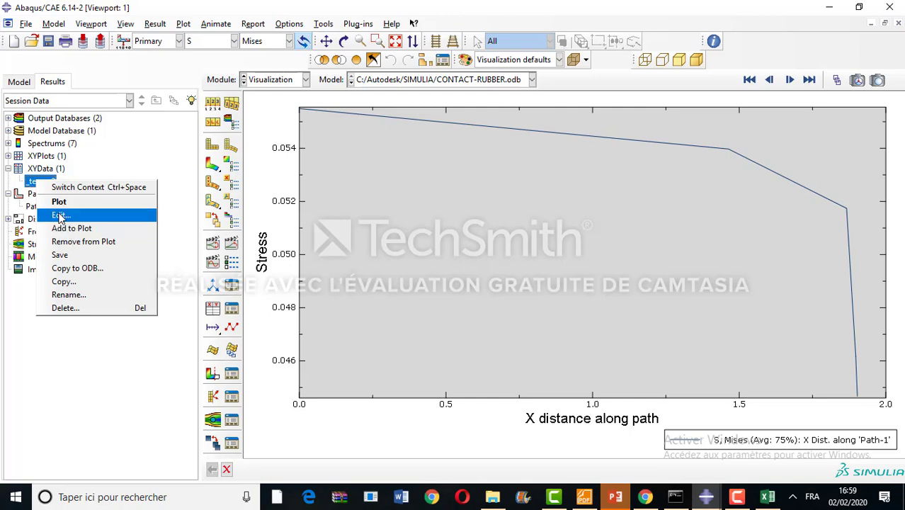
pyautogui.click(61, 216)
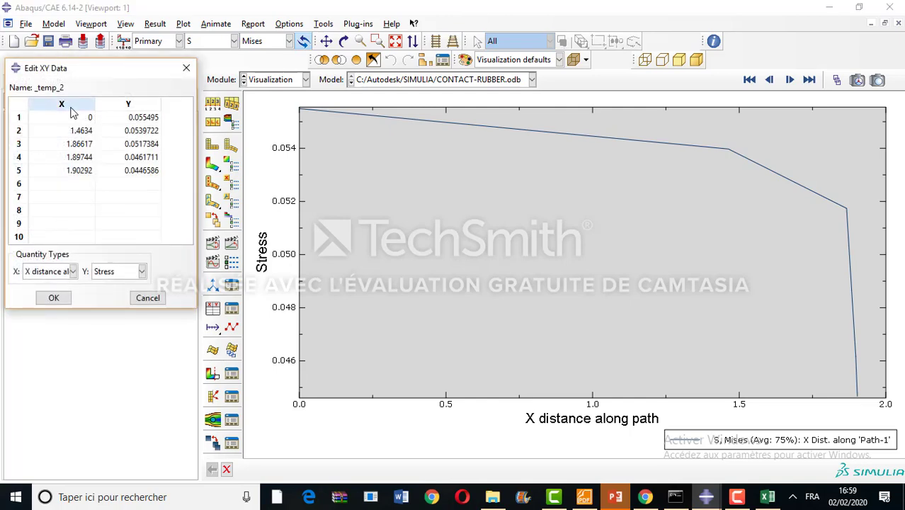
pyautogui.moveTo(68, 119); pyautogui.dragTo(123, 163)
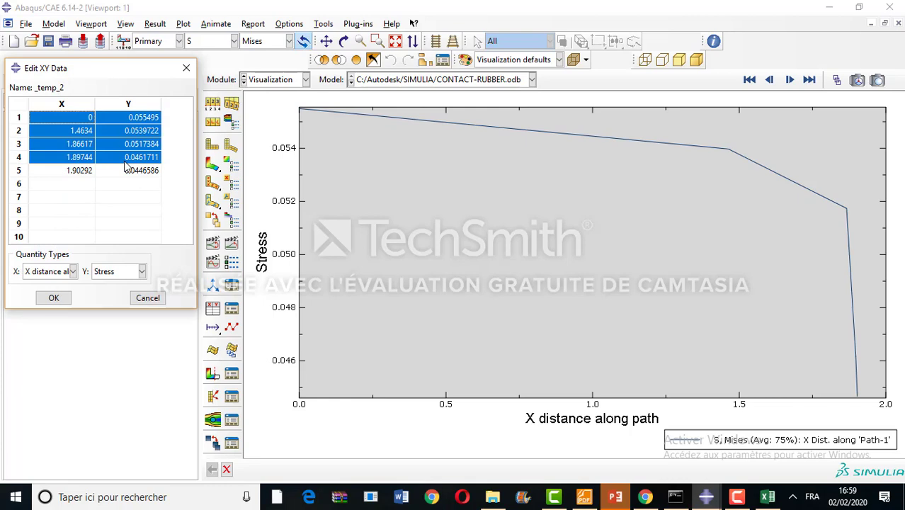
pyautogui.moveTo(124, 167); pyautogui.dragTo(126, 175)
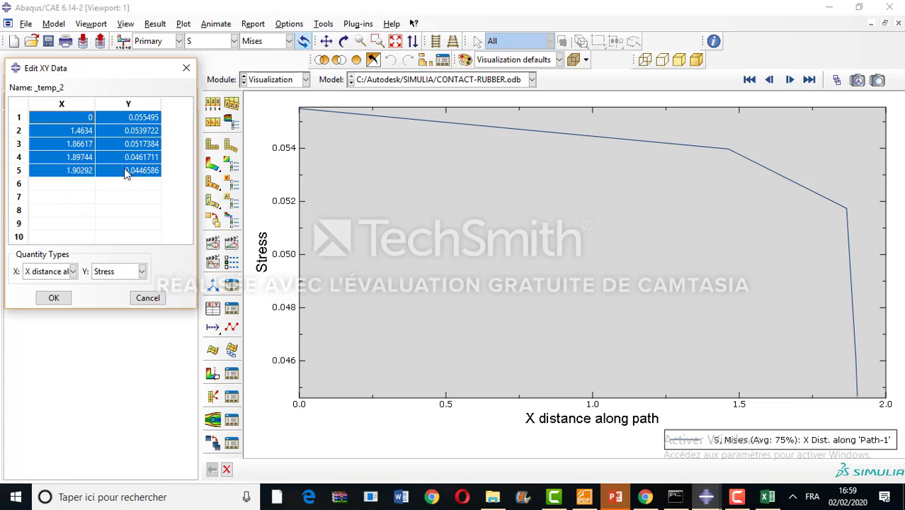
pyautogui.rightClick(125, 174)
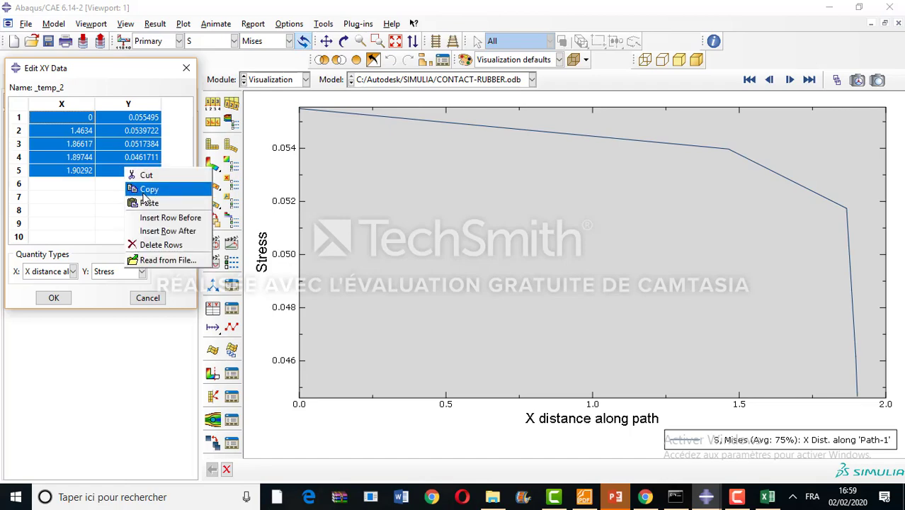
pyautogui.click(145, 191)
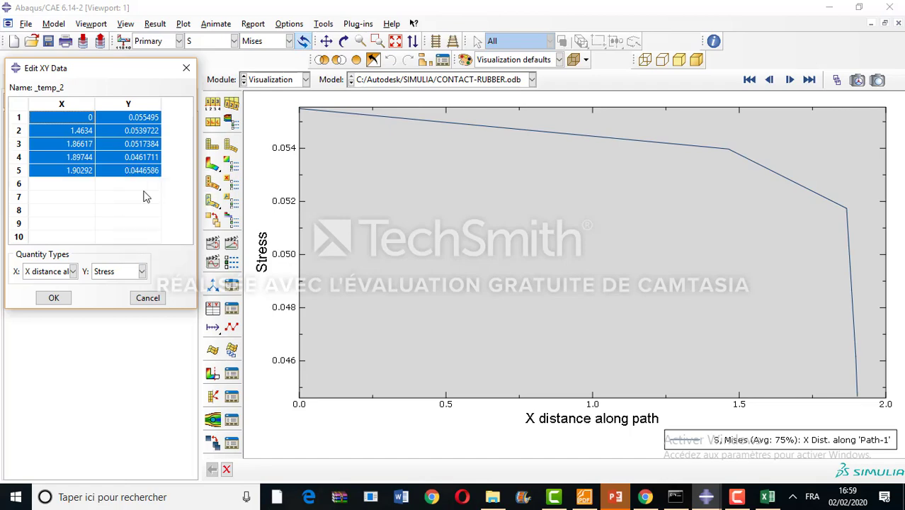
# - Switch to the Excel workbook containing the stress chart
pyautogui.click(828, 7)
pyautogui.doubleClick(600, 416)
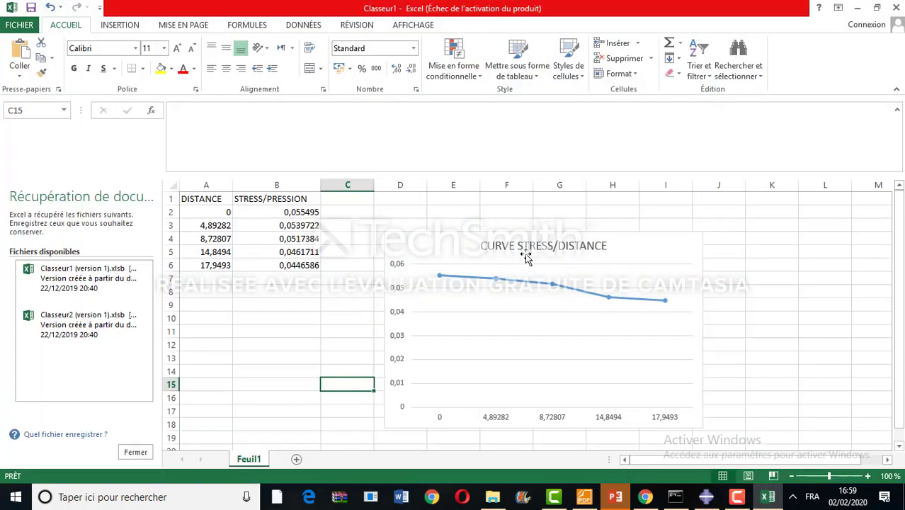
pyautogui.click(705, 498)
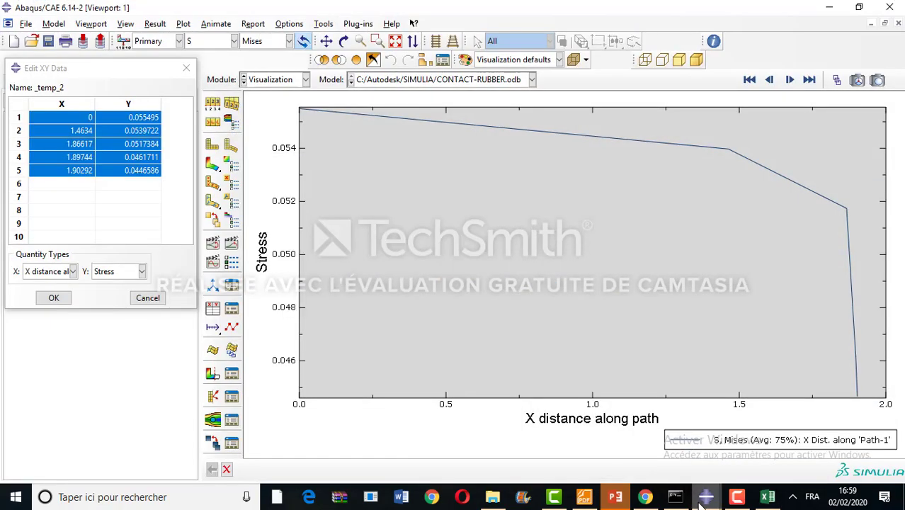
pyautogui.moveTo(700, 501)
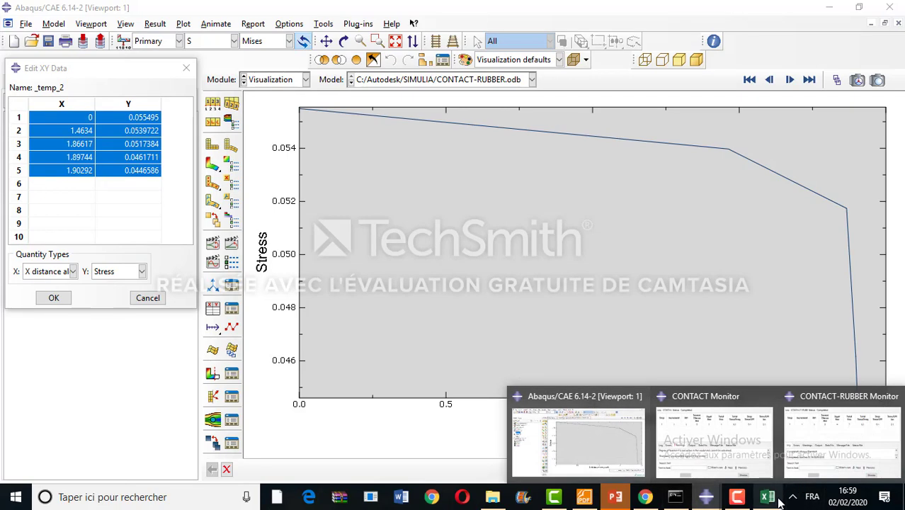
pyautogui.click(768, 497)
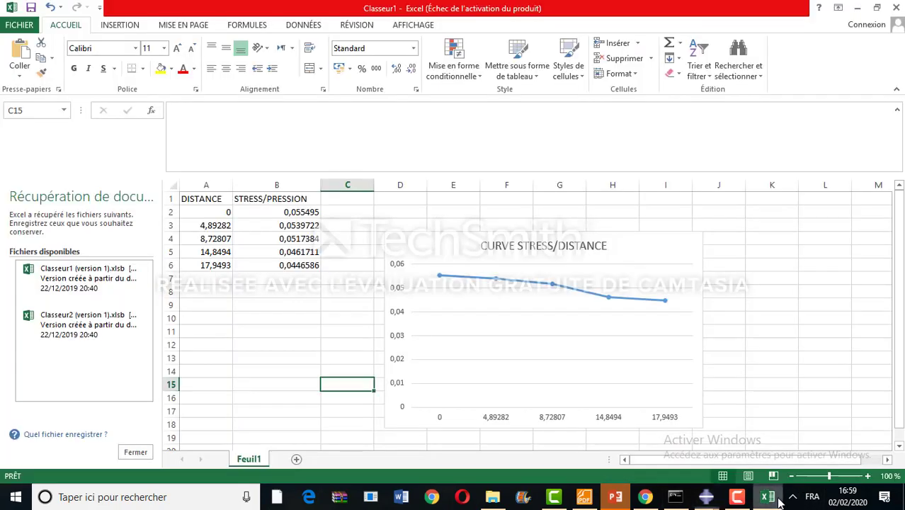
pyautogui.click(814, 287)
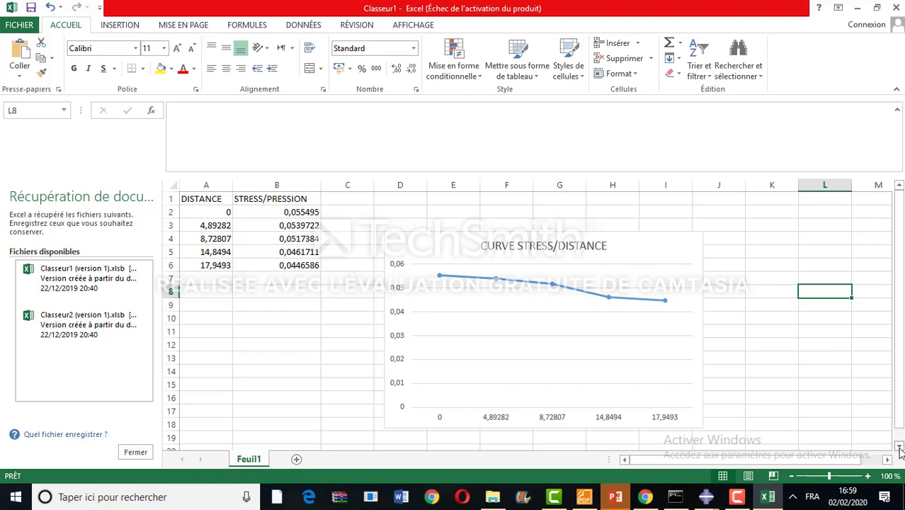
# - Shorten the CURVE STRESS/DISTANCE chart from below so that it ends at about row 12
pyautogui.moveTo(899, 447); pyautogui.dragTo(900, 447)
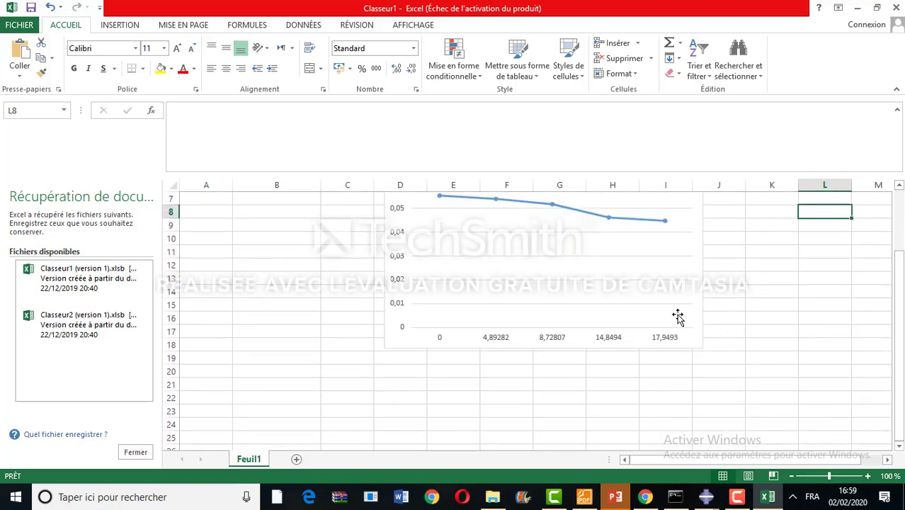
pyautogui.click(567, 294)
pyautogui.moveTo(541, 345); pyautogui.dragTo(534, 263)
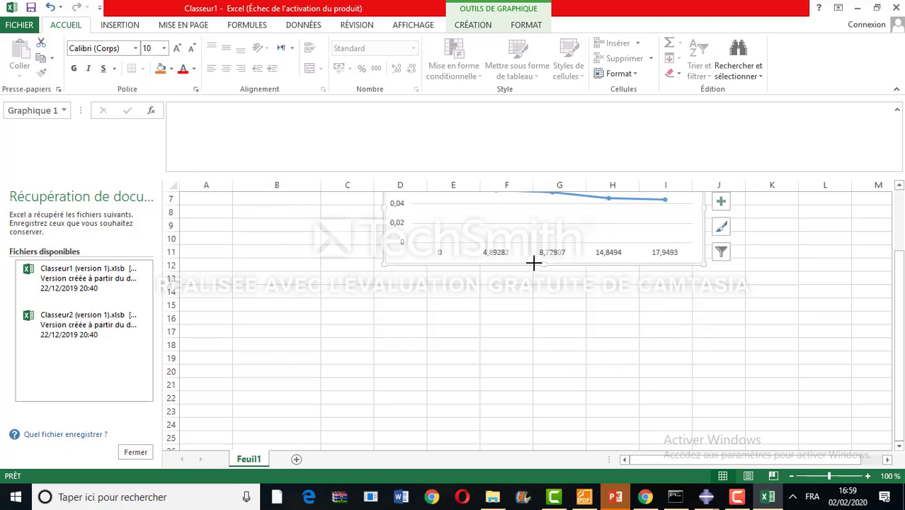
pyautogui.click(556, 331)
pyautogui.moveTo(903, 360); pyautogui.dragTo(903, 312)
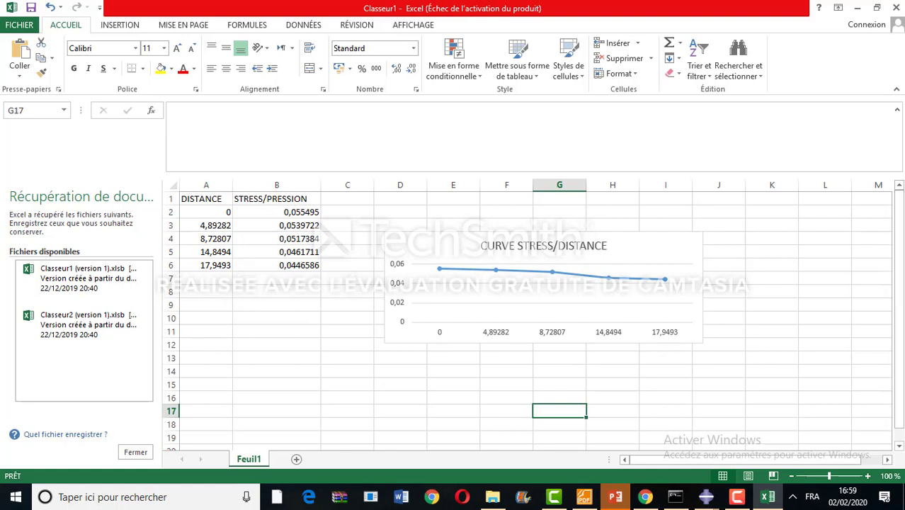
# - Append Y to the header in A1 and to the chart title, making them DISTANCE Y and CURVE STRESS/DISTANCE Y
pyautogui.doubleClick(226, 199)
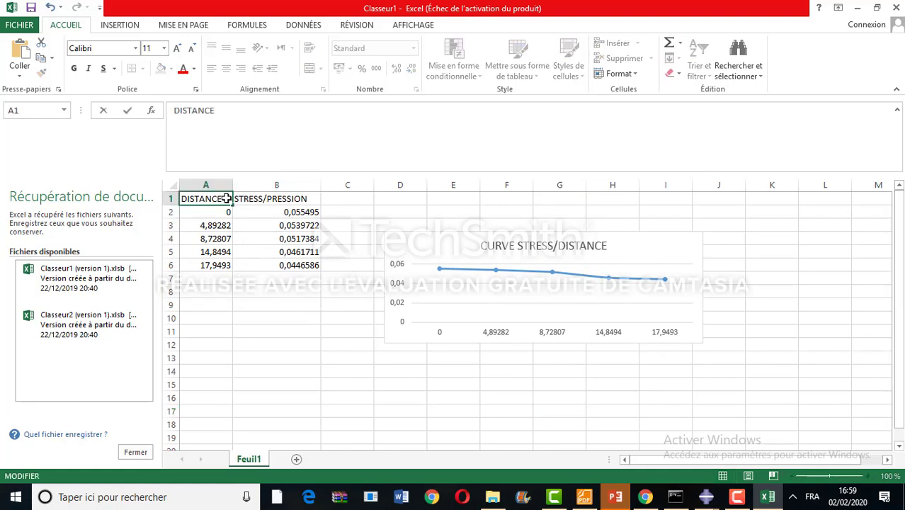
pyautogui.click(607, 245)
pyautogui.doubleClick(606, 245)
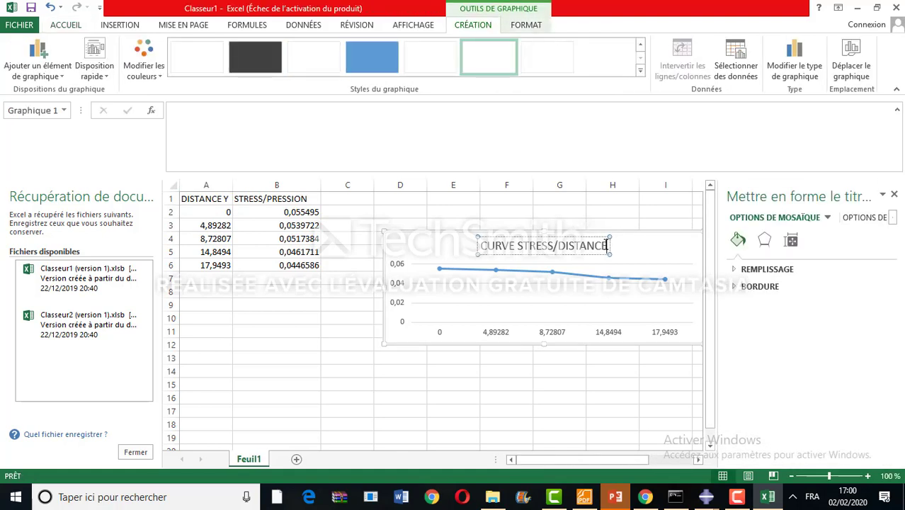
pyautogui.write('Y')
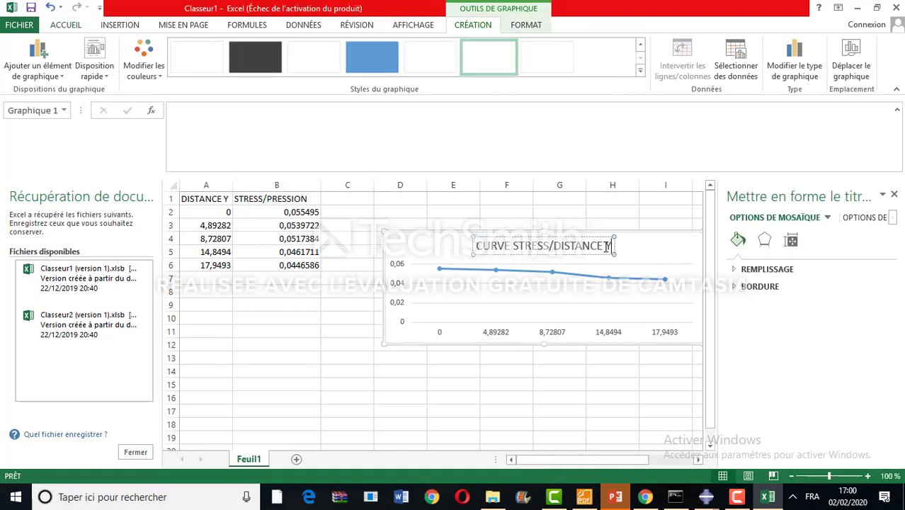
pyautogui.click(531, 369)
# - Paste the copied X-distance and stress values into the sheet starting at cell A16
pyautogui.click(208, 384)
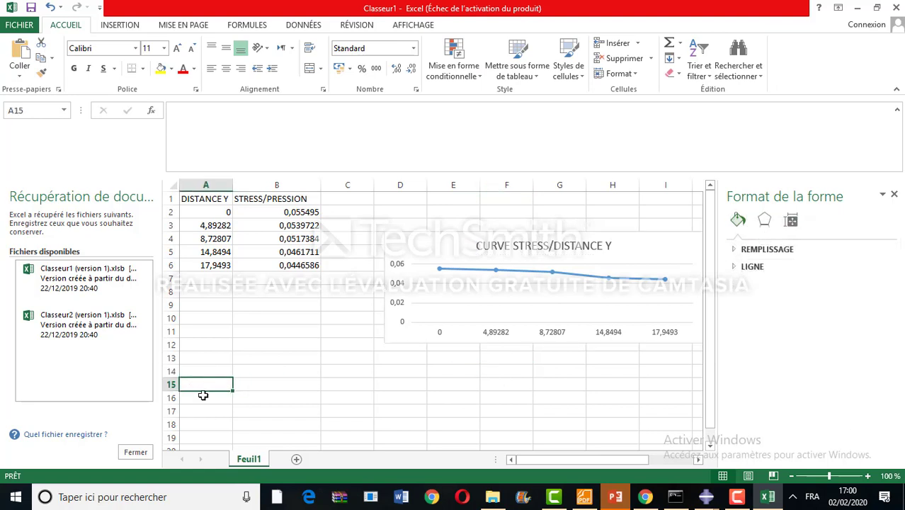
pyautogui.click(203, 395)
pyautogui.hotkey('ctrl', 'v')
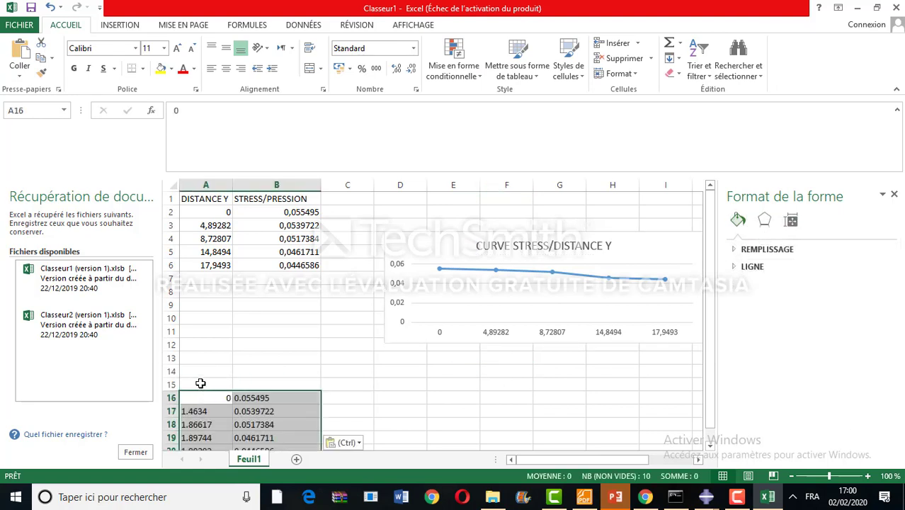
# - Enter the headers DISTANCE X in A15 and STRESS in B15, and close the shape formatting pane
pyautogui.click(200, 384)
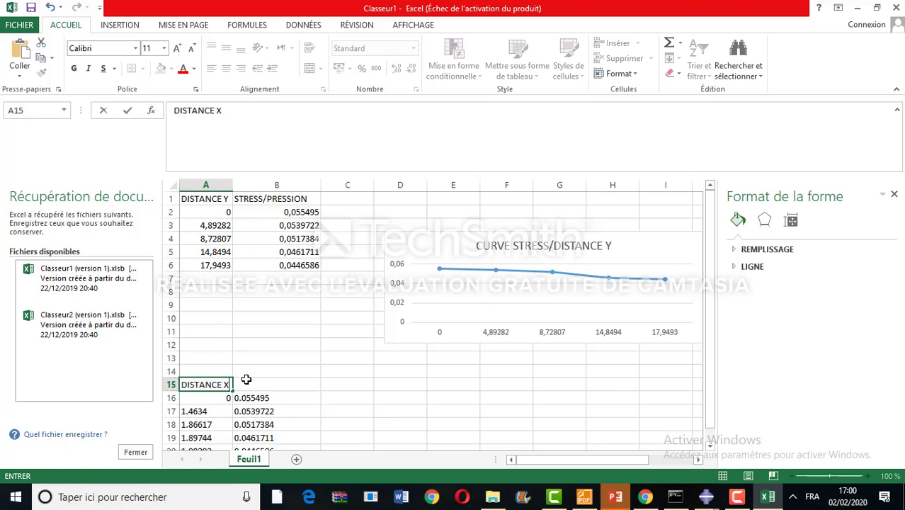
pyautogui.click(277, 278)
pyautogui.click(250, 385)
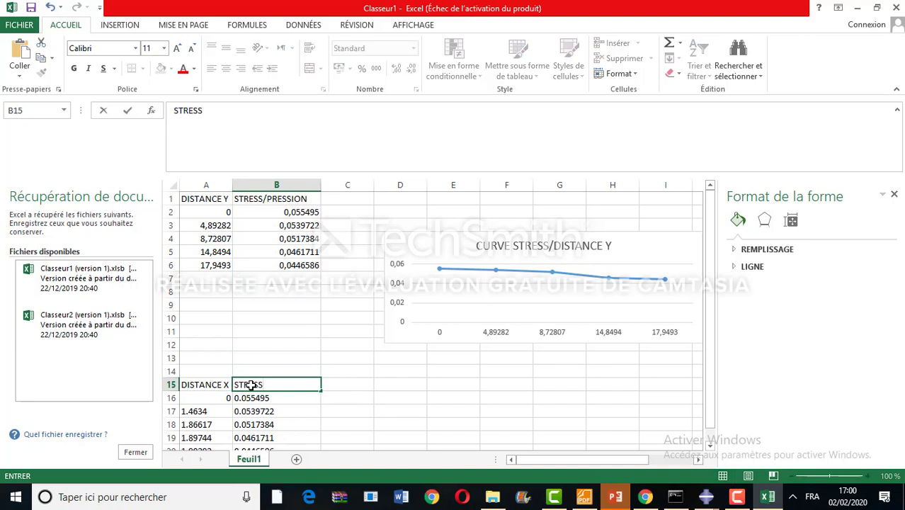
pyautogui.write('STRESS')
pyautogui.click(310, 199)
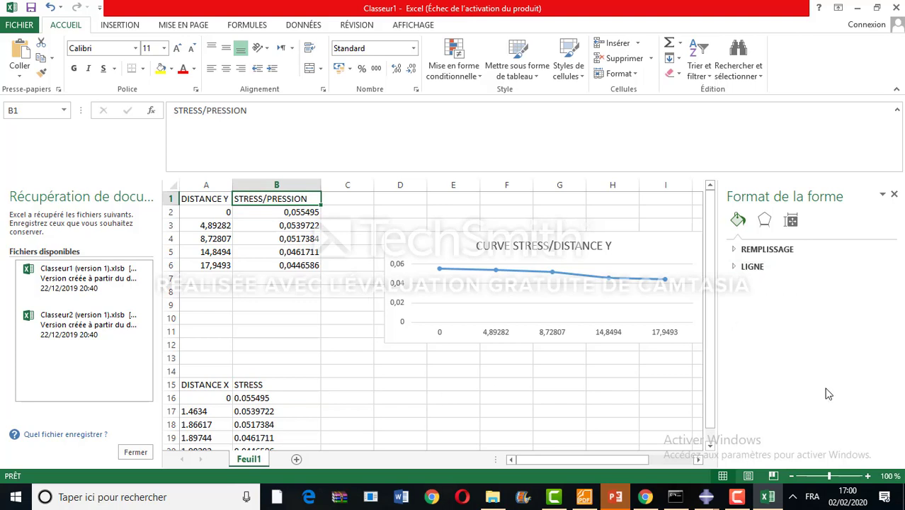
pyautogui.click(894, 197)
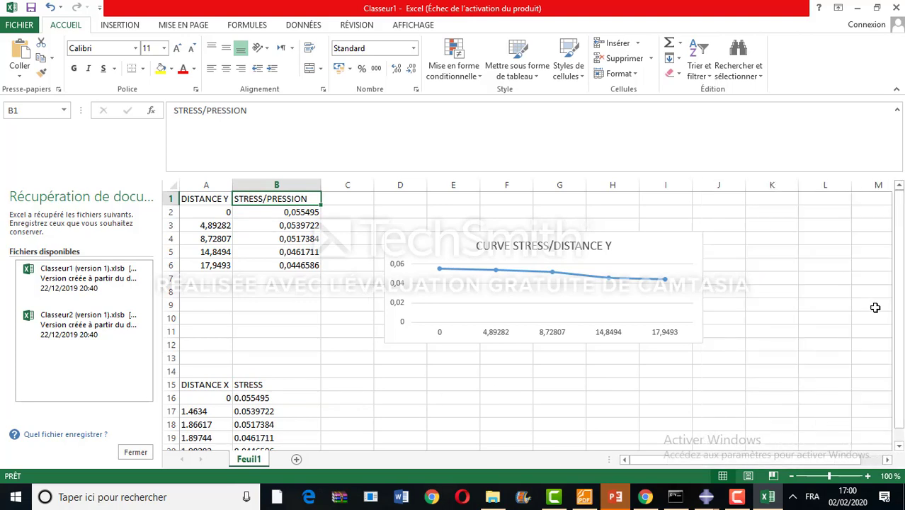
# - Insert a 2D line chart with markers
pyautogui.moveTo(898, 345); pyautogui.dragTo(898, 352)
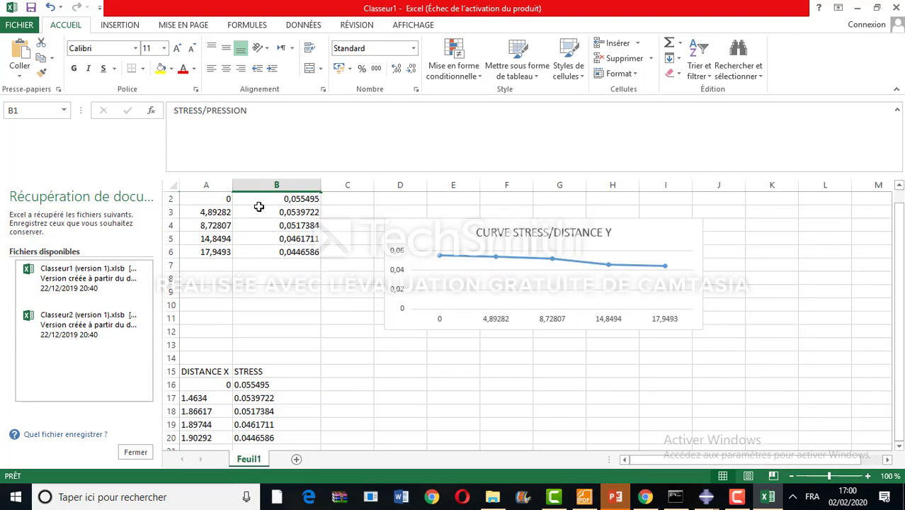
pyautogui.click(122, 26)
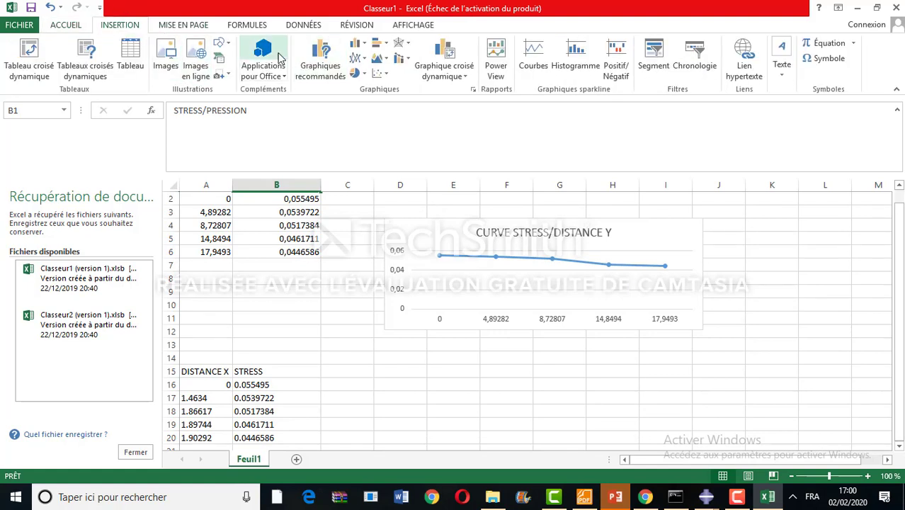
pyautogui.click(356, 60)
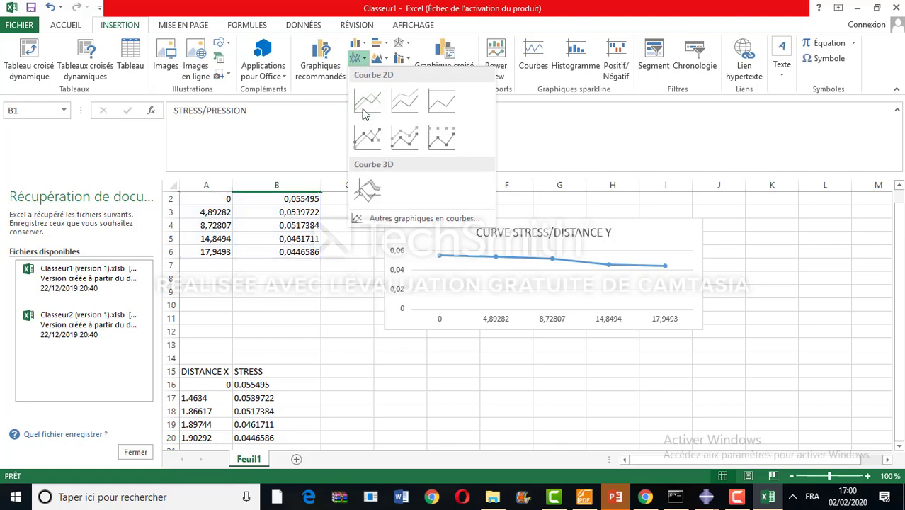
pyautogui.click(367, 137)
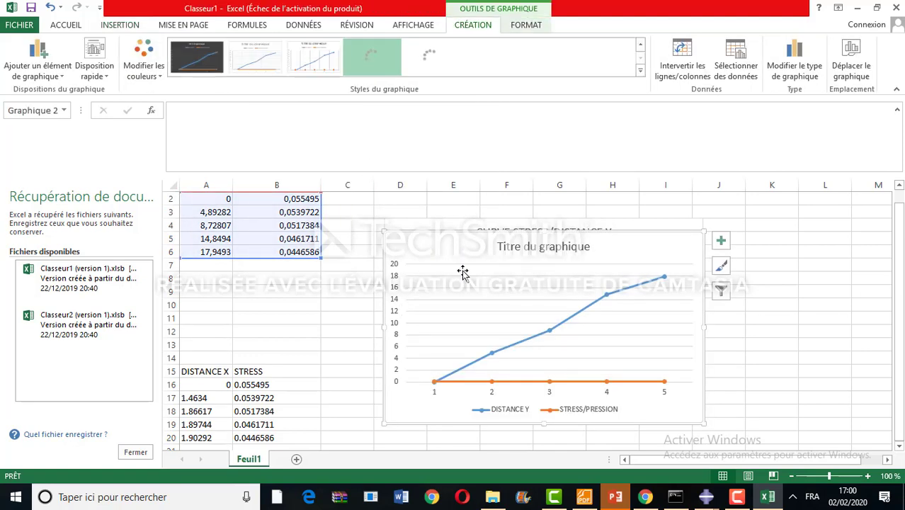
# - Move the new chart directly below the CURVE STRESS/DISTANCE Y chart, beside the DISTANCE X data
pyautogui.click(581, 246)
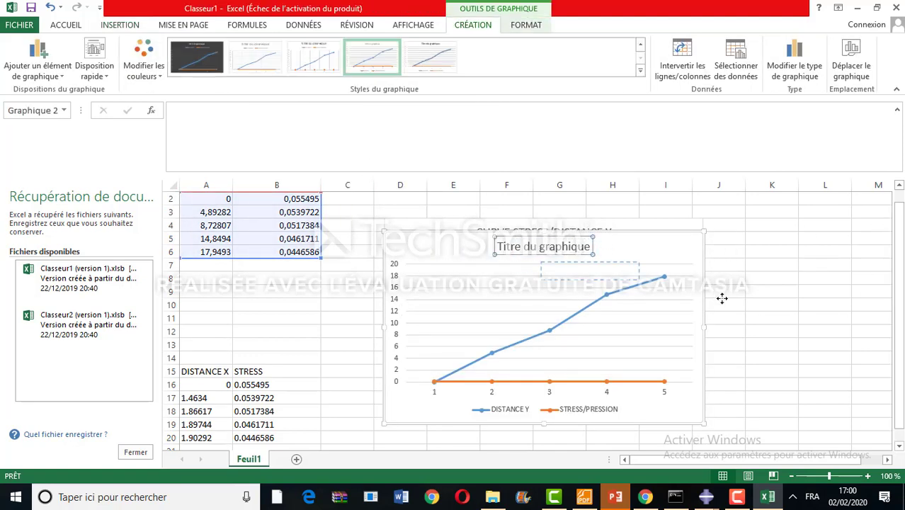
pyautogui.moveTo(537, 260); pyautogui.dragTo(652, 322)
pyautogui.moveTo(437, 244); pyautogui.dragTo(388, 341)
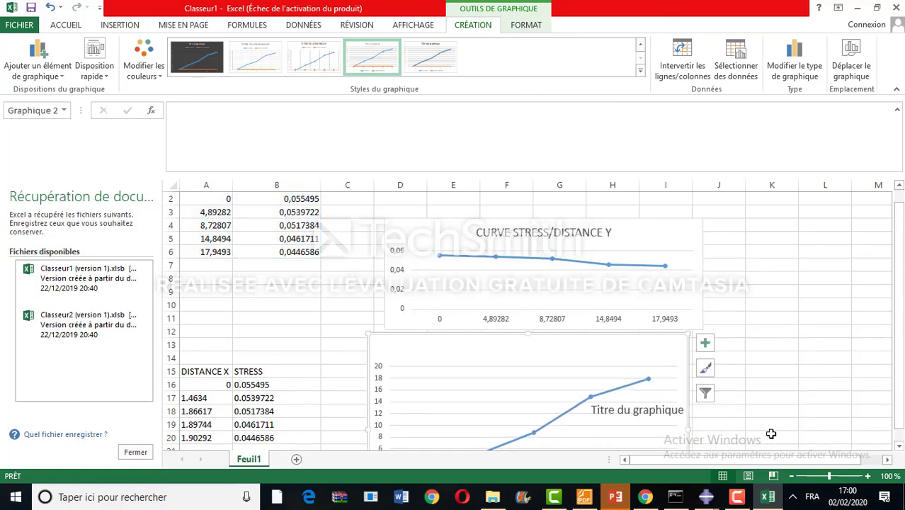
# - Move the new chart's title out of the plot area to above the plotted lines
pyautogui.scroll(-1, 900, 447)
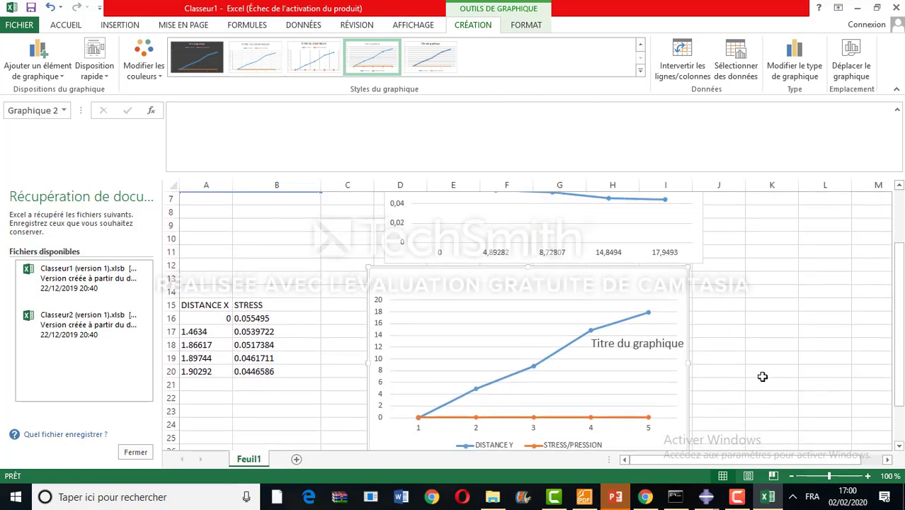
pyautogui.click(623, 343)
pyautogui.moveTo(617, 333); pyautogui.dragTo(481, 275)
# - Replace the lower chart's placeholder title with CURVE STRESS / DISTANCE X
pyautogui.click(512, 285)
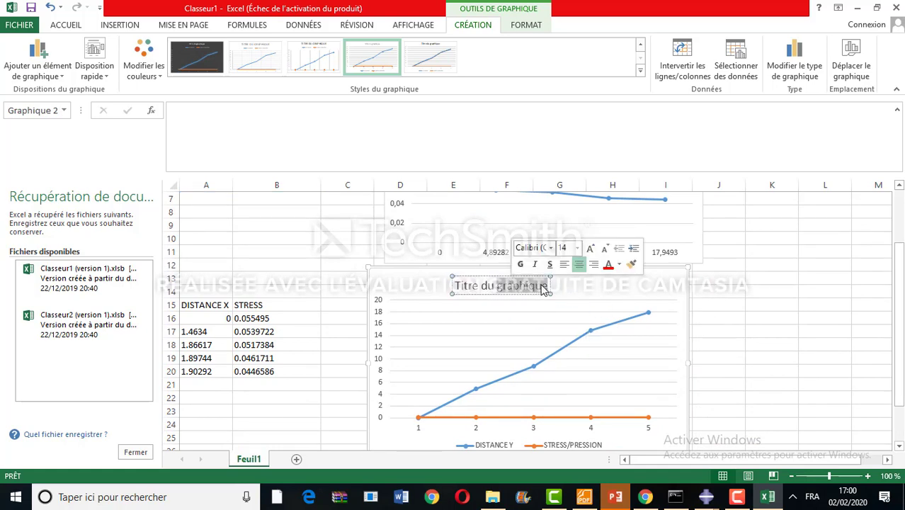
pyautogui.moveTo(546, 285); pyautogui.dragTo(455, 285)
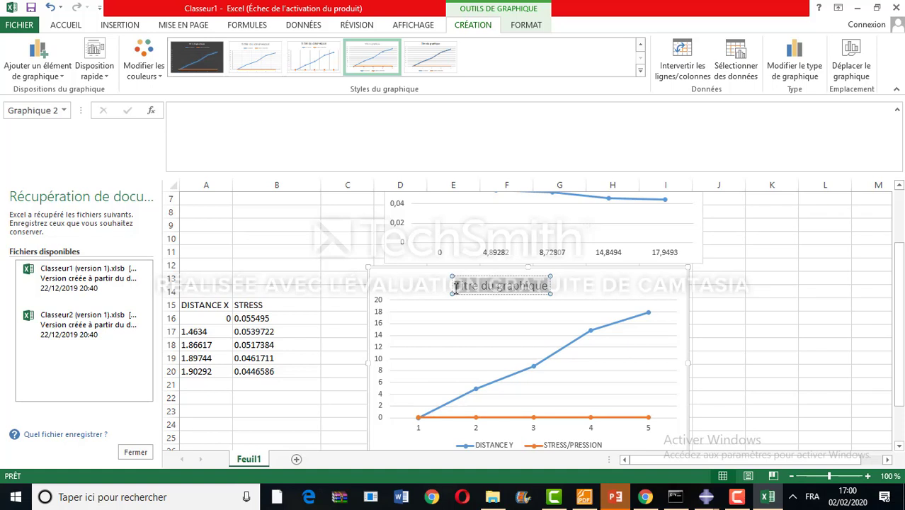
pyautogui.write('CURVE STREE')
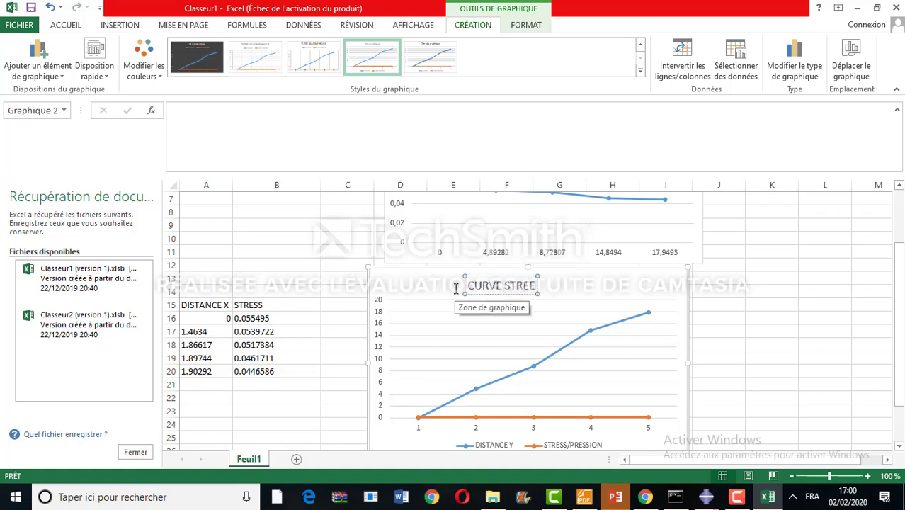
pyautogui.press('BackSpace')
pyautogui.write('SS / D')
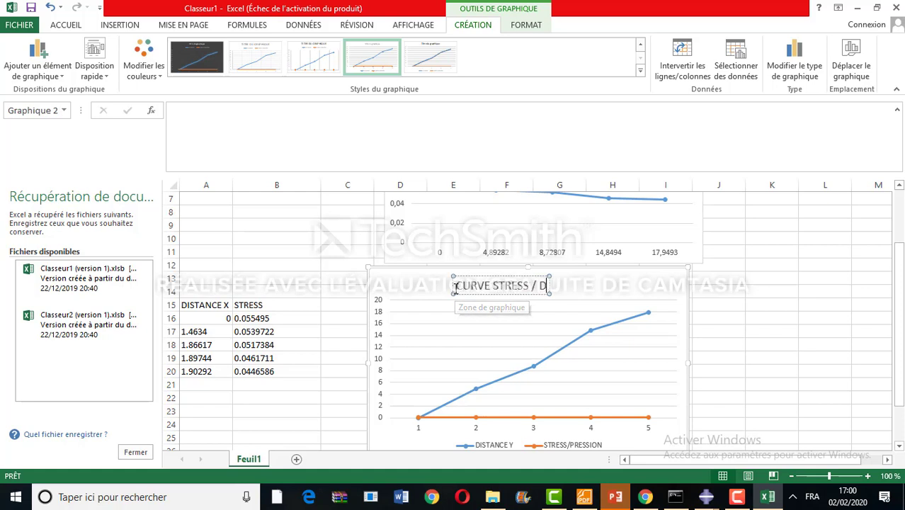
pyautogui.write('ISTANCE X')
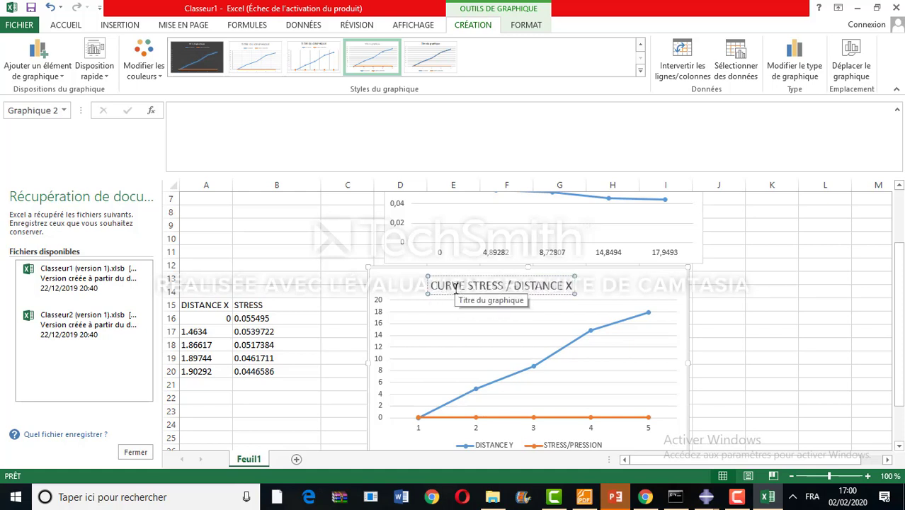
pyautogui.click(250, 331)
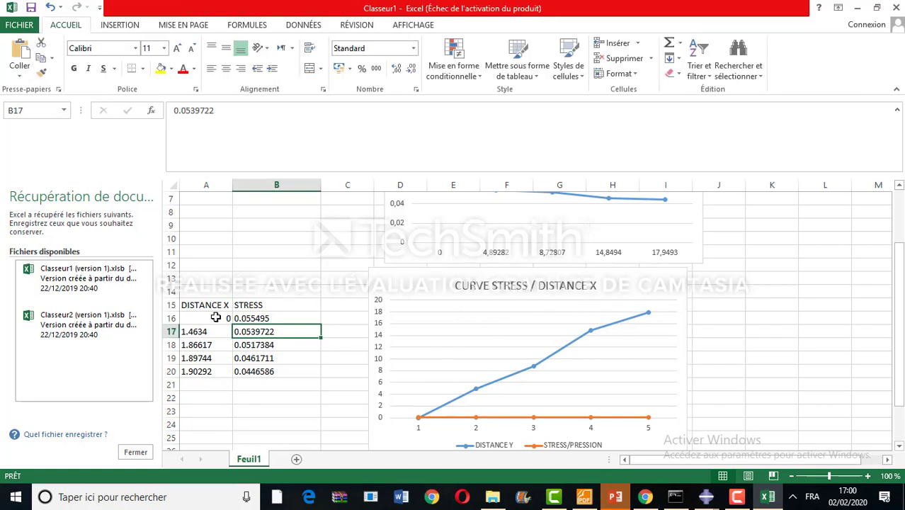
# - Replace every decimal point with a comma in the DISTANCE X and STRESS values in A16:B20
pyautogui.moveTo(205, 318); pyautogui.dragTo(252, 370)
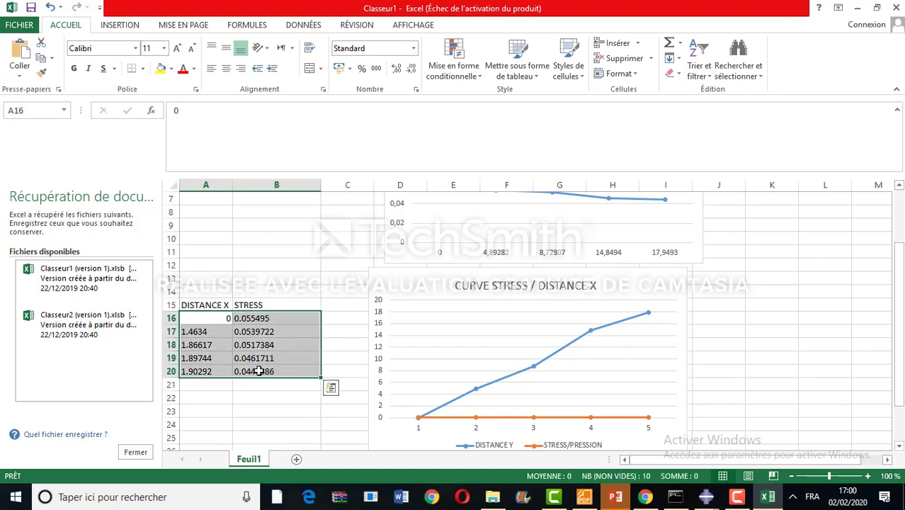
pyautogui.click(699, 62)
pyautogui.click(741, 66)
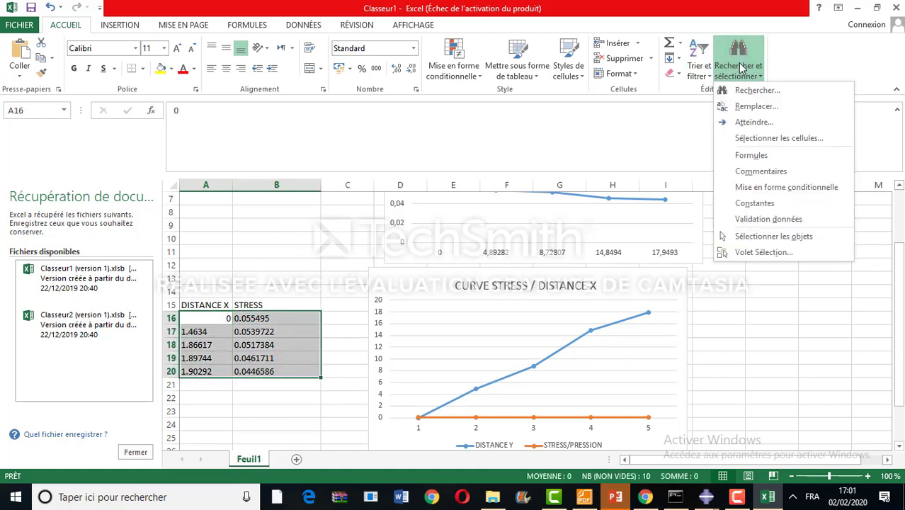
pyautogui.click(742, 106)
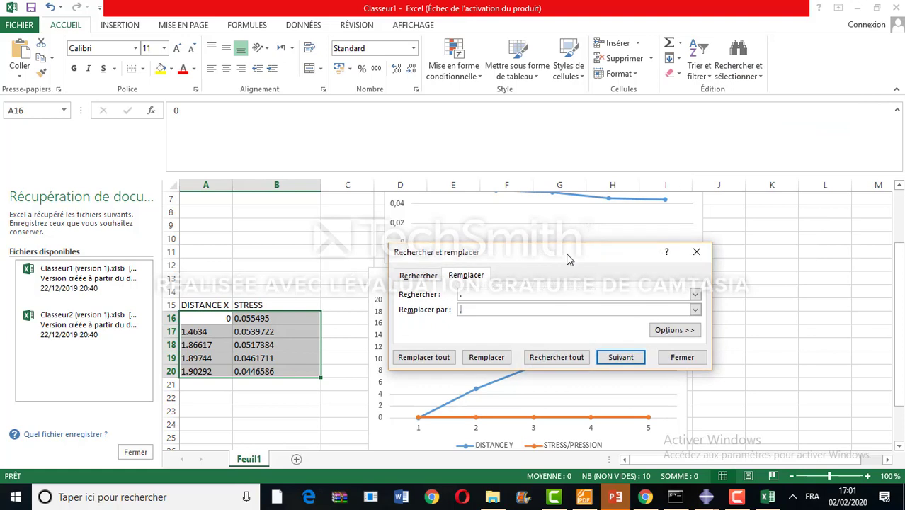
pyautogui.click(428, 357)
pyautogui.click(455, 282)
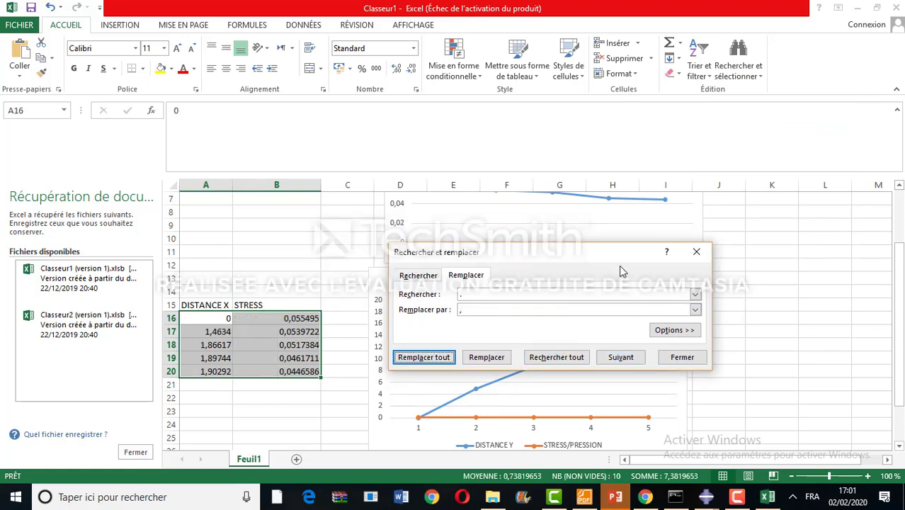
pyautogui.click(696, 253)
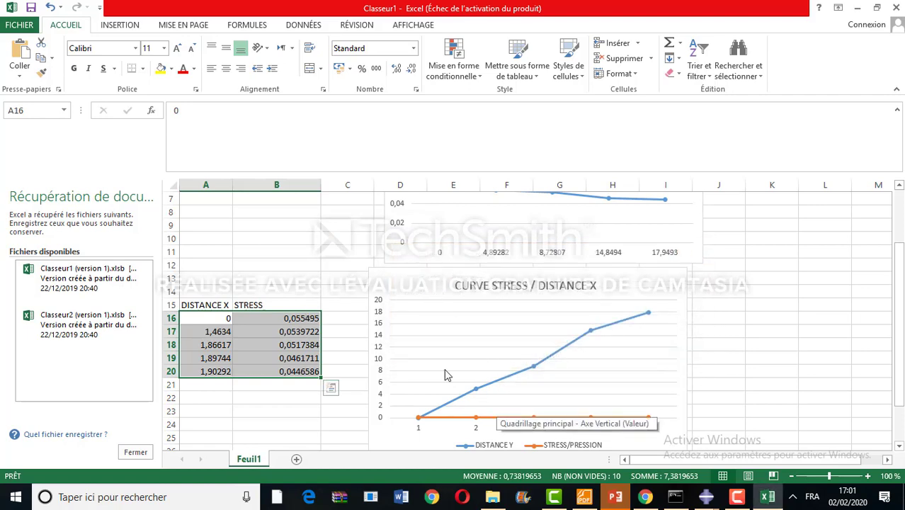
# - Add a series named Stress pressure with the values B16:B20 to the CURVE STRESS / DISTANCE X chart's data source
pyautogui.click(441, 337)
pyautogui.rightClick(426, 283)
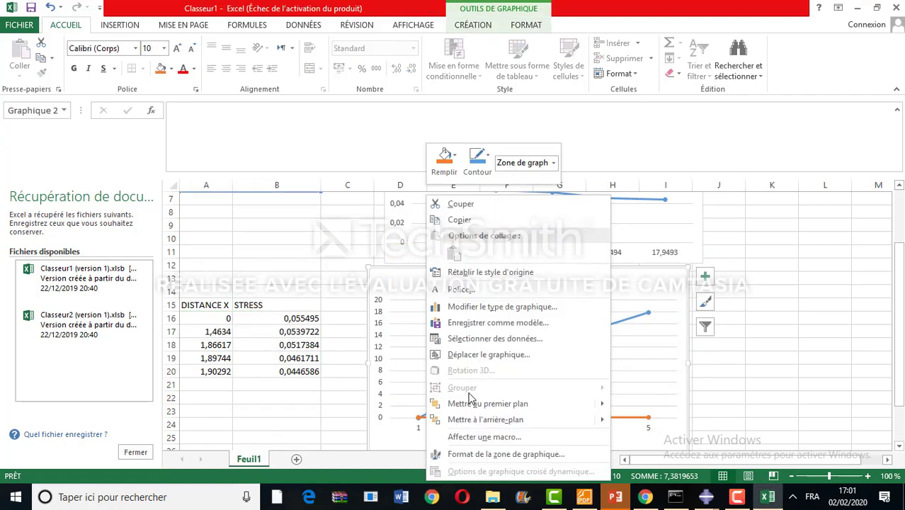
pyautogui.click(463, 339)
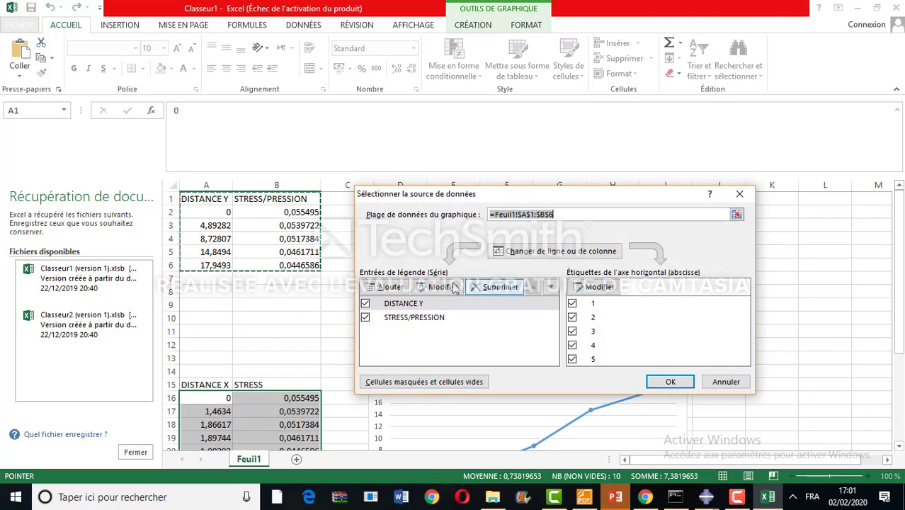
pyautogui.click(586, 287)
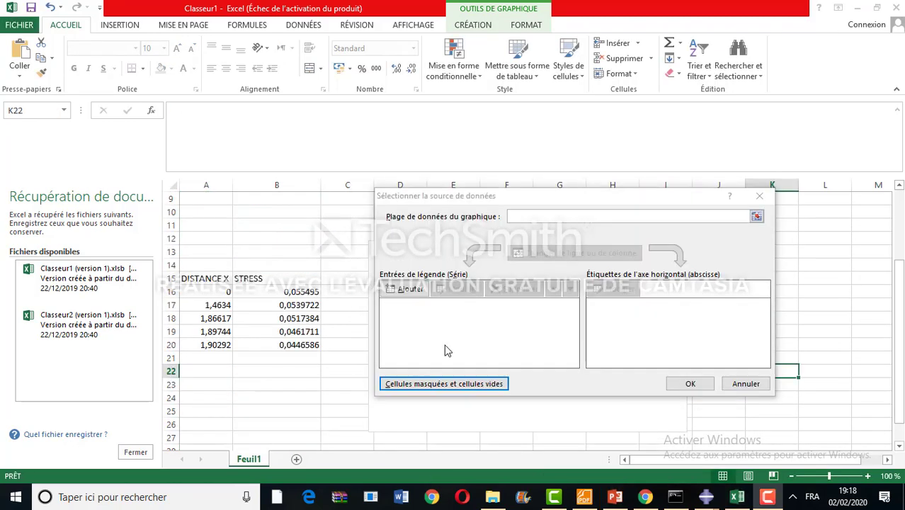
pyautogui.click(405, 289)
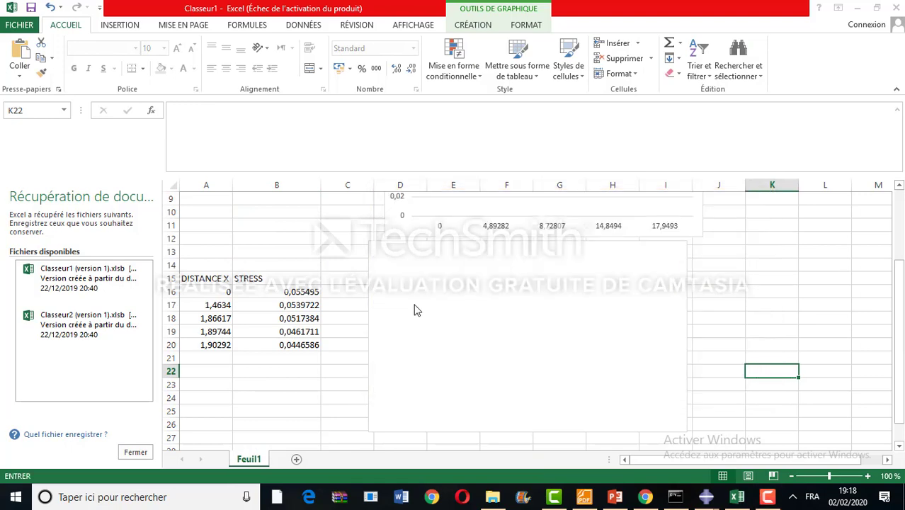
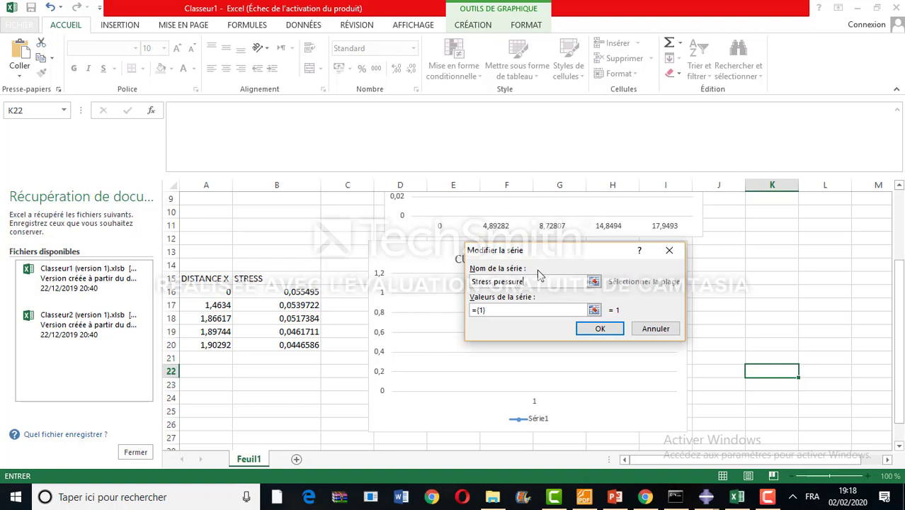
pyautogui.moveTo(293, 293); pyautogui.dragTo(297, 347)
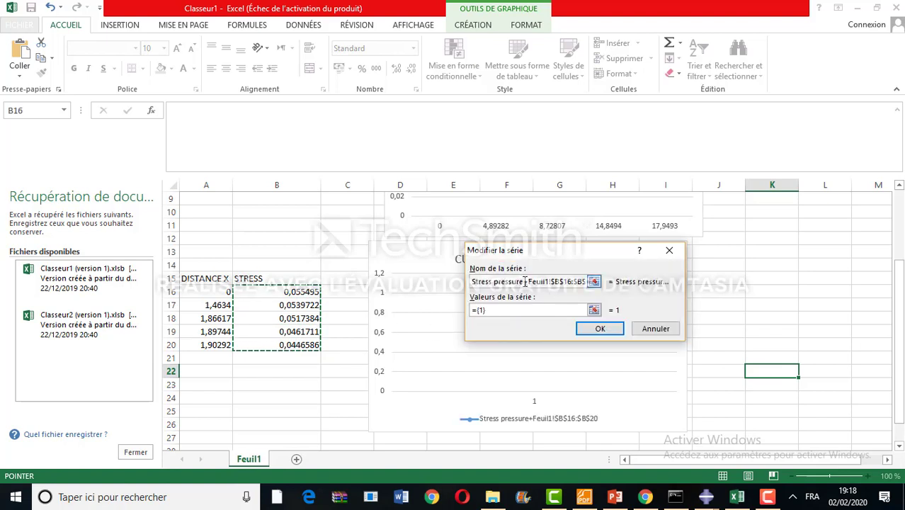
pyautogui.moveTo(585, 282); pyautogui.dragTo(517, 282)
pyautogui.press('BackSpace')
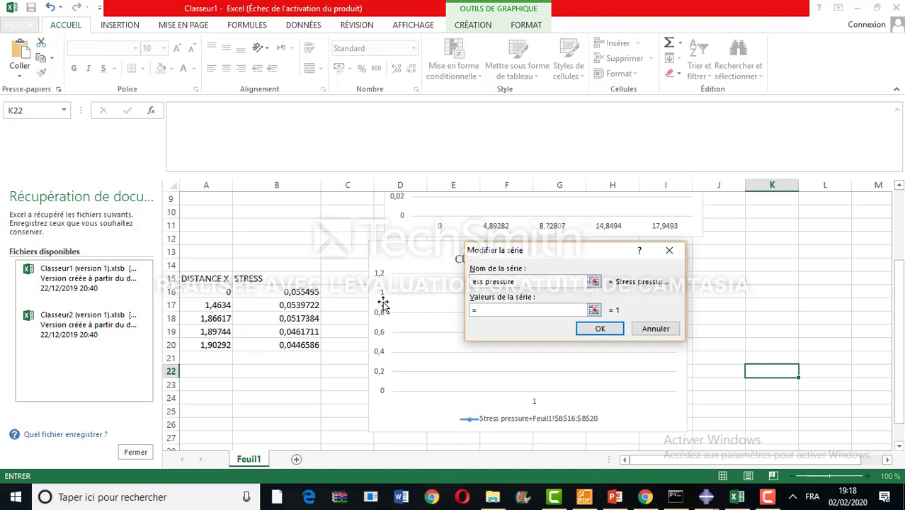
pyautogui.moveTo(295, 291); pyautogui.dragTo(297, 358)
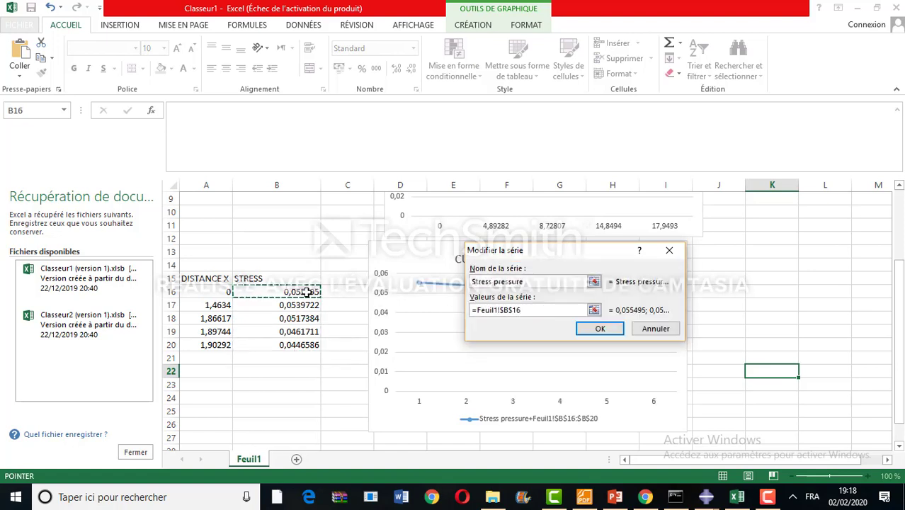
pyautogui.moveTo(303, 290); pyautogui.dragTo(310, 340)
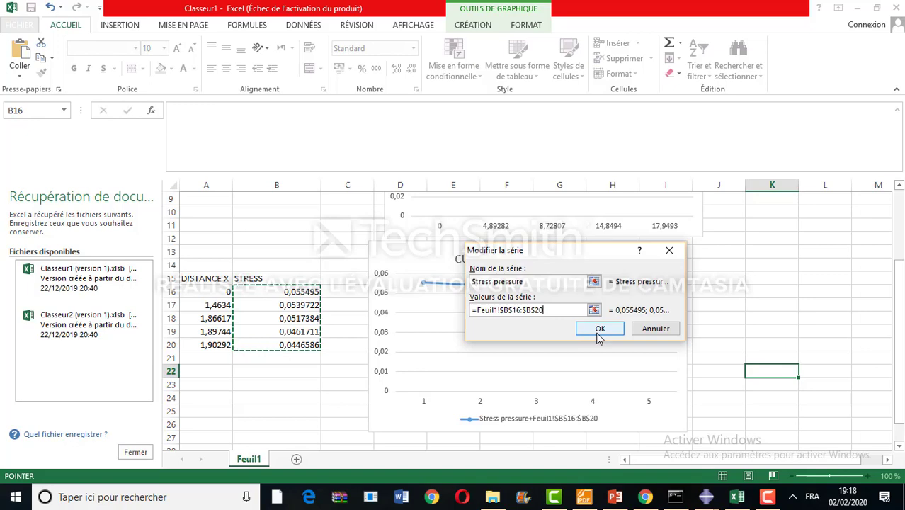
pyautogui.click(597, 335)
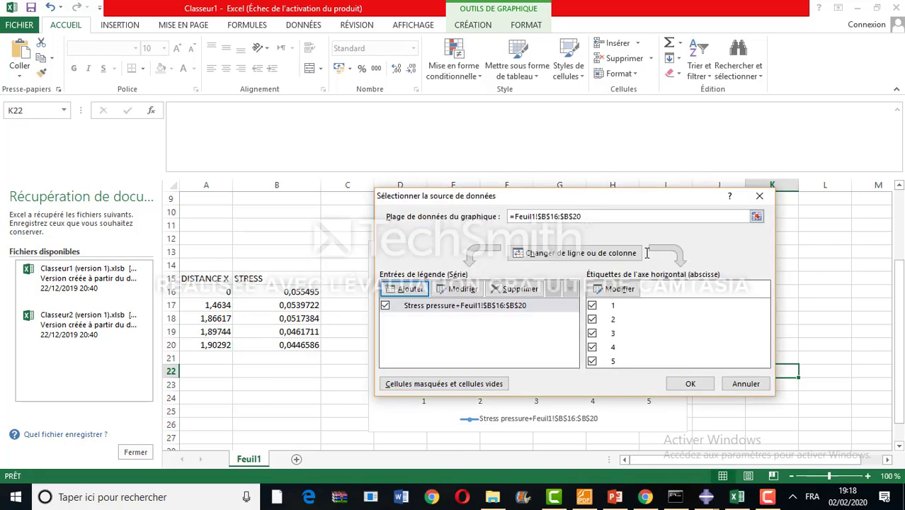
# - Set the chart's horizontal axis labels to the DISTANCE X values in A16:A20 and apply the data source changes
pyautogui.click(620, 292)
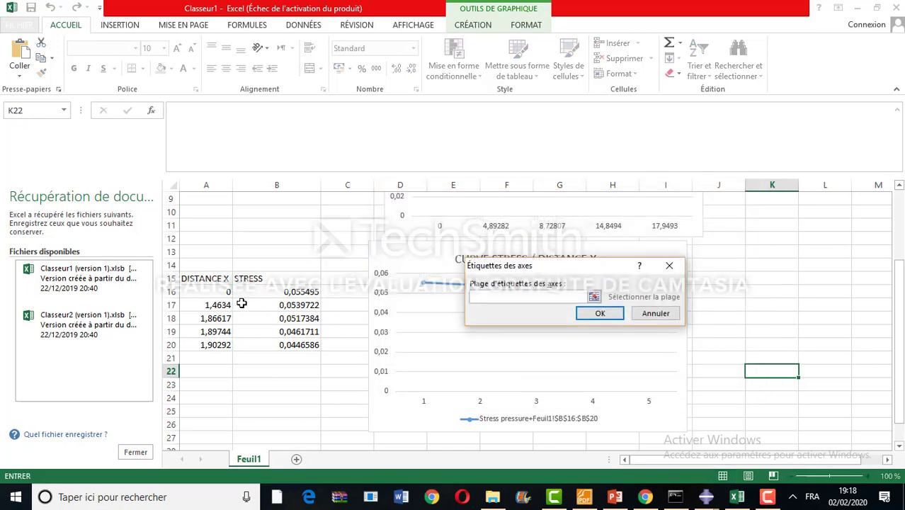
pyautogui.moveTo(205, 295); pyautogui.dragTo(213, 345)
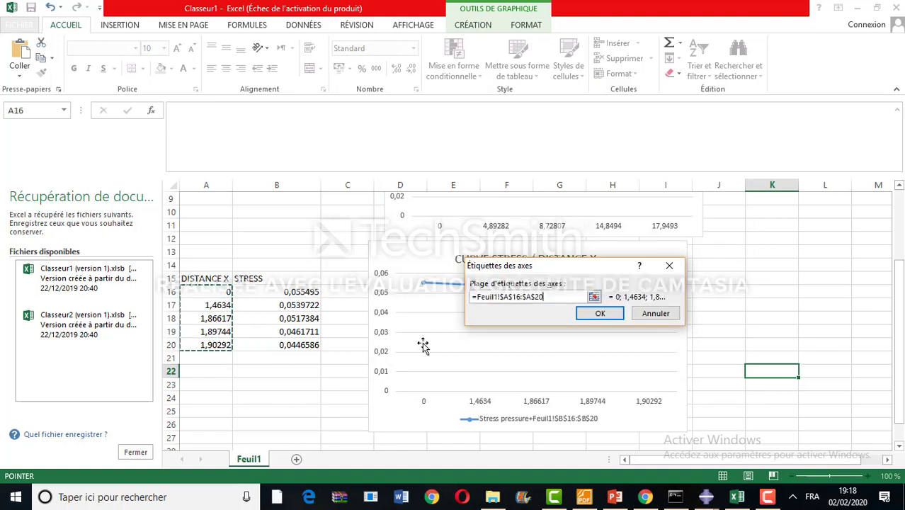
pyautogui.click(597, 315)
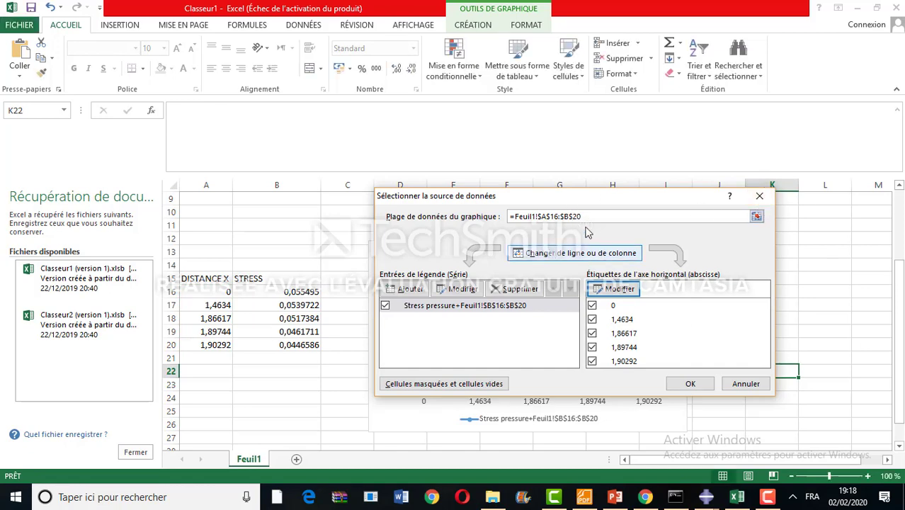
pyautogui.moveTo(571, 200); pyautogui.dragTo(591, 198)
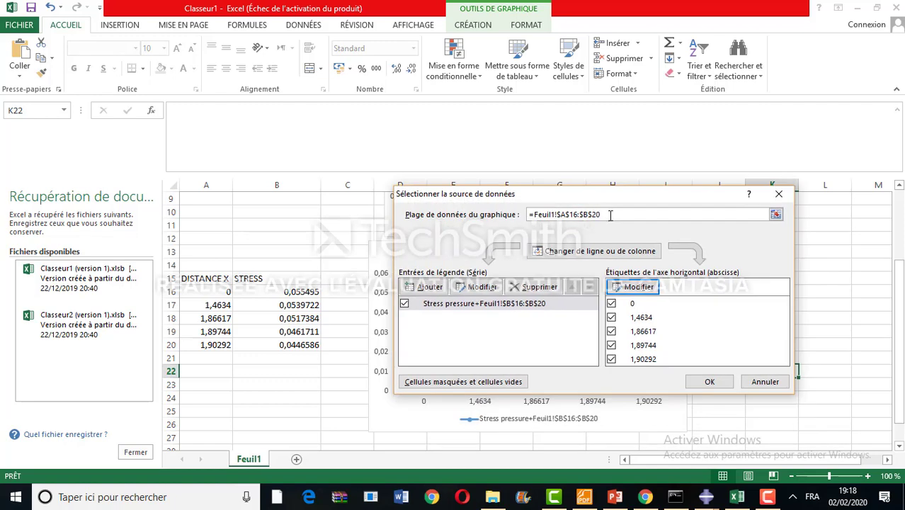
pyautogui.click(710, 382)
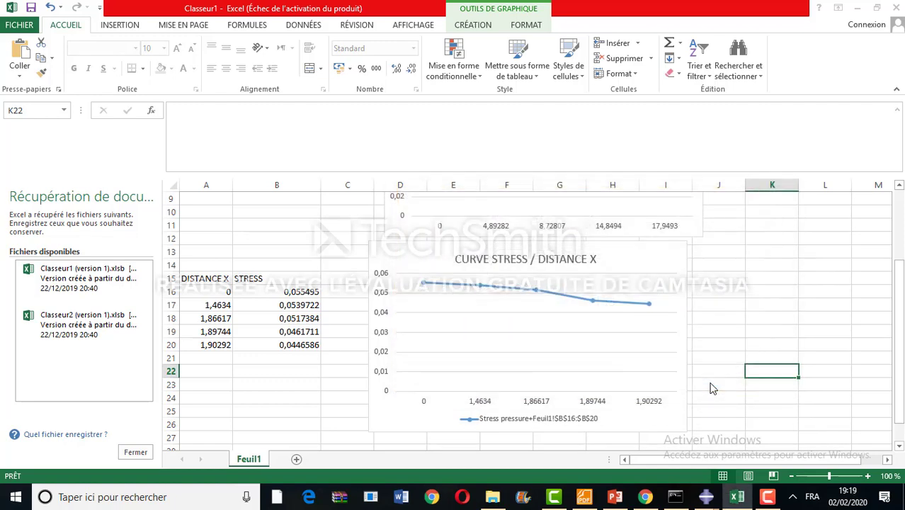
pyautogui.click(772, 319)
pyautogui.moveTo(897, 280); pyautogui.dragTo(870, 307)
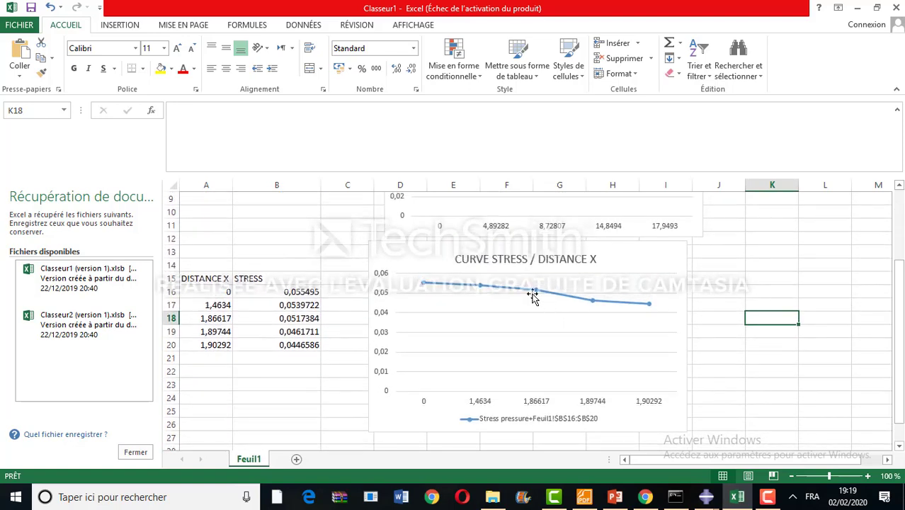